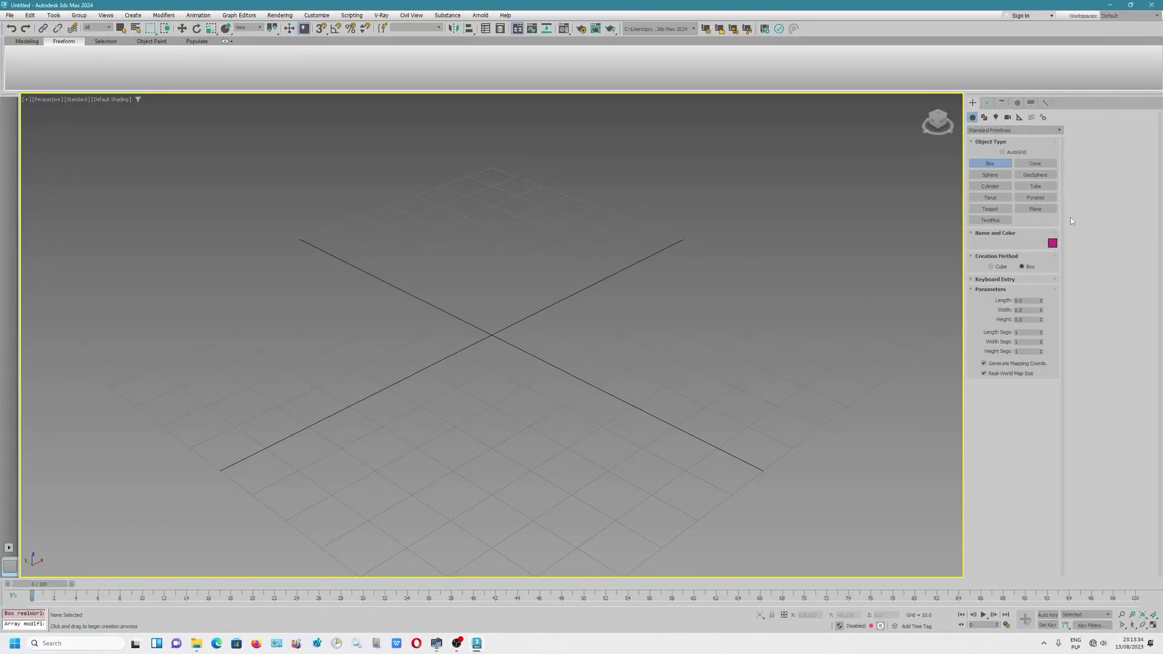
Create a tall box in the viewport and convert it to an Editable Poly.
left_click_drag(459, 325, 508, 441)
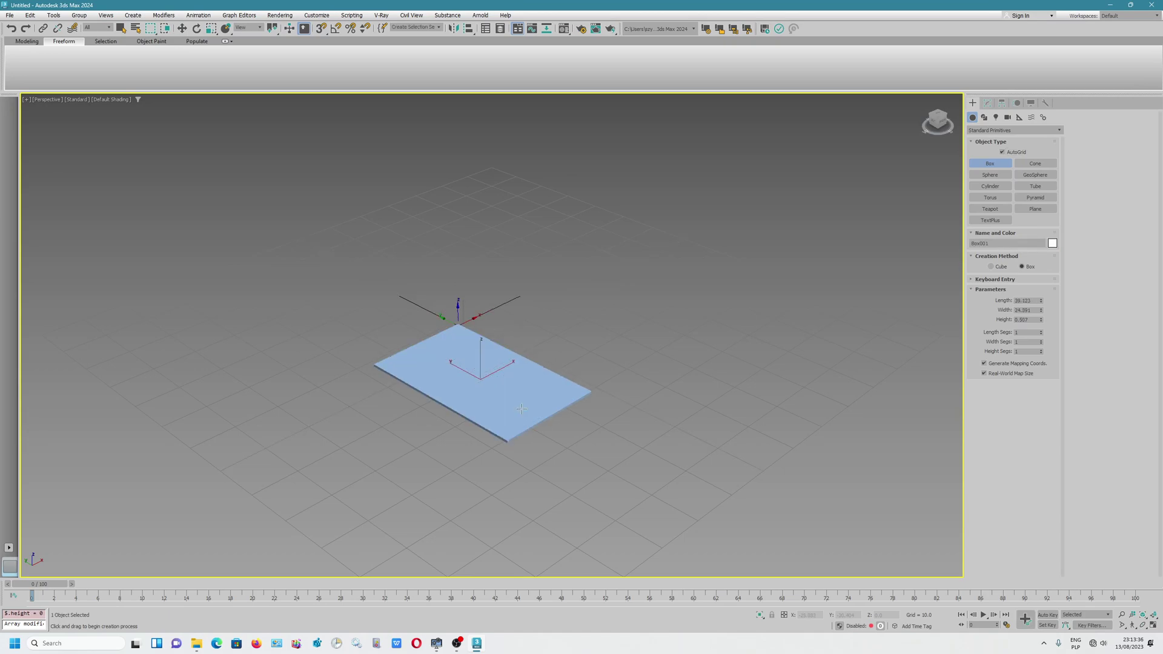
left_click(458, 304)
right_click(543, 296)
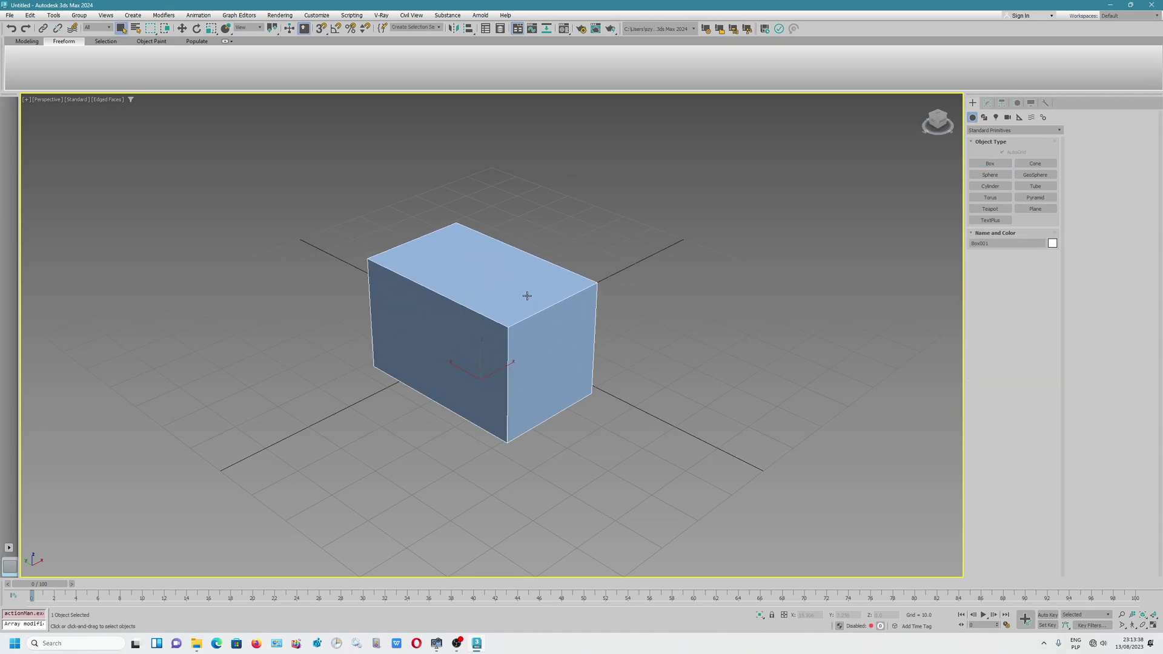
right_click(528, 295)
mouse_move(550, 414)
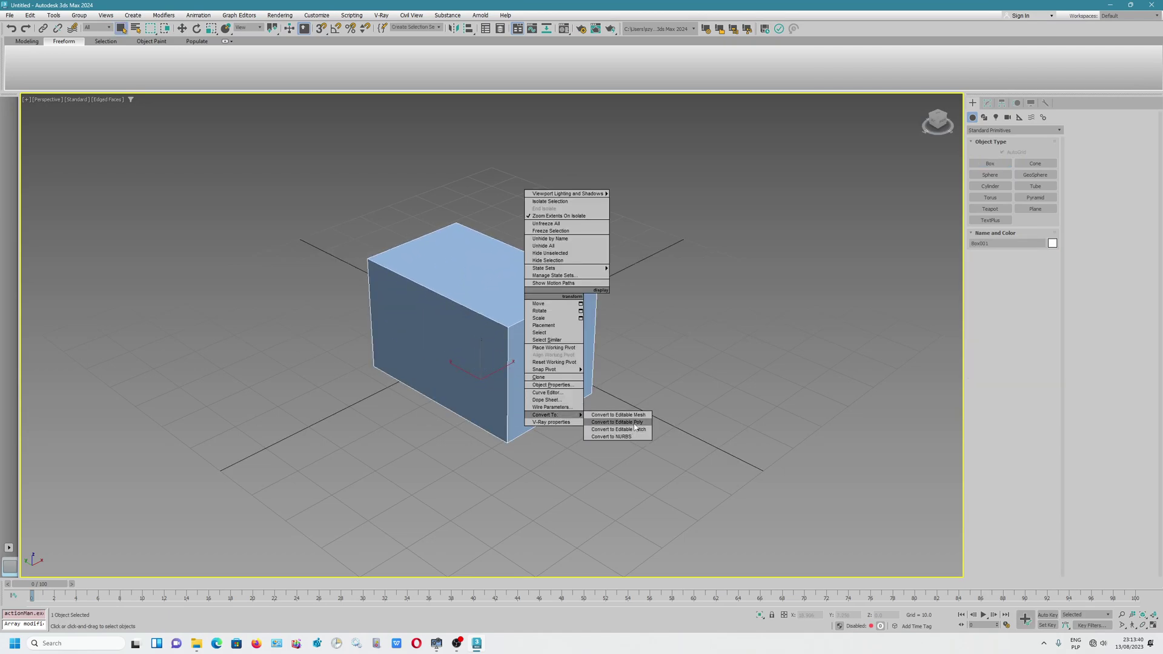
left_click(637, 423)
scroll(514, 377, "up", 2)
scroll(534, 370, "up", 4)
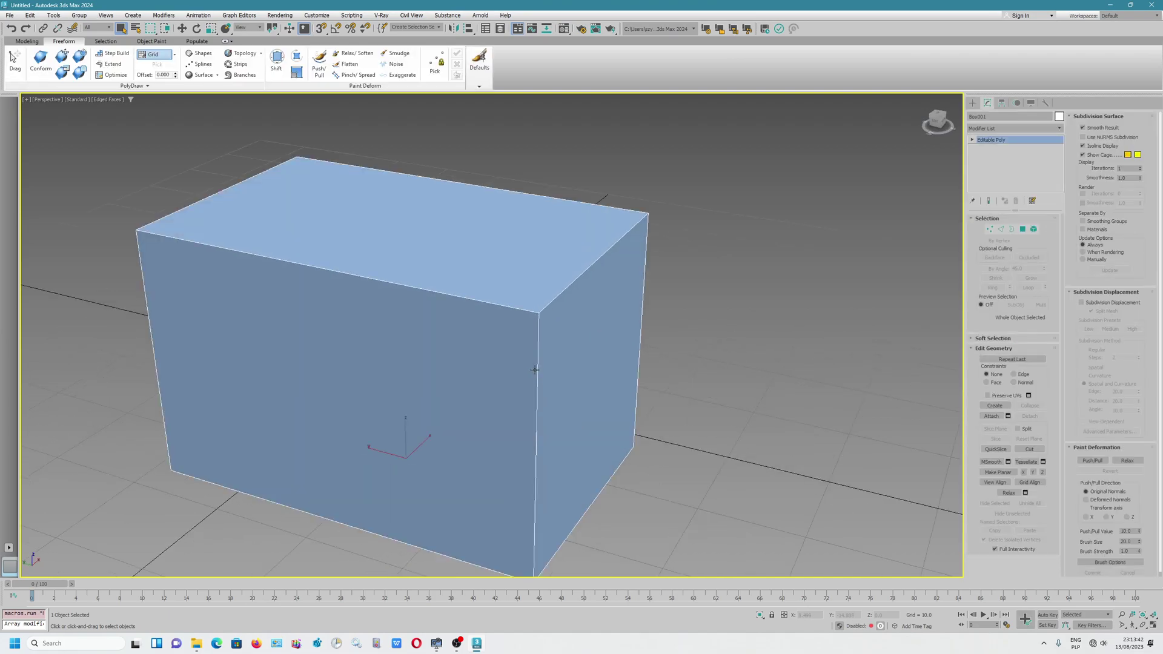
In Edge mode with Move, push the bottom-right and bottom-left edges outward to slant those faces.
left_click(182, 28)
scroll(615, 397, "down", 2)
left_click(1000, 229)
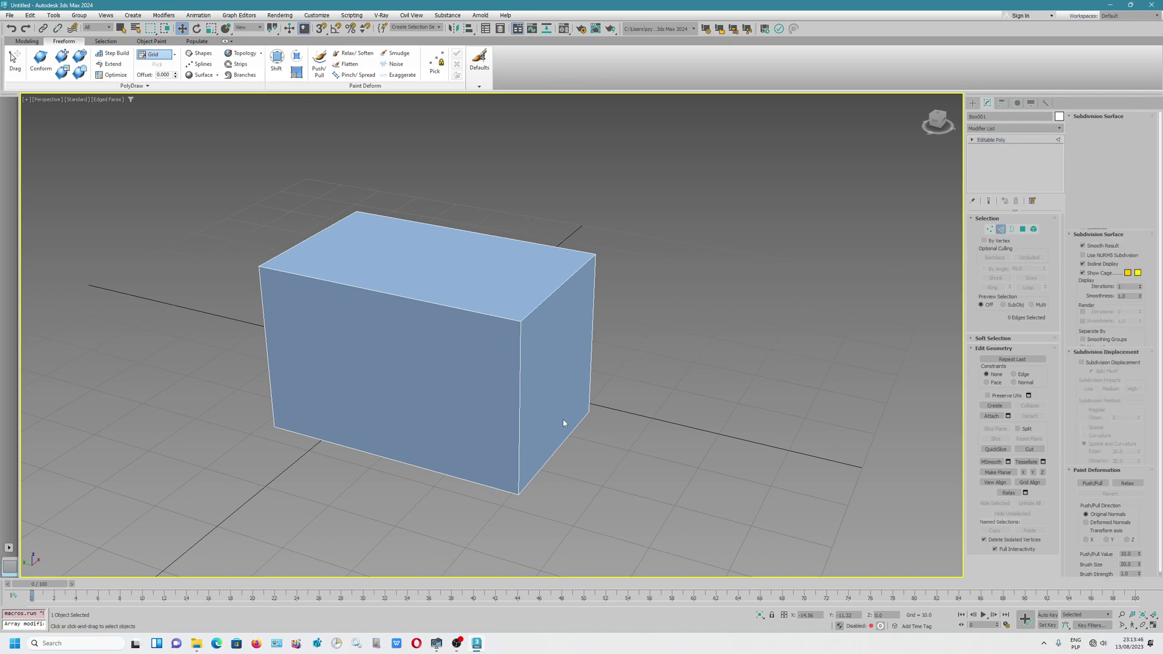
left_click(564, 442)
left_click_drag(535, 445, 647, 458)
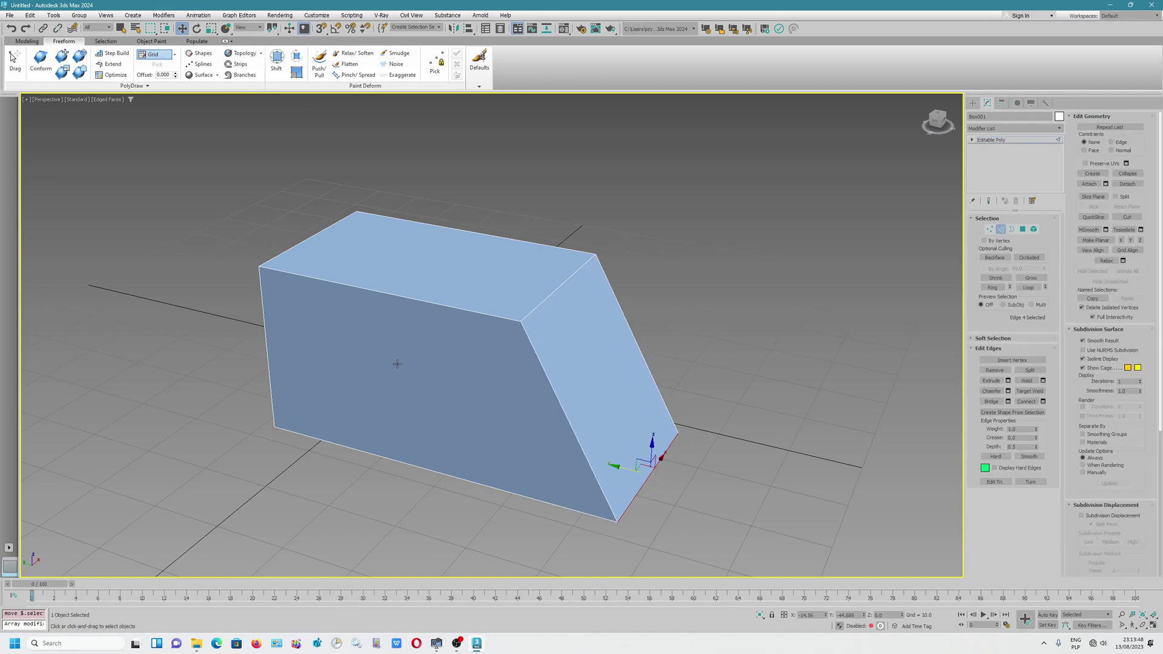
middle_click_drag(647, 459, 401, 404, "alt")
left_click(370, 427)
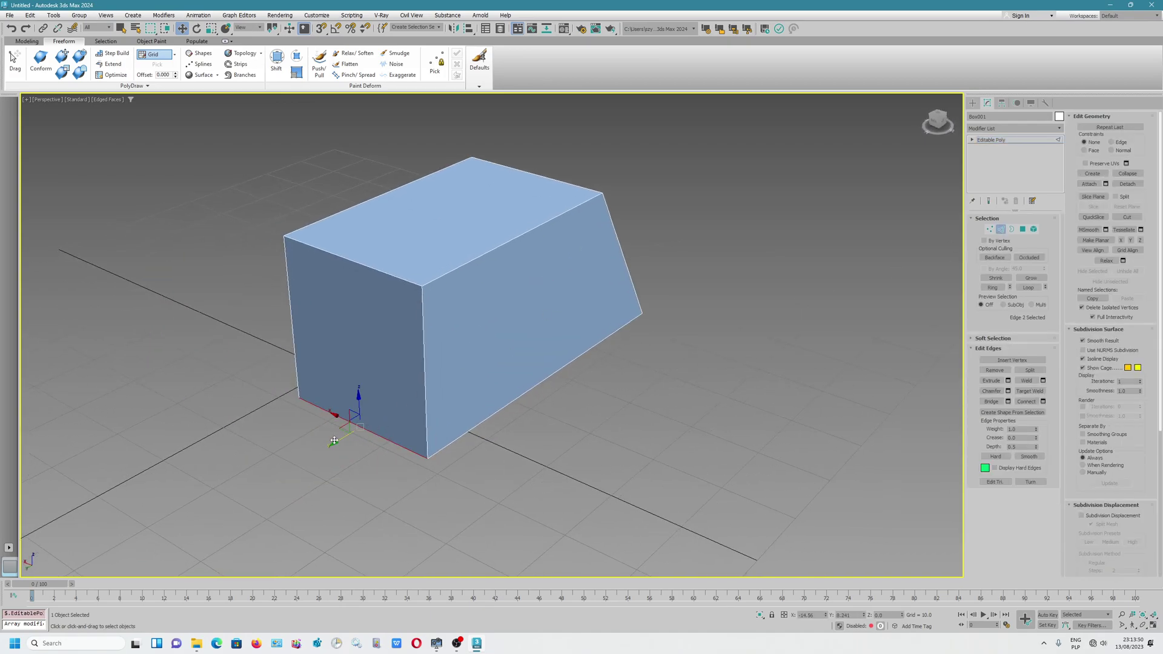
left_click_drag(354, 405, 241, 482)
Push the remaining two bottom edges outward, then in Polygon mode select the top face.
mouse_move(241, 482)
middle_mouse_down("alt")
mouse_move(434, 363)
mouse_move(476, 403)
mouse_move(449, 400)
middle_mouse_up("alt")
left_click(475, 402)
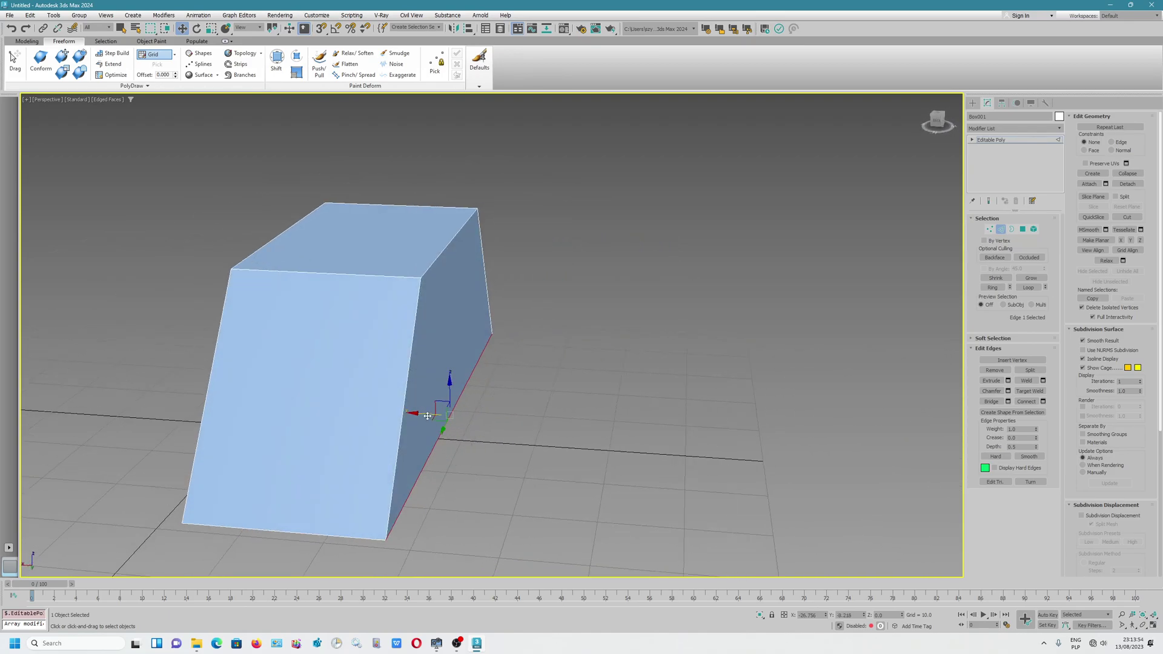
left_click_drag(448, 400, 495, 405)
middle_click_drag(495, 404, 159, 446, "alt")
left_click(159, 445)
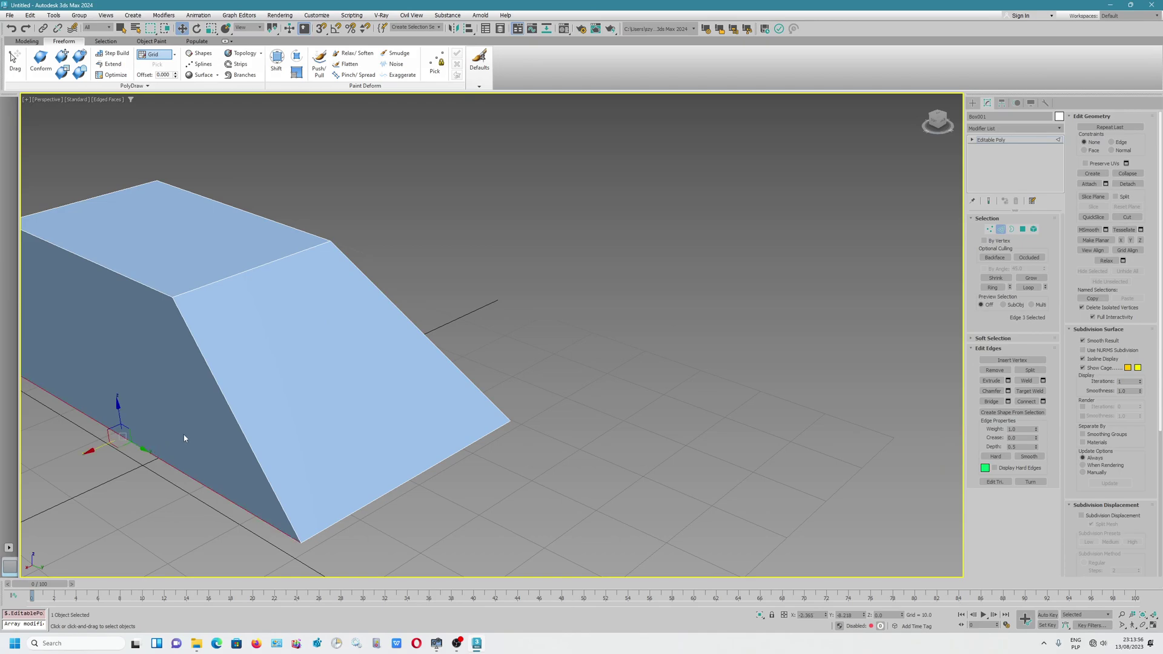
left_click_drag(95, 449, 52, 414)
mouse_move(52, 413)
middle_mouse_down("alt")
mouse_move(533, 302)
mouse_move(603, 325)
middle_mouse_up("alt")
left_click(1022, 229)
left_click(509, 243)
Select the right slanted side face while toggling F2 shaded selection, F3 wireframe and F4 edged faces.
key("F3")
key("F3")
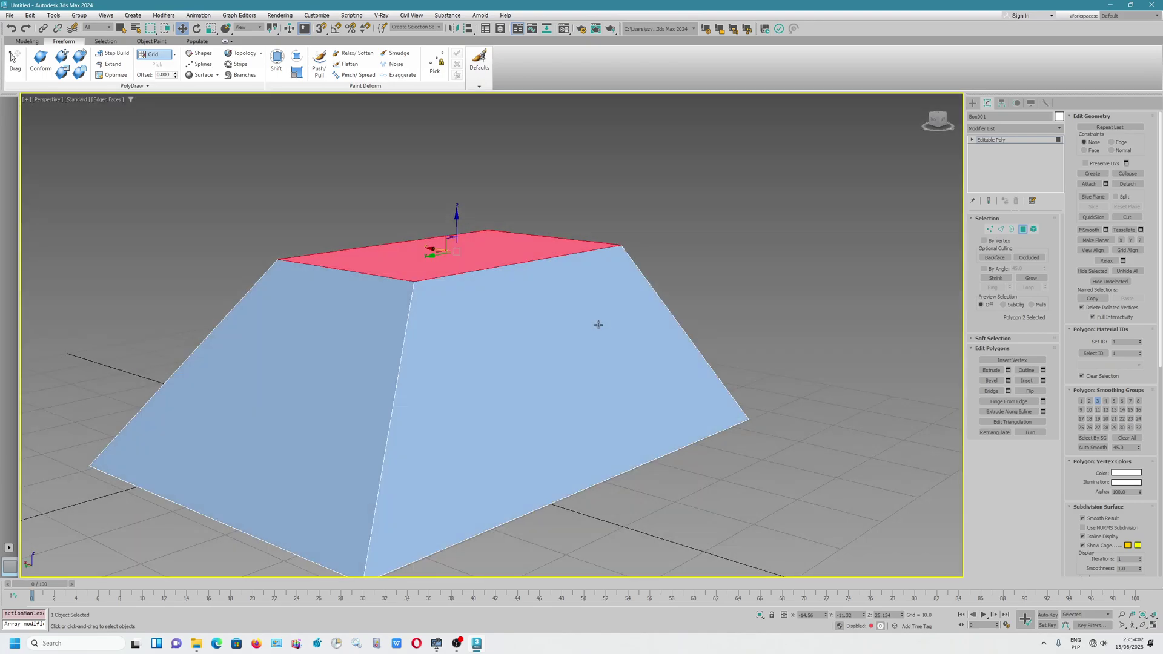
key("F2")
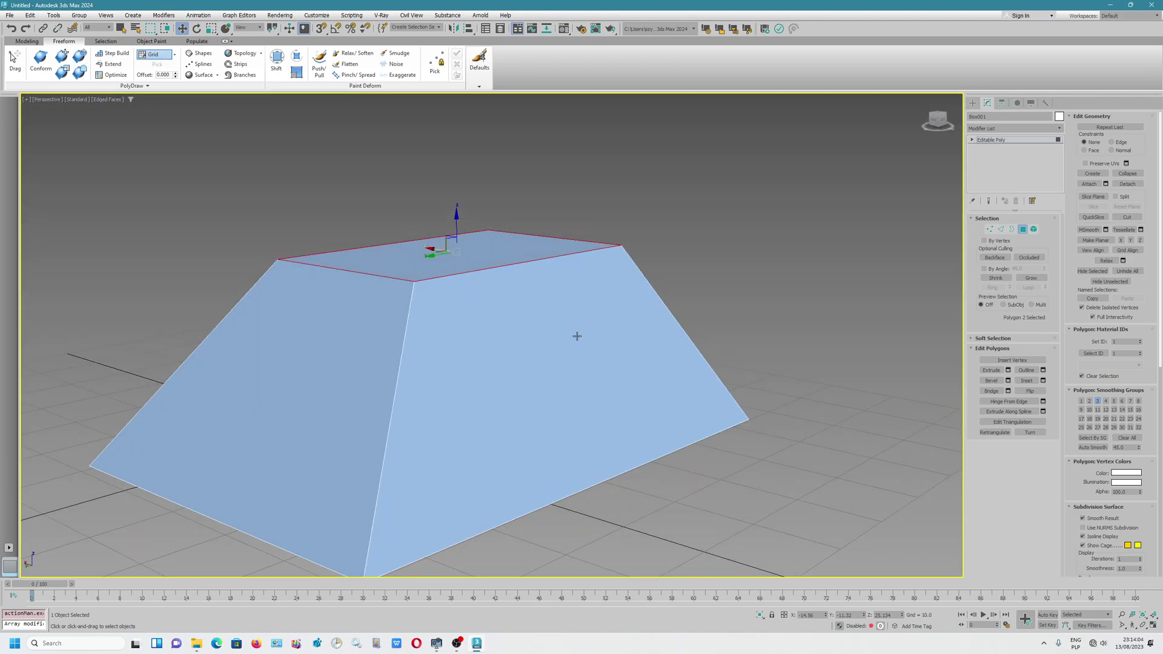
middle_click_drag(618, 342, 423, 360, "alt")
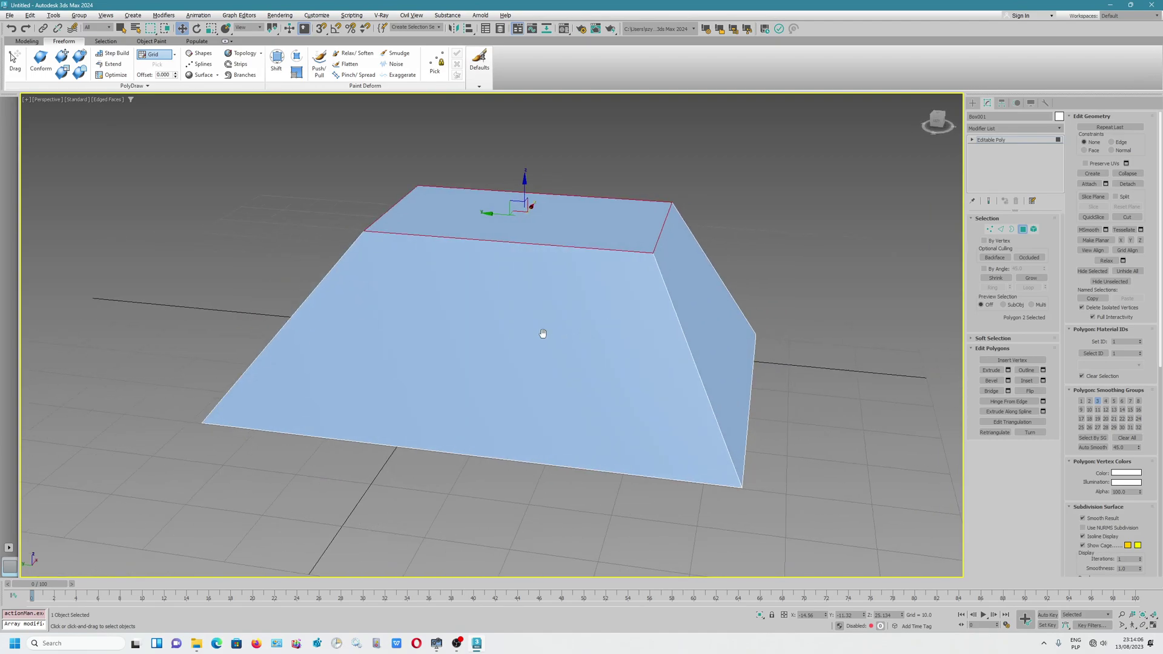
left_click(514, 321)
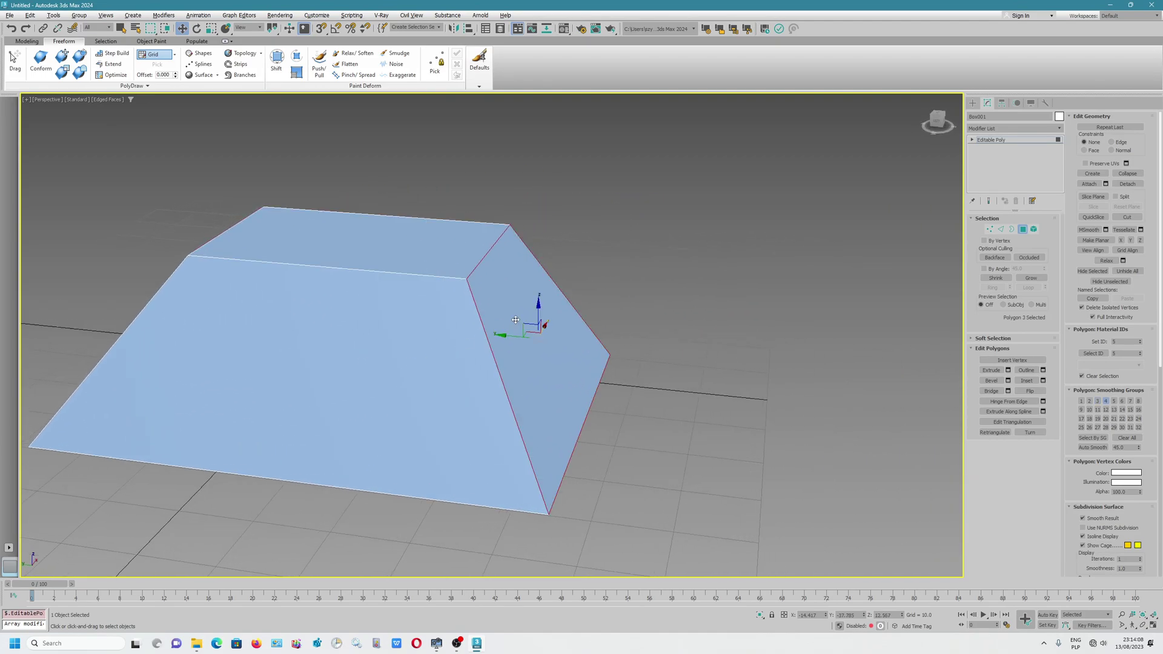
key("F2")
key("F2")
key("F2")
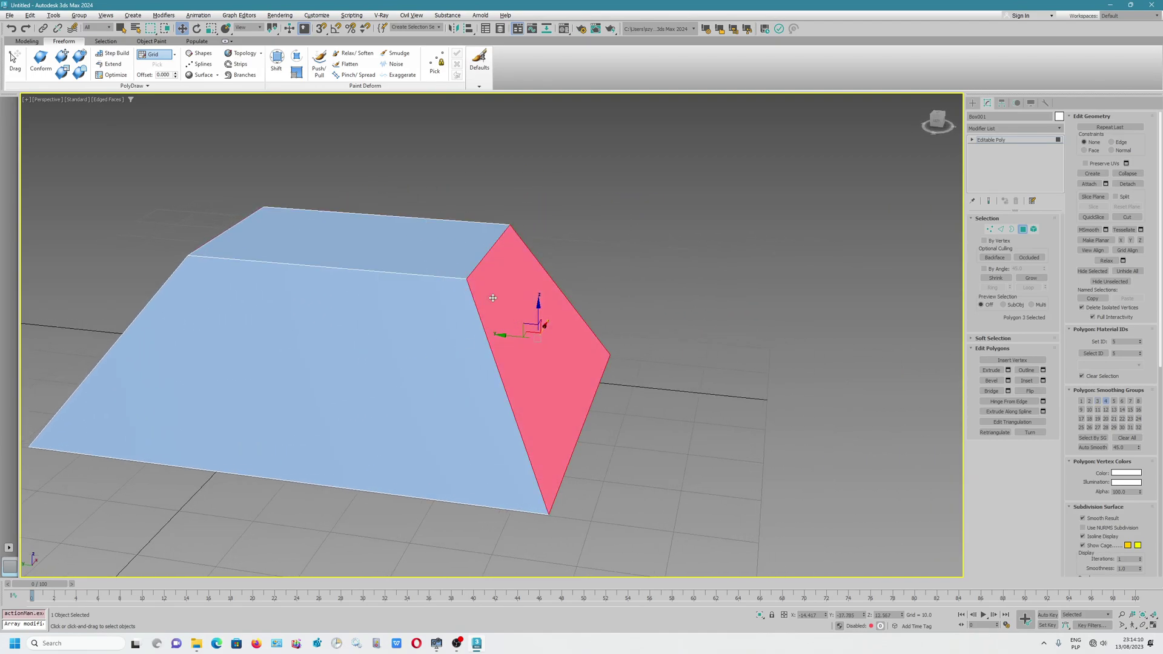
key("F2")
key("F2")
key("F2")
key("F3")
key("F3")
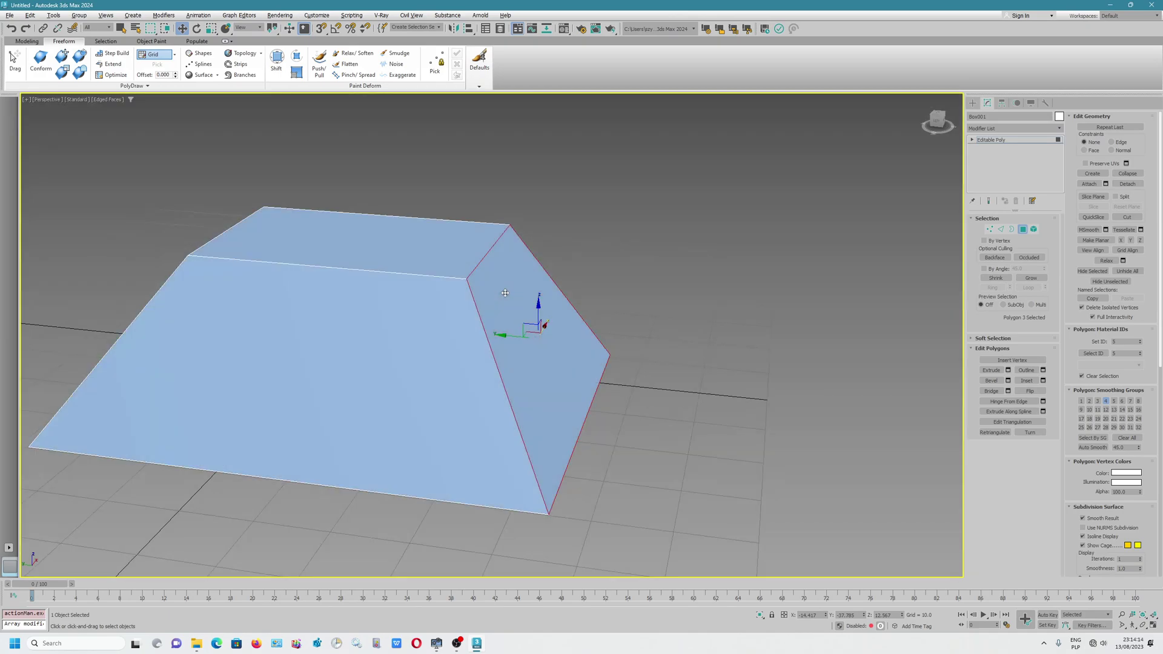
key("F3")
key("F3")
key("F4")
key("F4")
Place a working pivot on the selected side face from the quad menu.
right_click(512, 286)
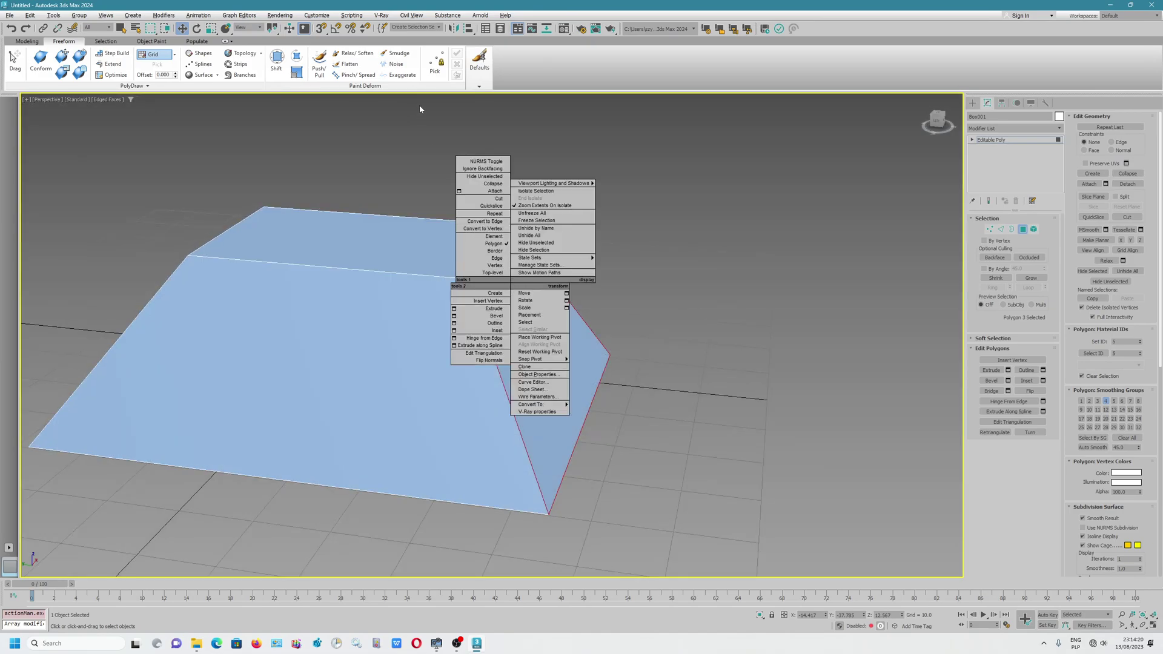
left_click(547, 337)
left_click(550, 339)
Move the side face left and down into a thin wedge, then set Use Selection Center.
key("w")
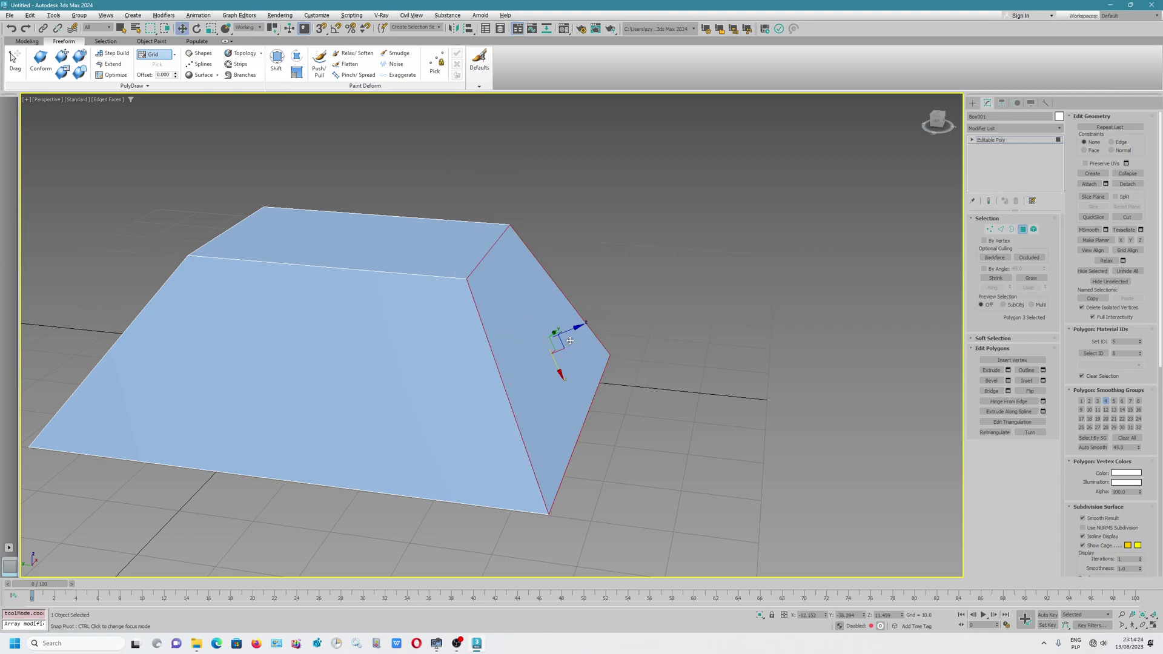
left_click_drag(572, 331, 579, 329)
middle_click_drag(621, 348, 607, 304, "alt")
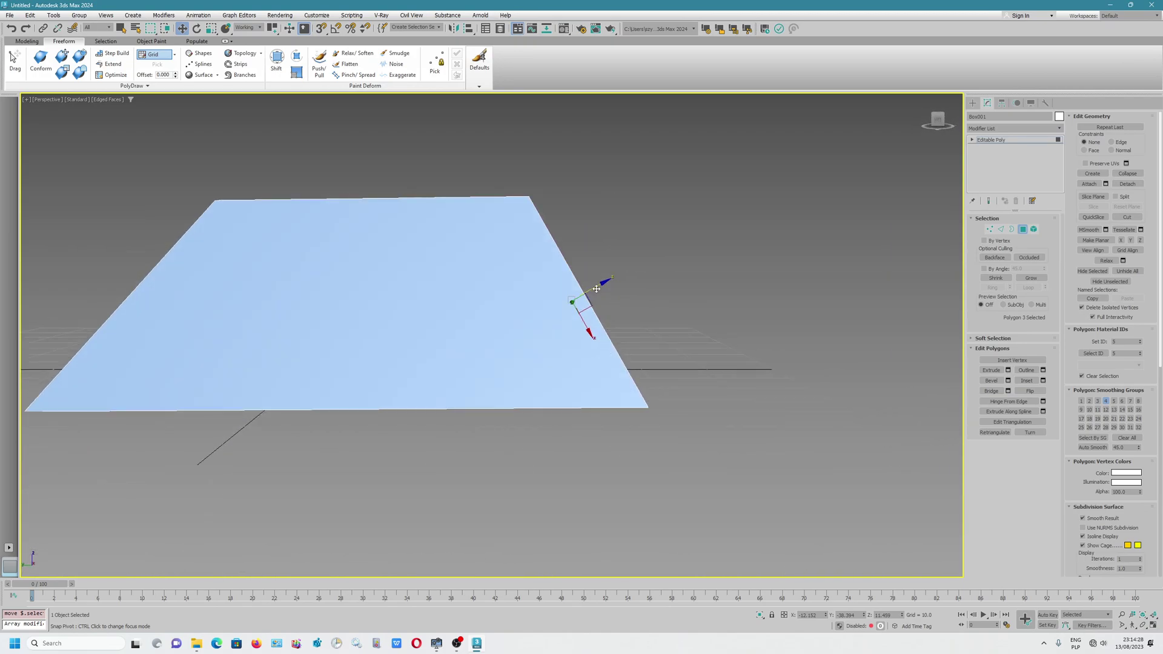
left_click_drag(596, 288, 515, 333)
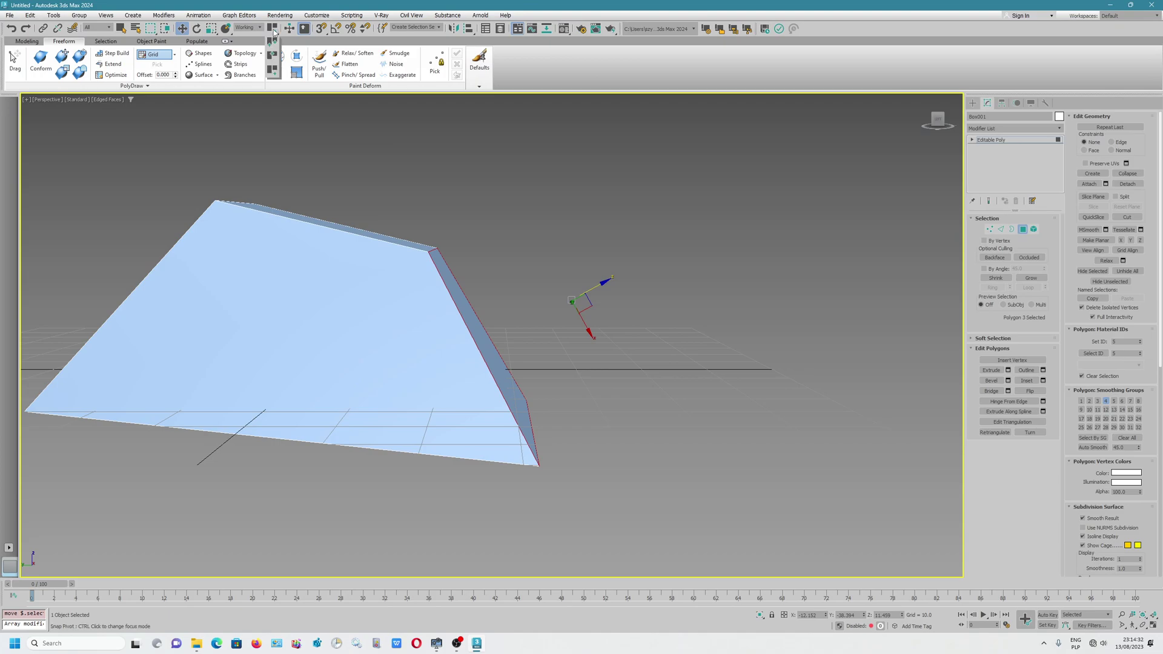
left_click_drag(274, 30, 274, 52)
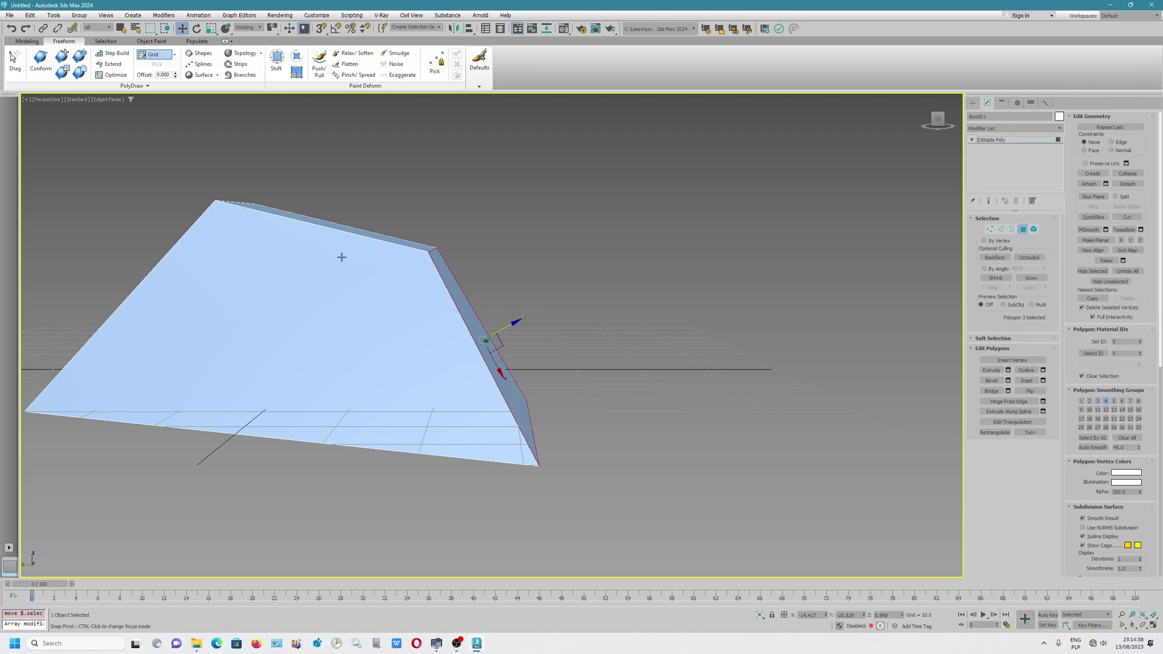
Rotate the narrow top strip face to change the blade's slope.
left_click(369, 238)
middle_click_drag(345, 229, 474, 266, "alt")
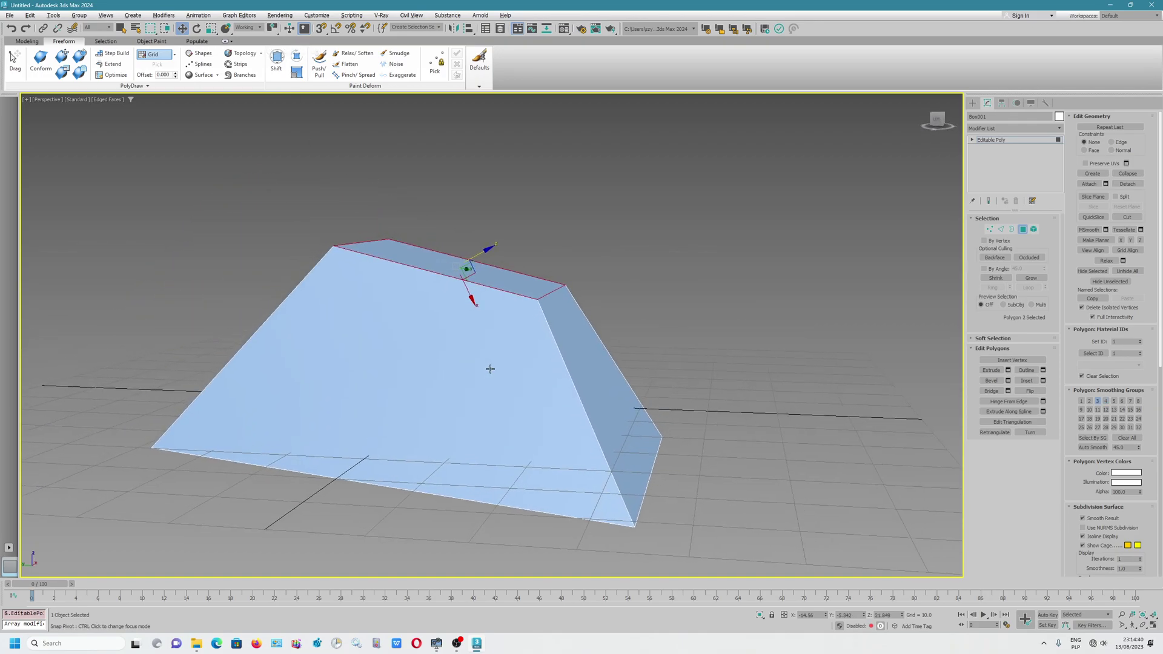
key("e")
left_click_drag(479, 238, 283, 365)
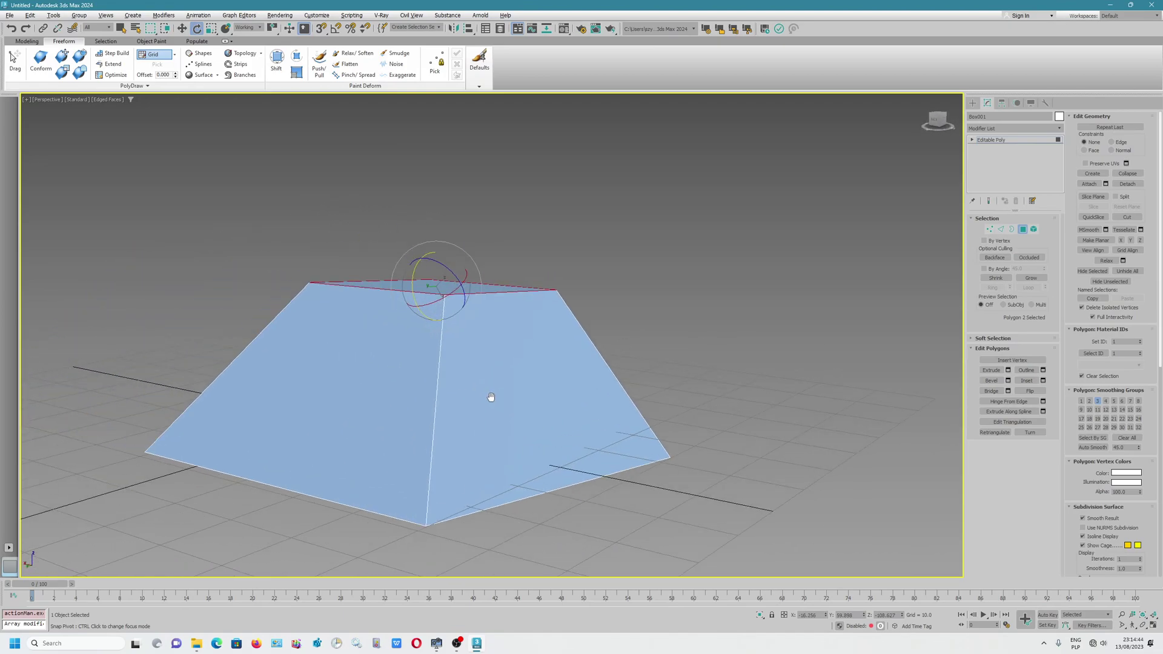
mouse_move(282, 366)
middle_mouse_down("alt")
mouse_move(509, 392)
mouse_move(463, 367)
mouse_move(493, 360)
middle_mouse_up("alt")
Select the right side face and place a working pivot on it from the quad menu.
left_click(505, 341)
key("w")
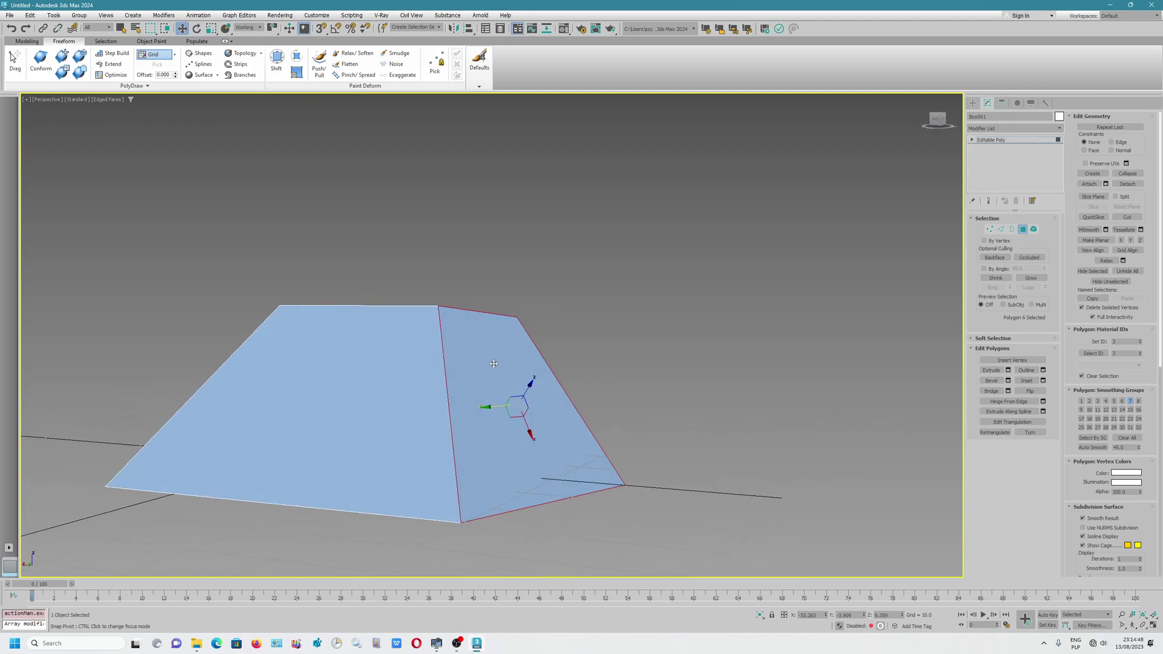
right_click(492, 361)
left_click(529, 420)
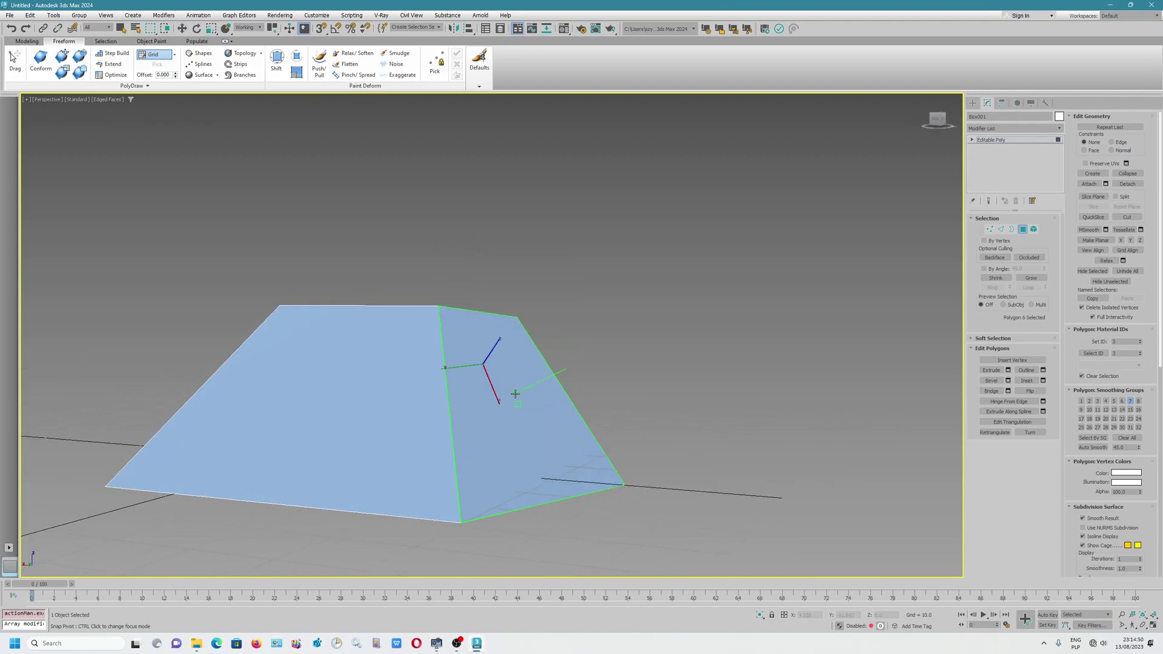
left_click(528, 399)
mouse_move(544, 464)
middle_mouse_down("alt")
mouse_move(439, 461)
mouse_move(476, 408)
middle_mouse_up("alt")
Review the Gizmos tab in Preference Settings from the Customize menu and confirm with OK.
left_click(318, 16)
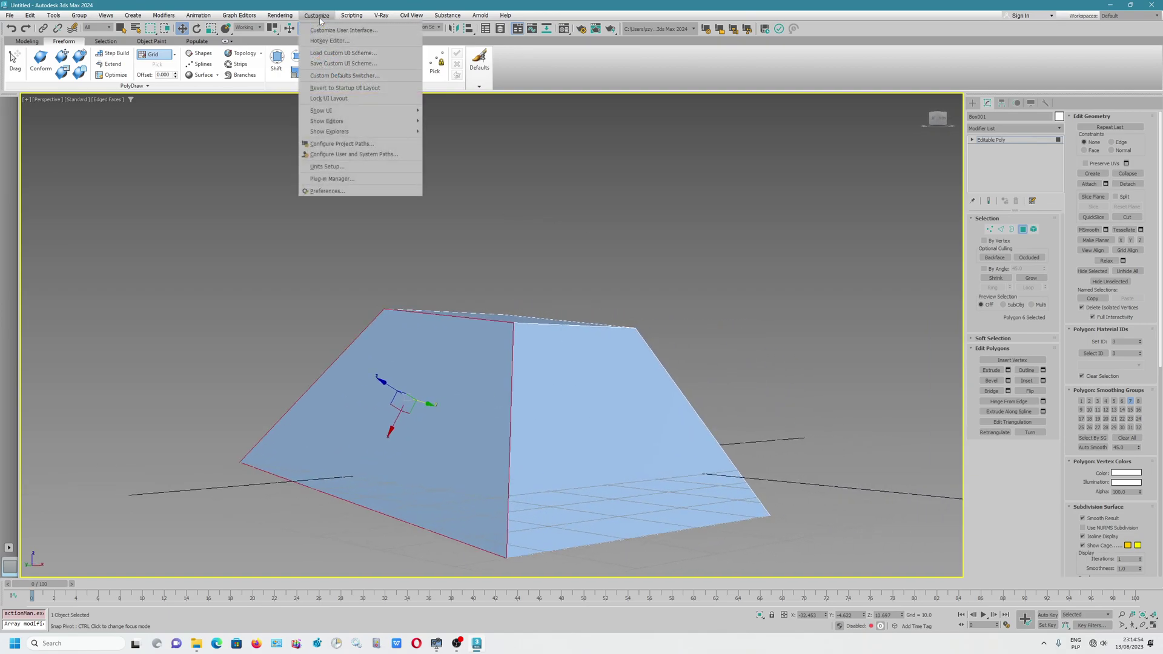
left_click(342, 191)
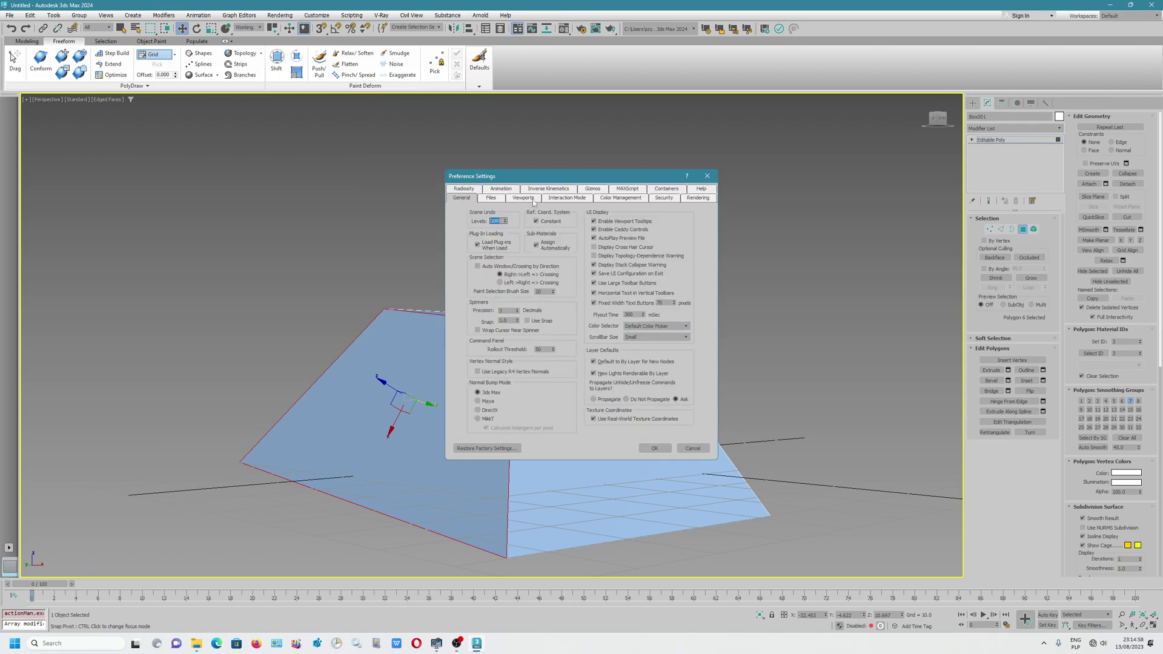
left_click(595, 191)
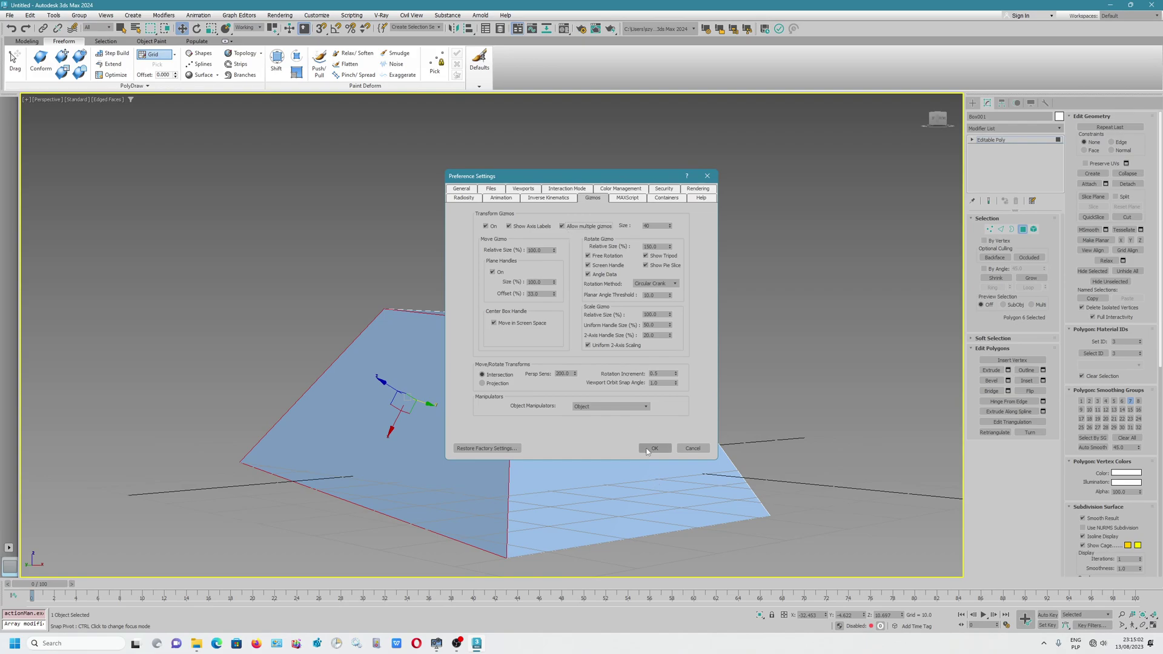
left_click(655, 448)
Select the right side face and reposition the working pivot at the box corner via the quad menu.
left_click(591, 400)
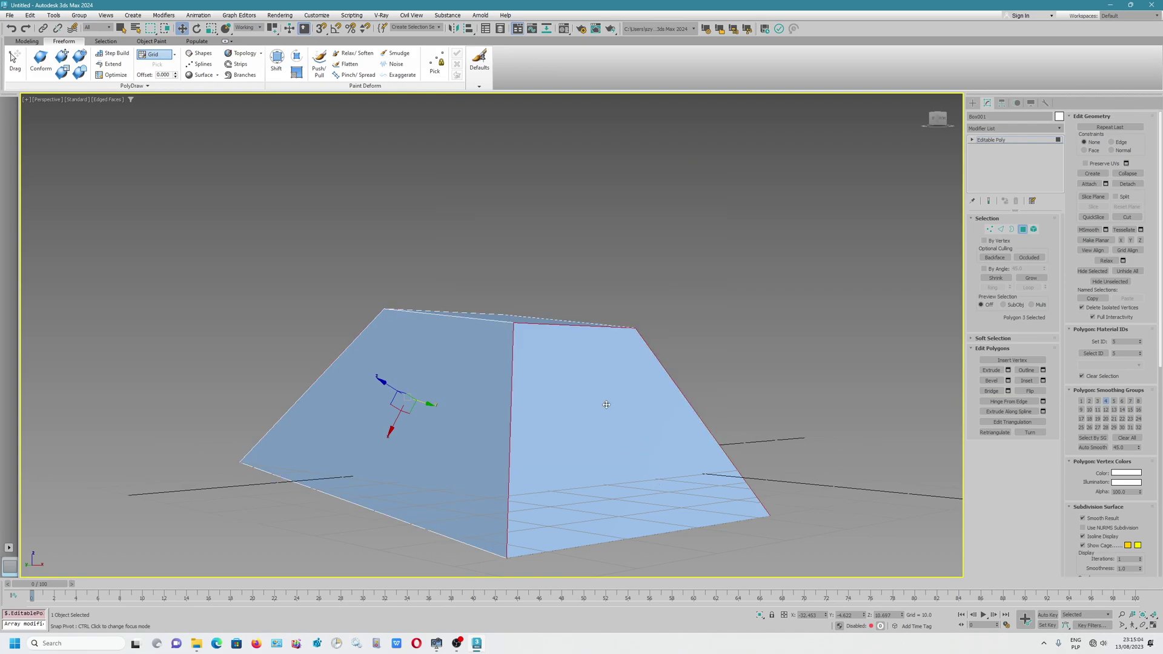
middle_click_drag(604, 400, 579, 398, "alt")
scroll(579, 398, "down", 3)
scroll(564, 364, "up", 6)
right_click(553, 333)
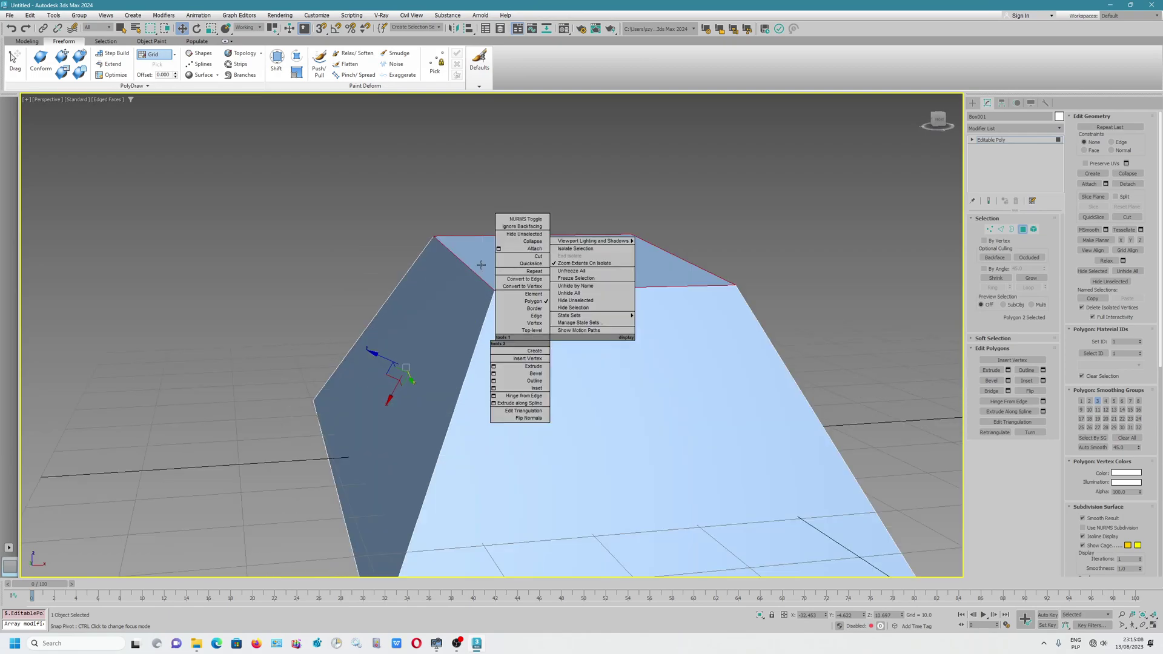
right_click(514, 254)
left_click(541, 311)
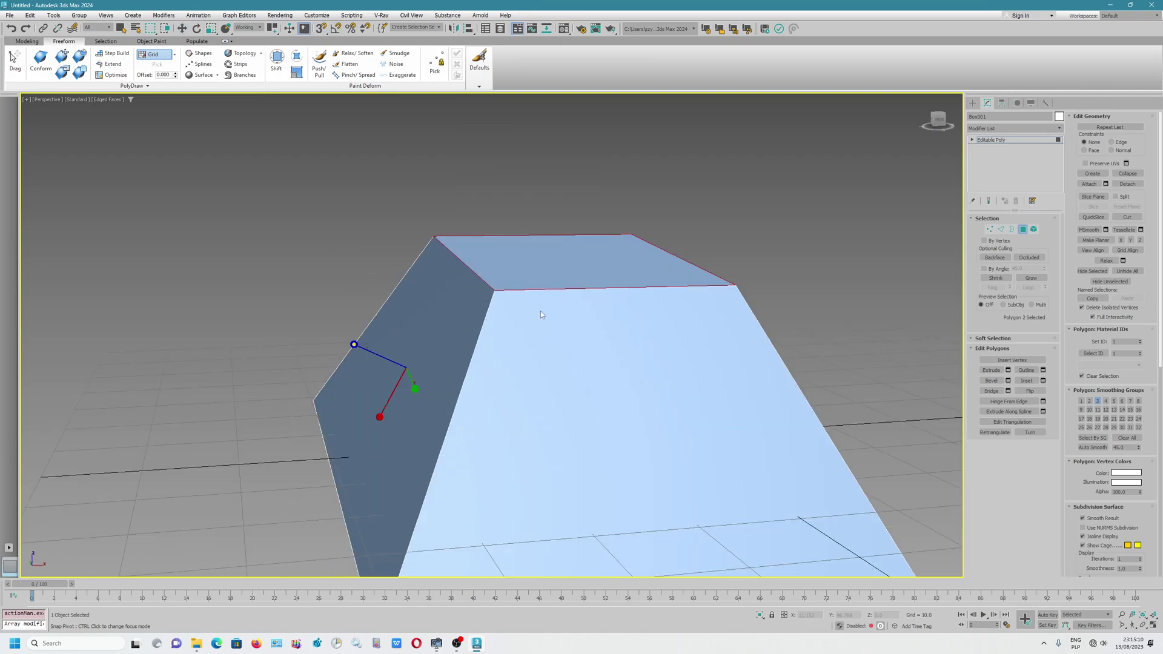
right_click(561, 267)
left_click(582, 329)
Start the Cut tool, cancel it with W and undo the recent changes with Ctrl+Z.
right_click(574, 265)
left_click(601, 321)
key("w")
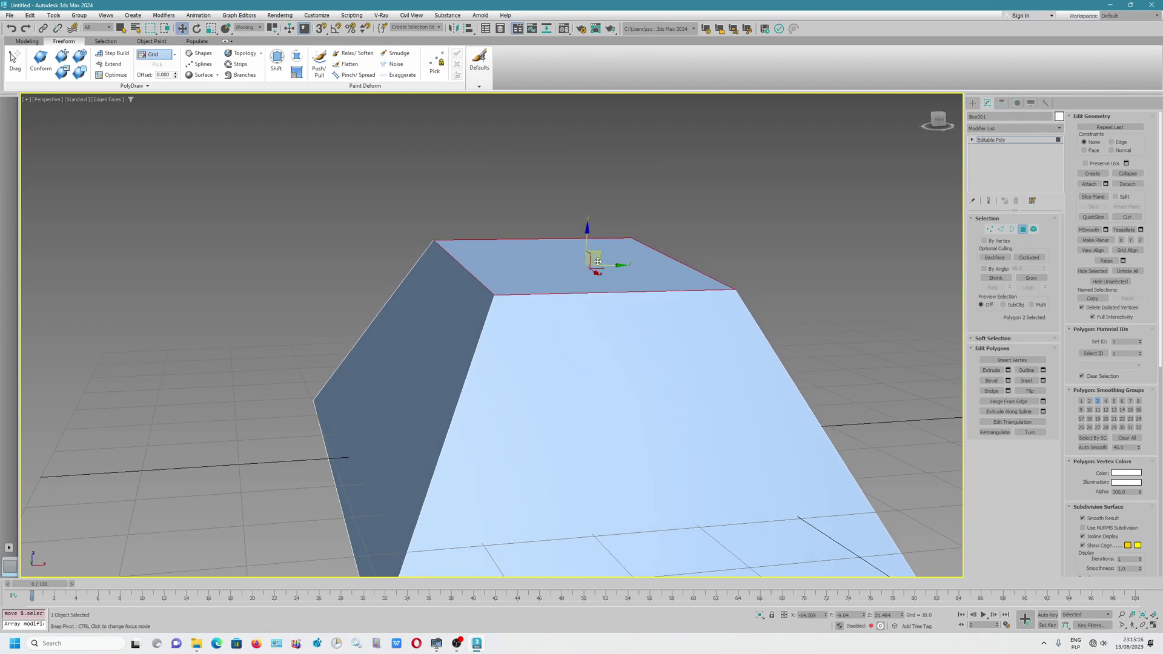
key("ctrl+z")
key("ctrl+z")
key("ctrl+z")
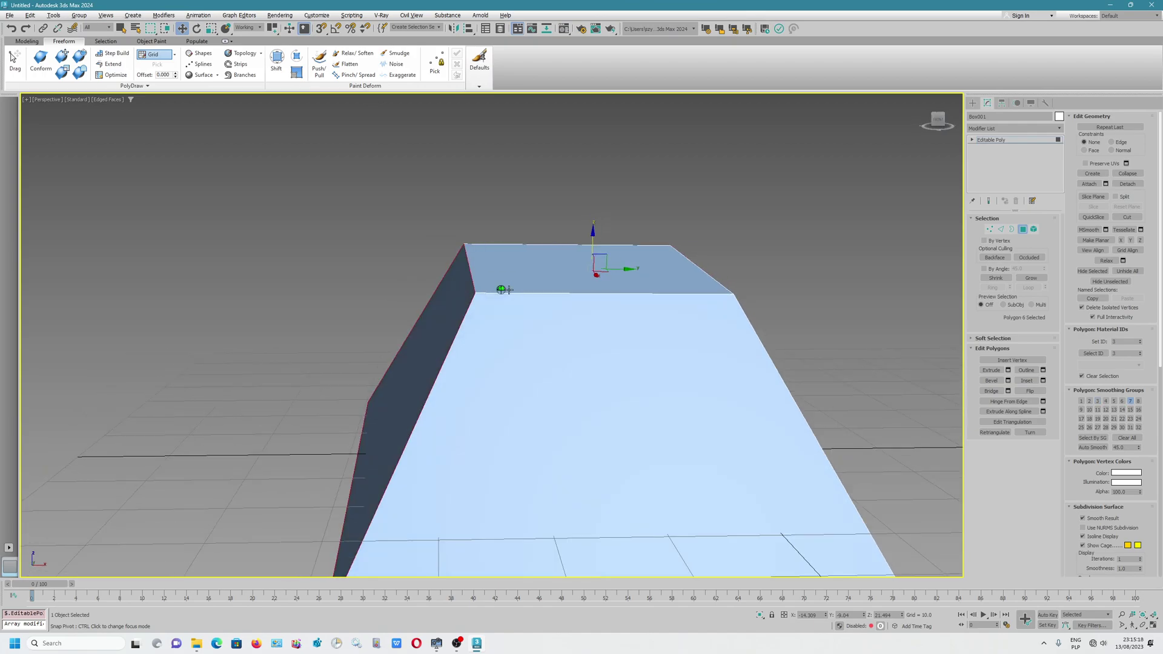
middle_click_drag(503, 289, 529, 286, "alt")
left_click(316, 15)
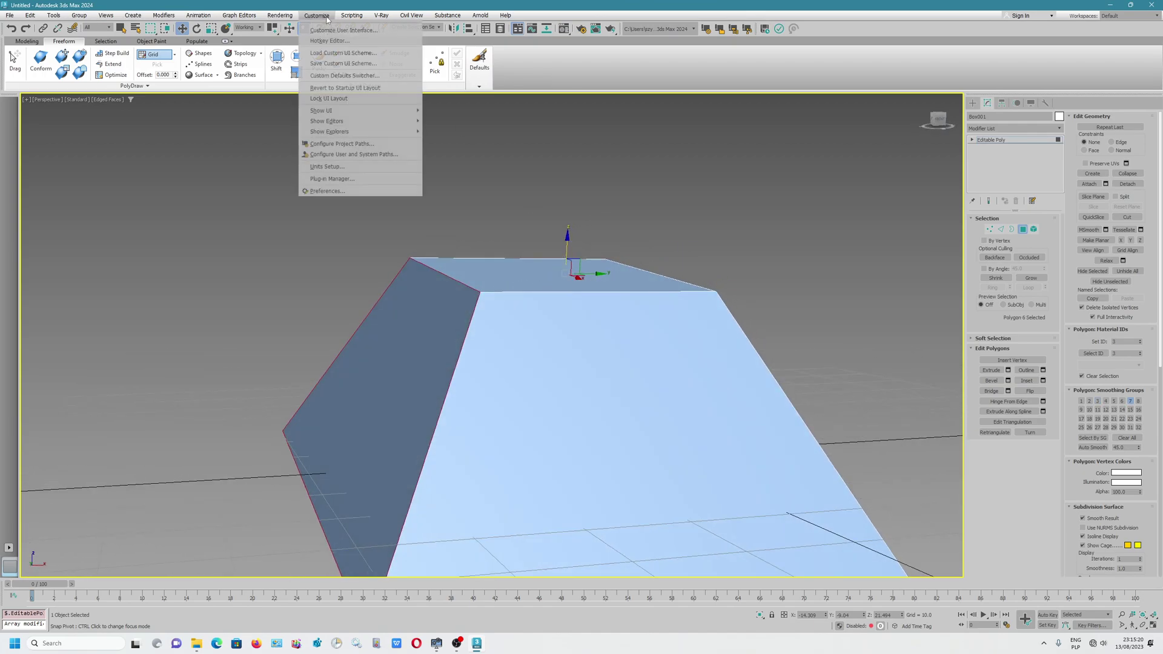
left_click(337, 190)
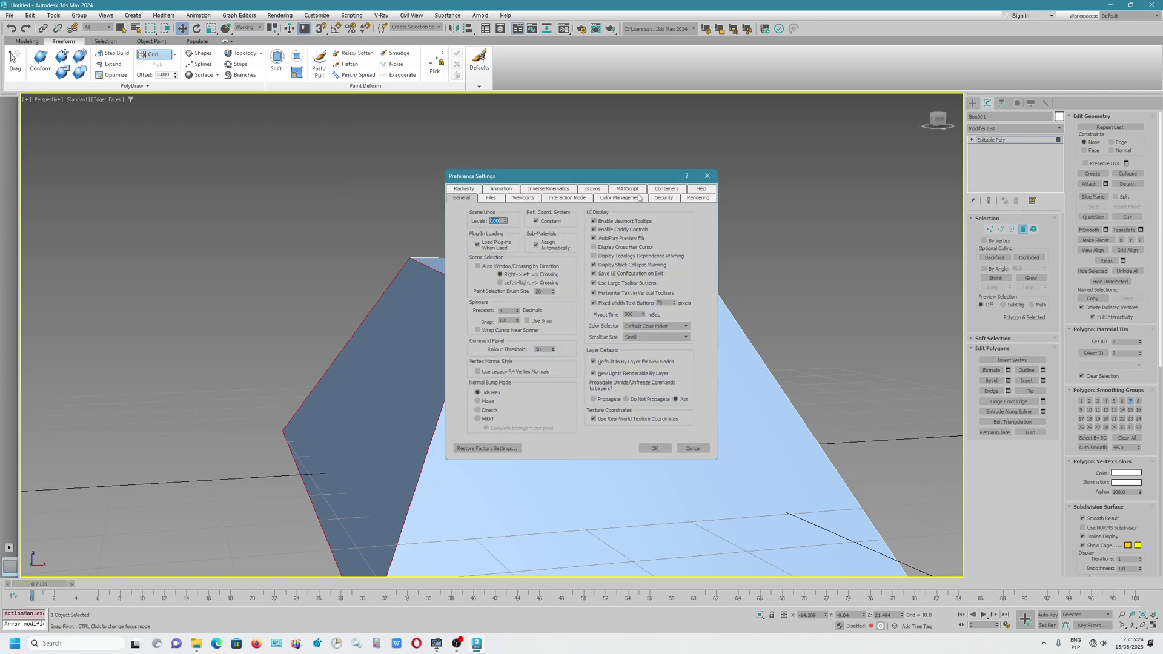
left_click(593, 190)
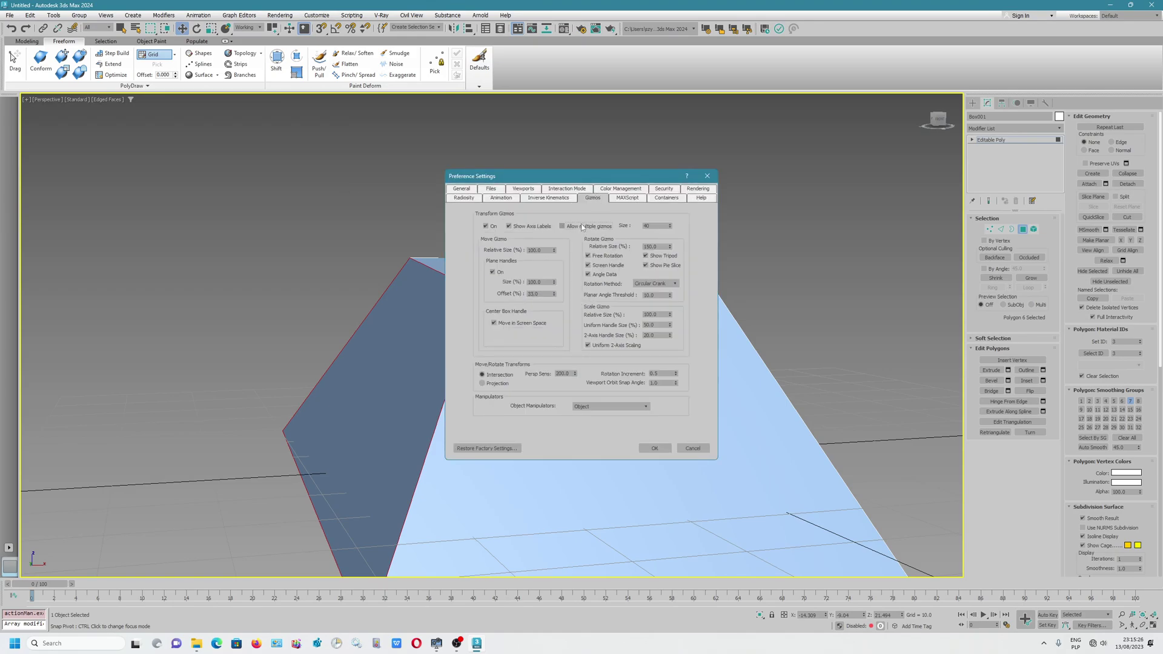
left_click(654, 448)
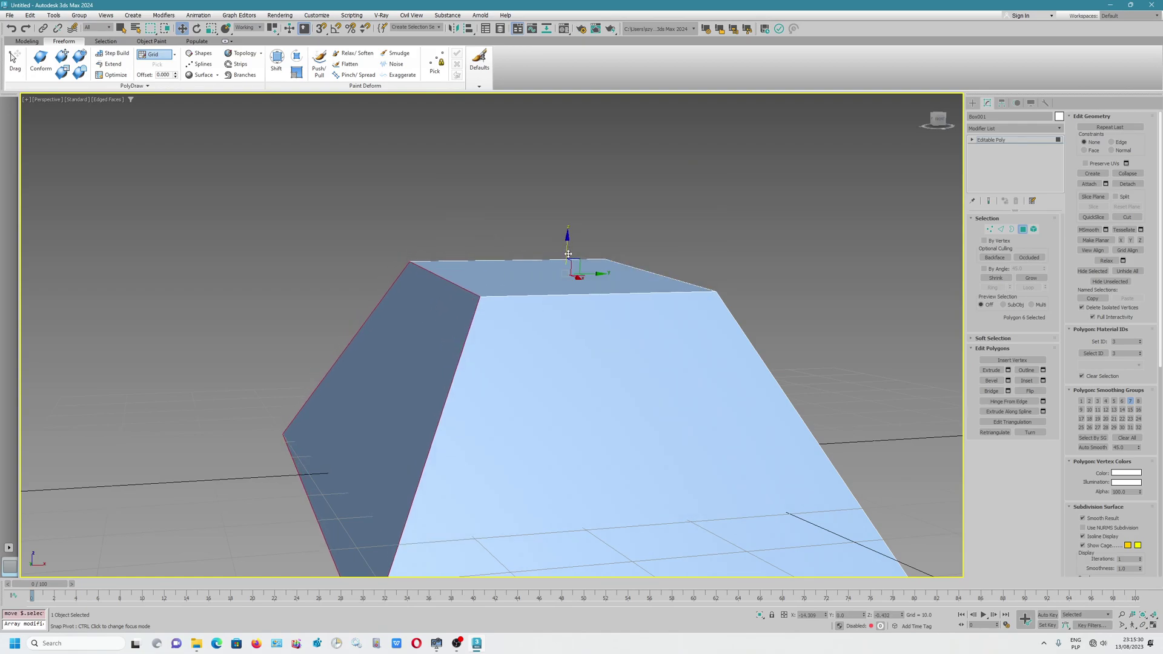
scroll(541, 289, "down", 5)
scroll(541, 290, "up", 5)
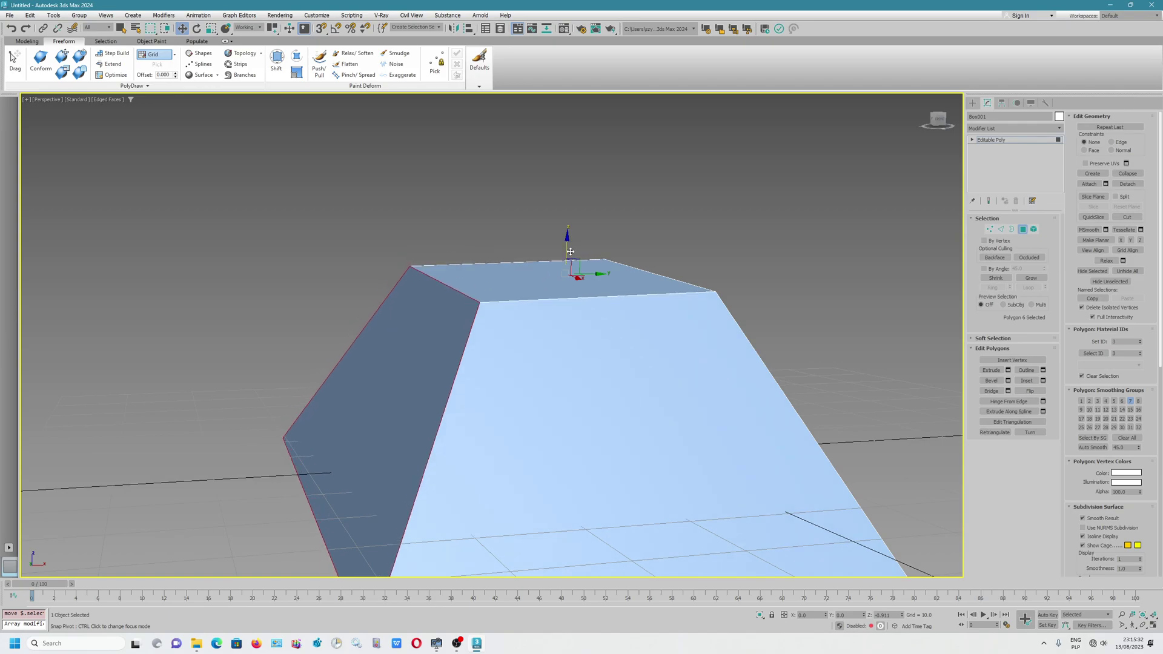
scroll(568, 249, "down", 3)
scroll(536, 284, "up", 1)
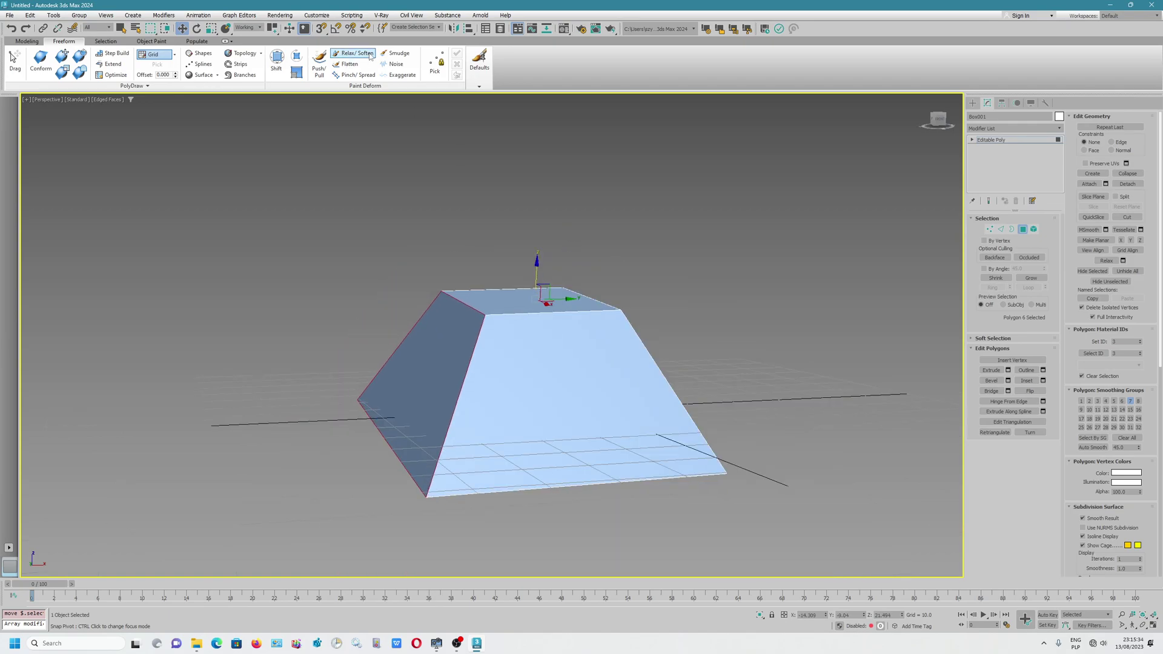
Choose Use Selection Center in the main toolbar's Transform Center flyout.
left_click_drag(274, 34, 274, 55)
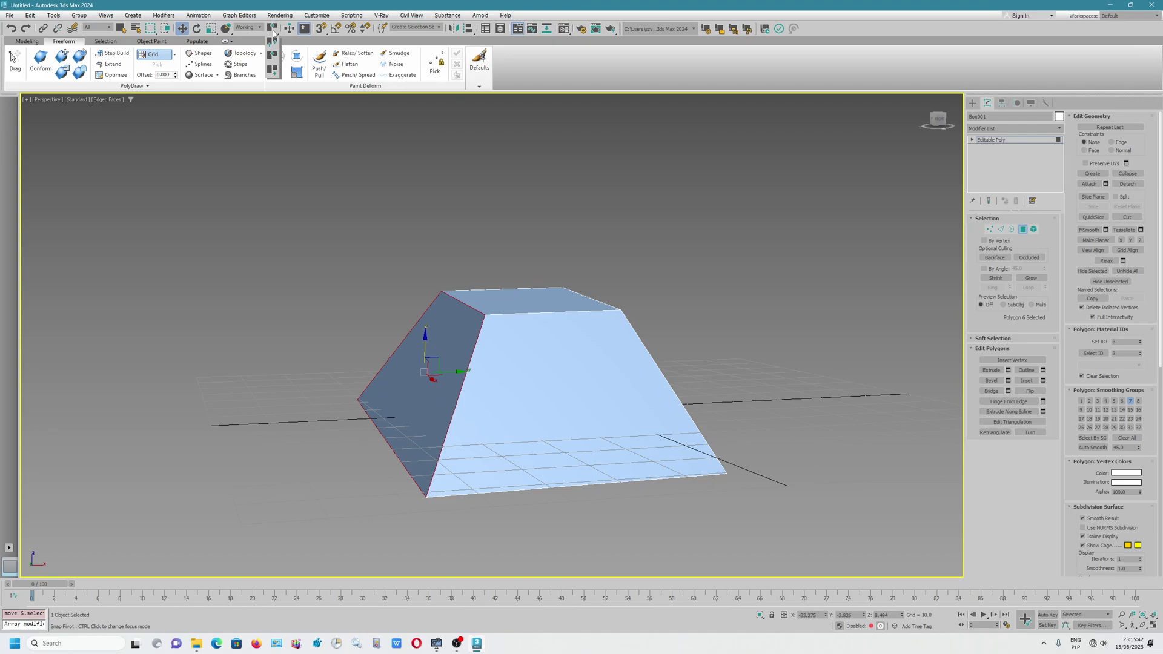
left_click(275, 77)
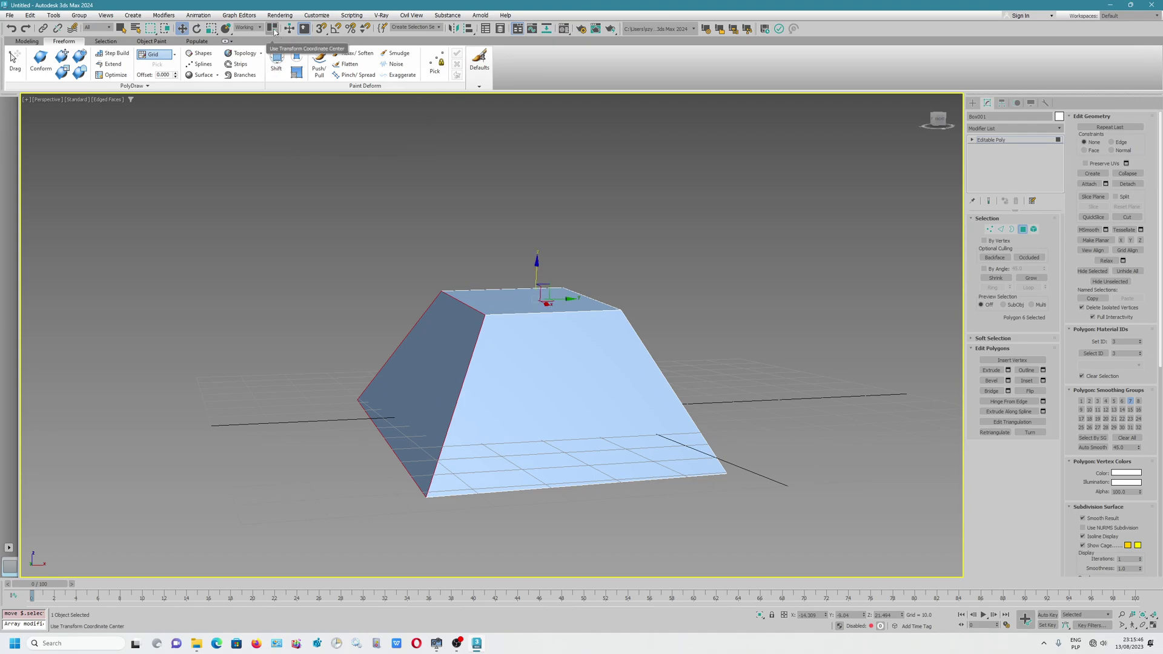
left_click_drag(273, 32, 277, 48)
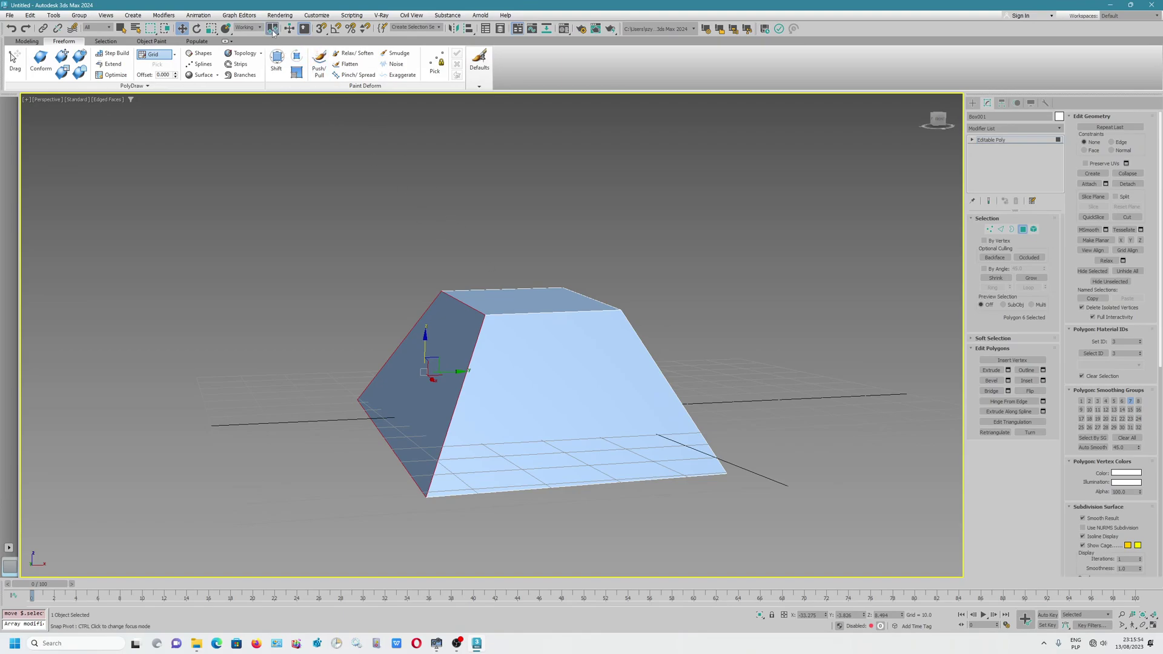
left_click_drag(274, 33, 277, 48)
left_click(315, 15)
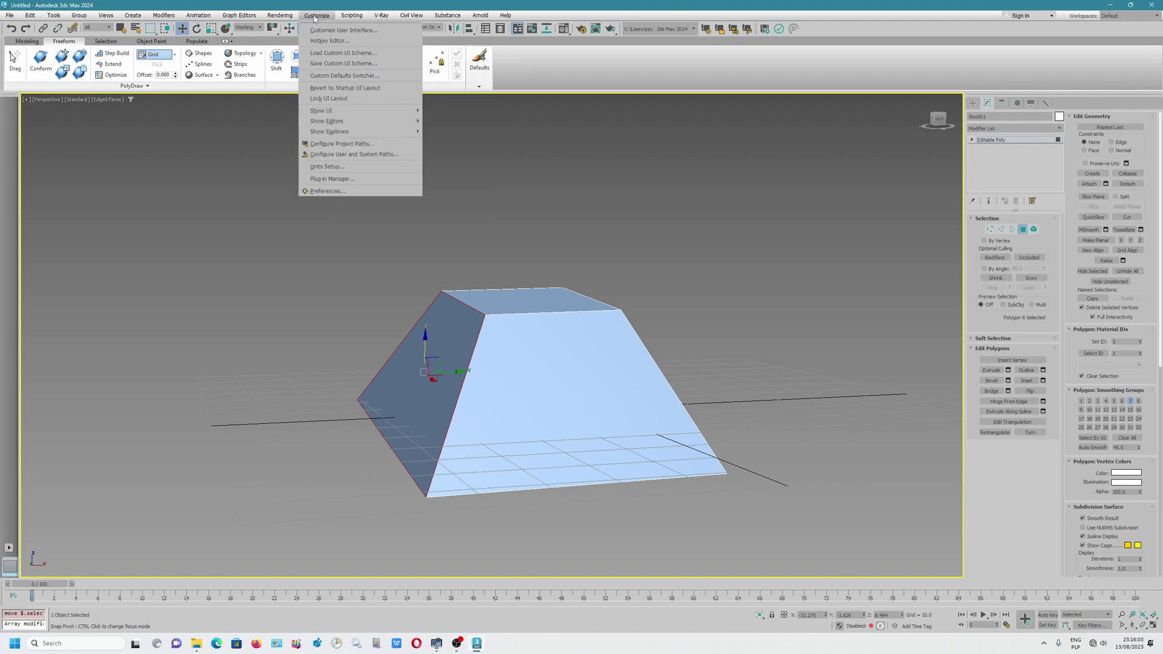
In Customize User Interface, Toolbars tab, jump to the 'Use scene material definitions' command.
left_click(340, 32)
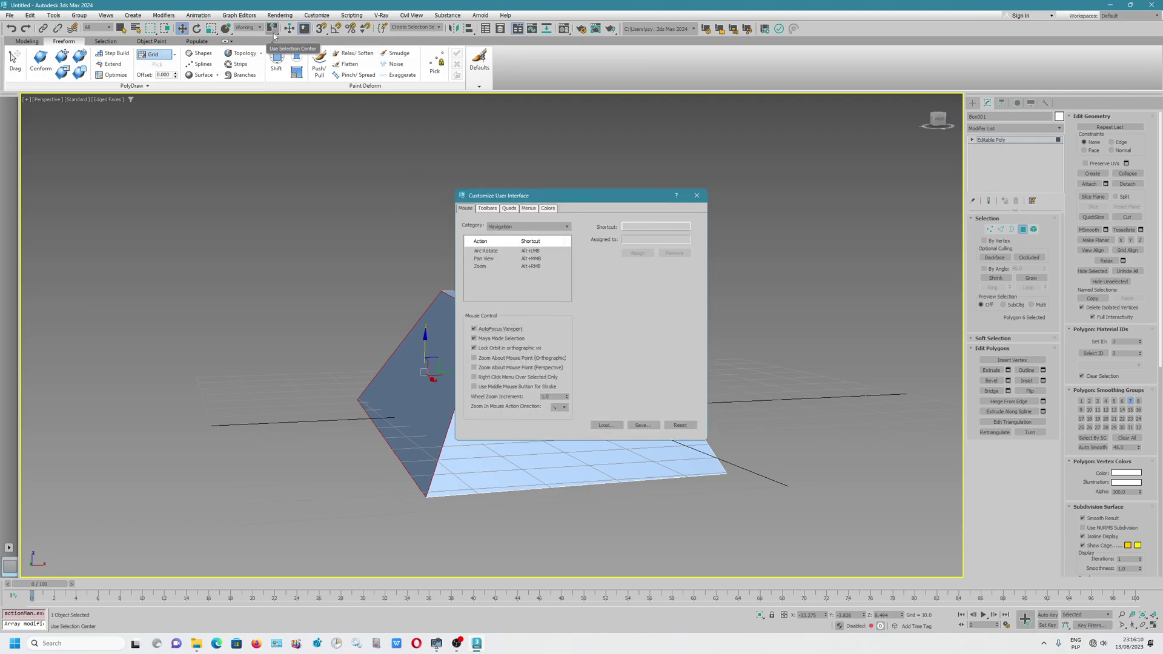
left_click(495, 208)
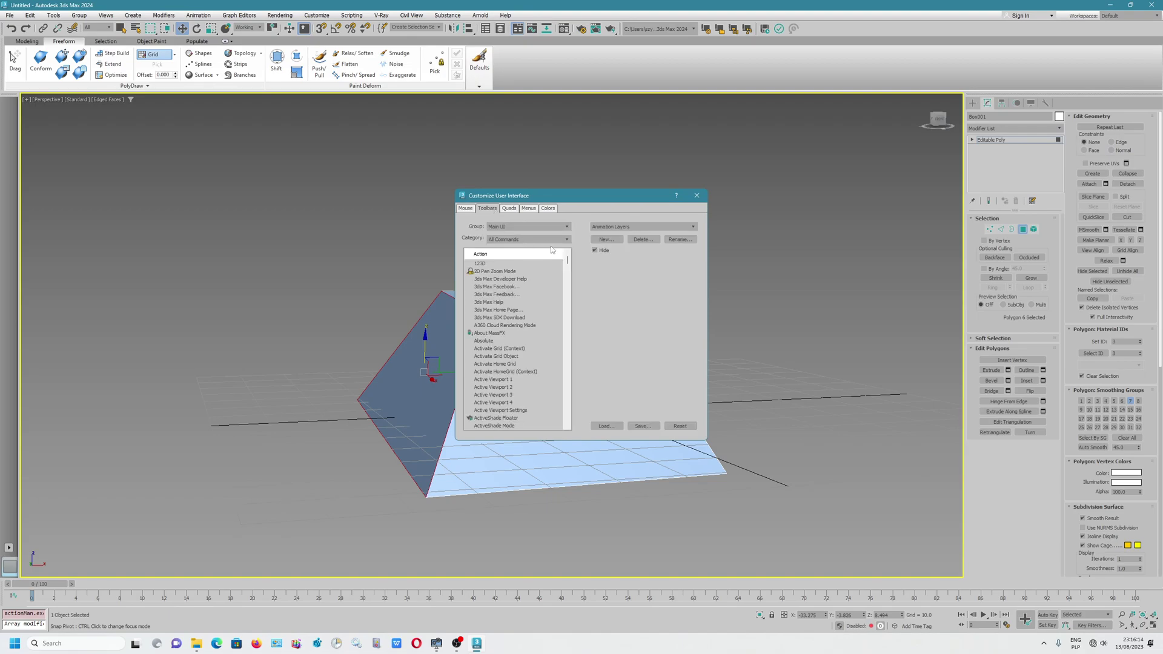
left_click(502, 288)
key("u")
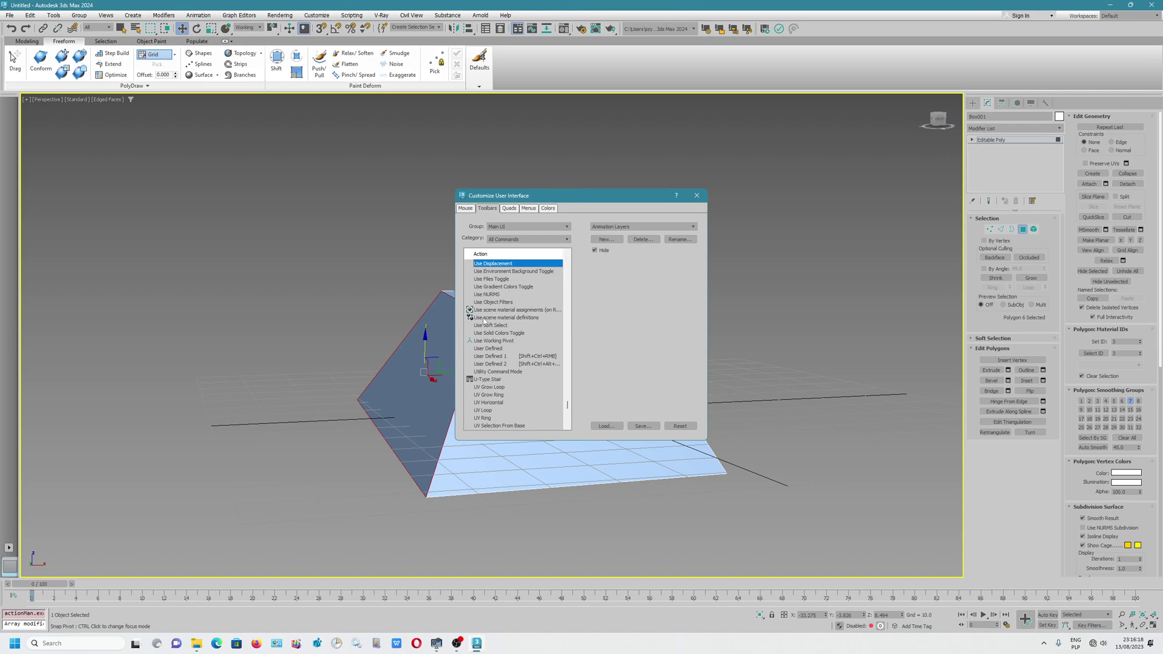
left_click(529, 316)
scroll(522, 356, "down", 2)
scroll(522, 355, "up", 3)
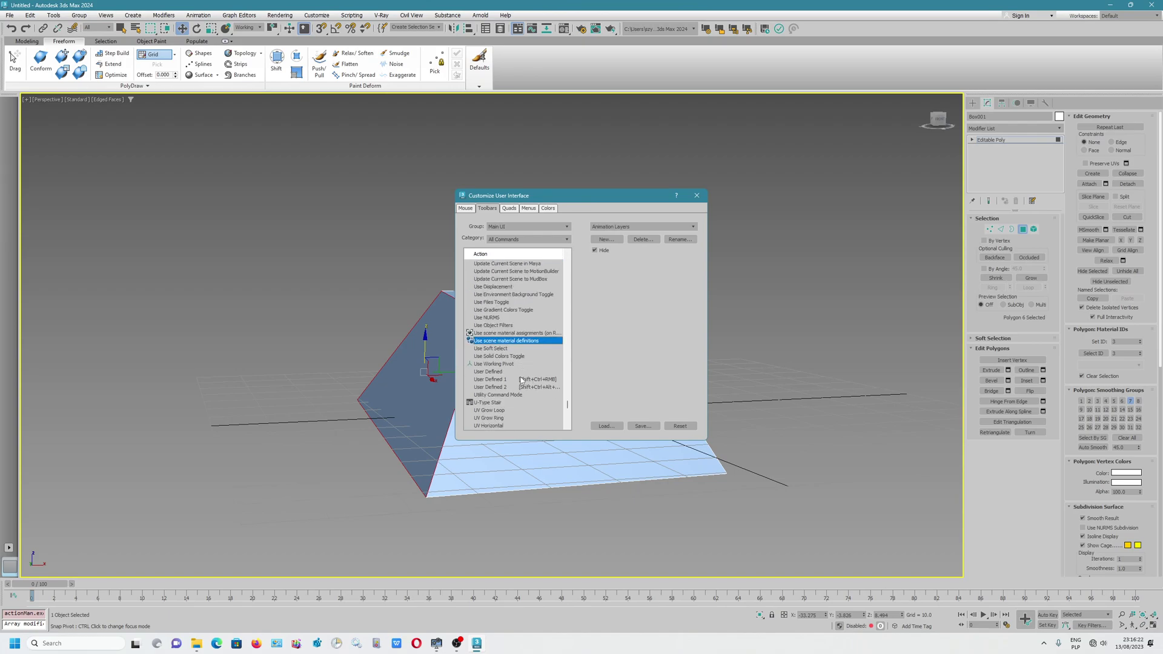
scroll(521, 378, "up", 3)
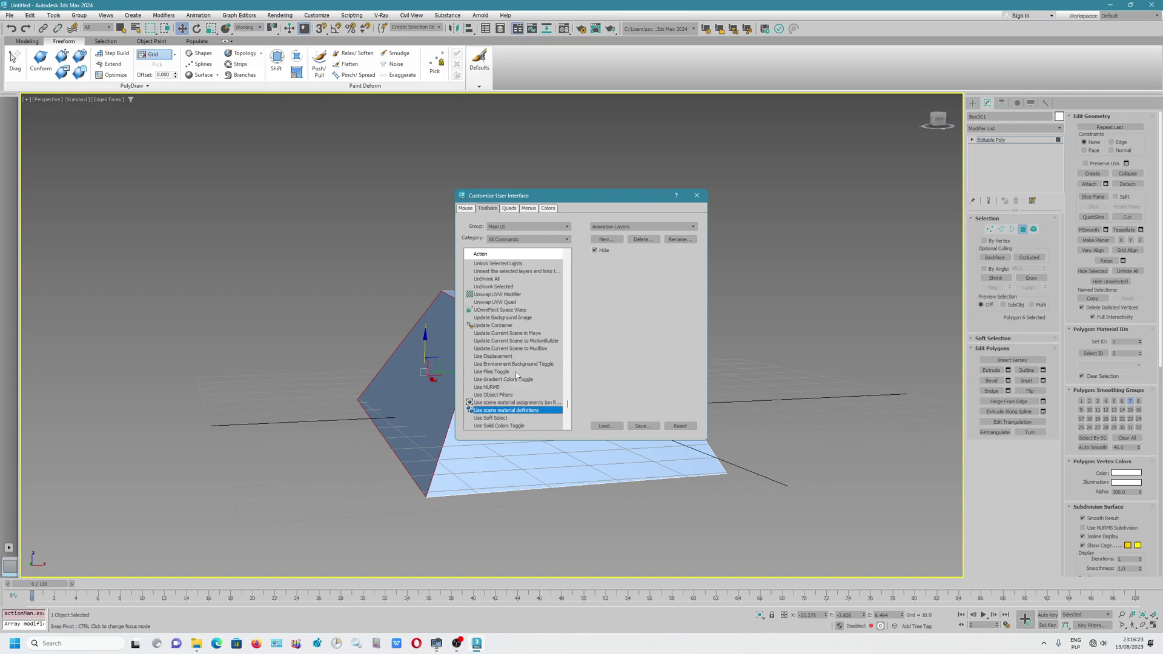
Keep the Main UI group and open the Category dropdown of command categories.
left_click(512, 238)
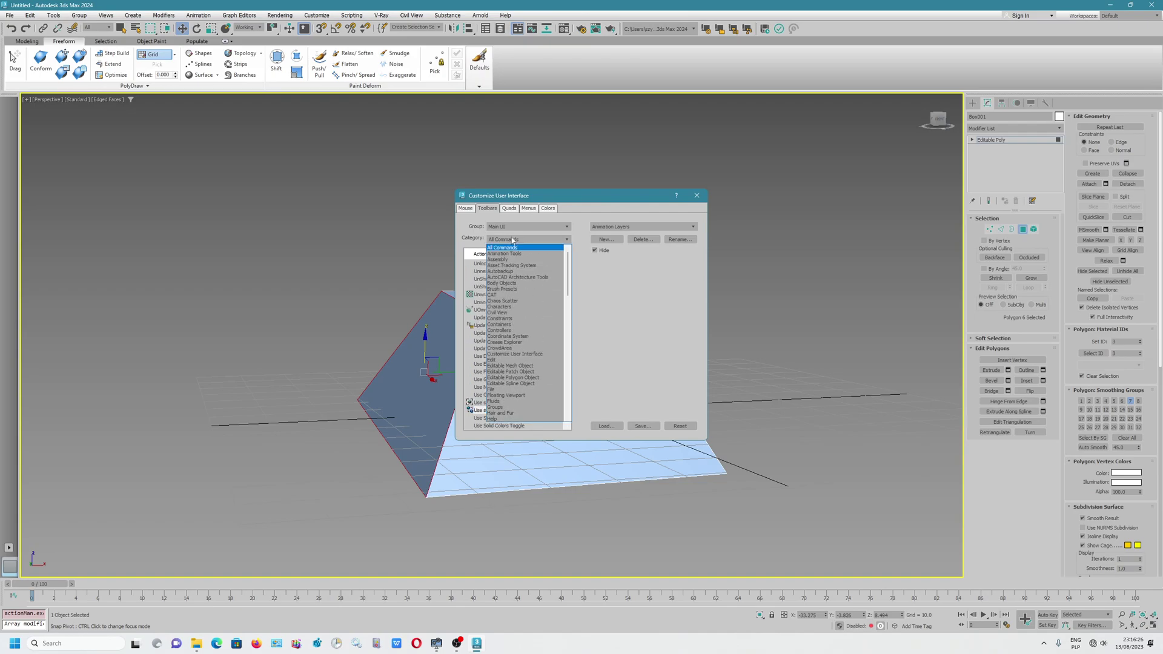
left_click(514, 239)
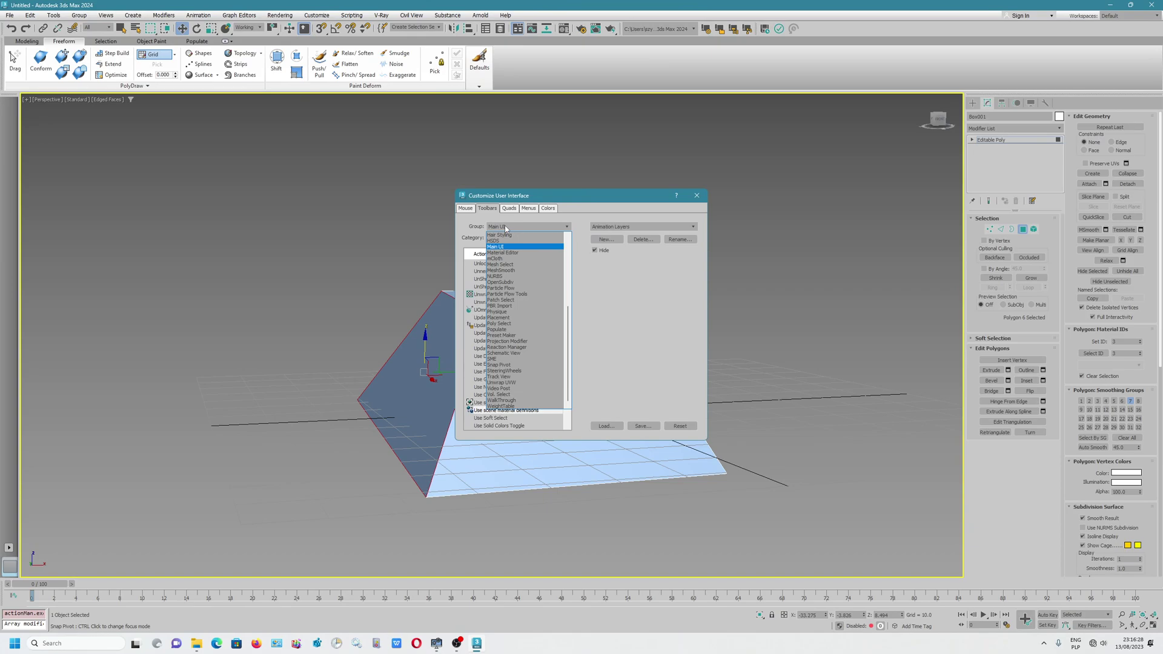
scroll(546, 273, "up", 4)
scroll(563, 259, "up", 3)
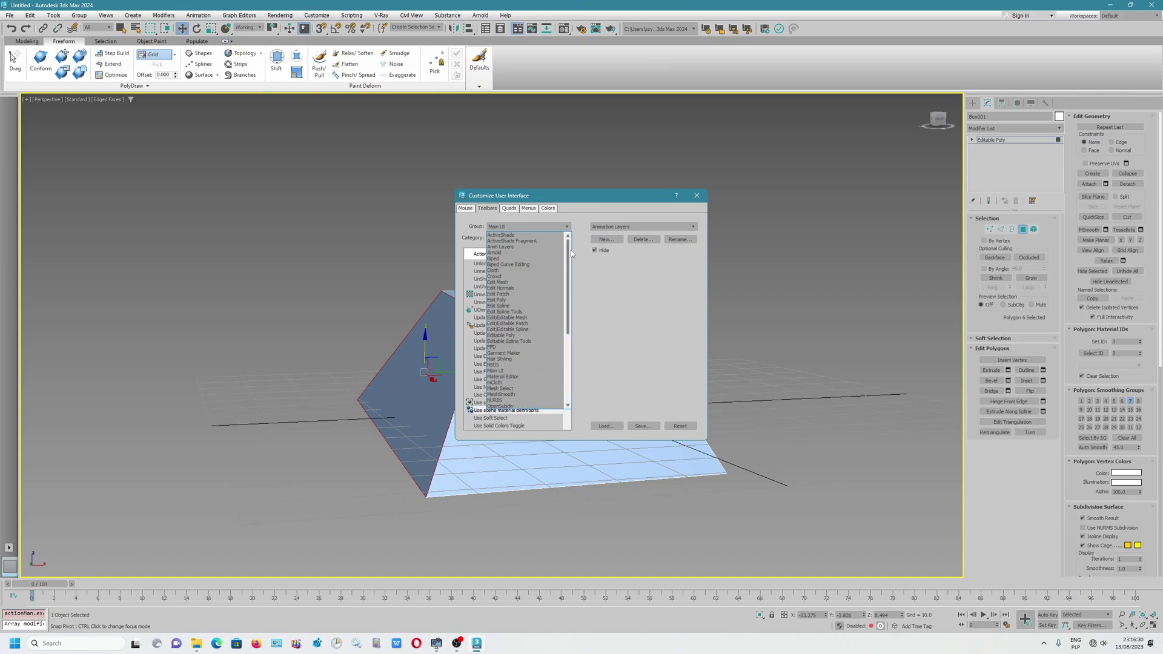
left_click_drag(571, 254, 574, 325)
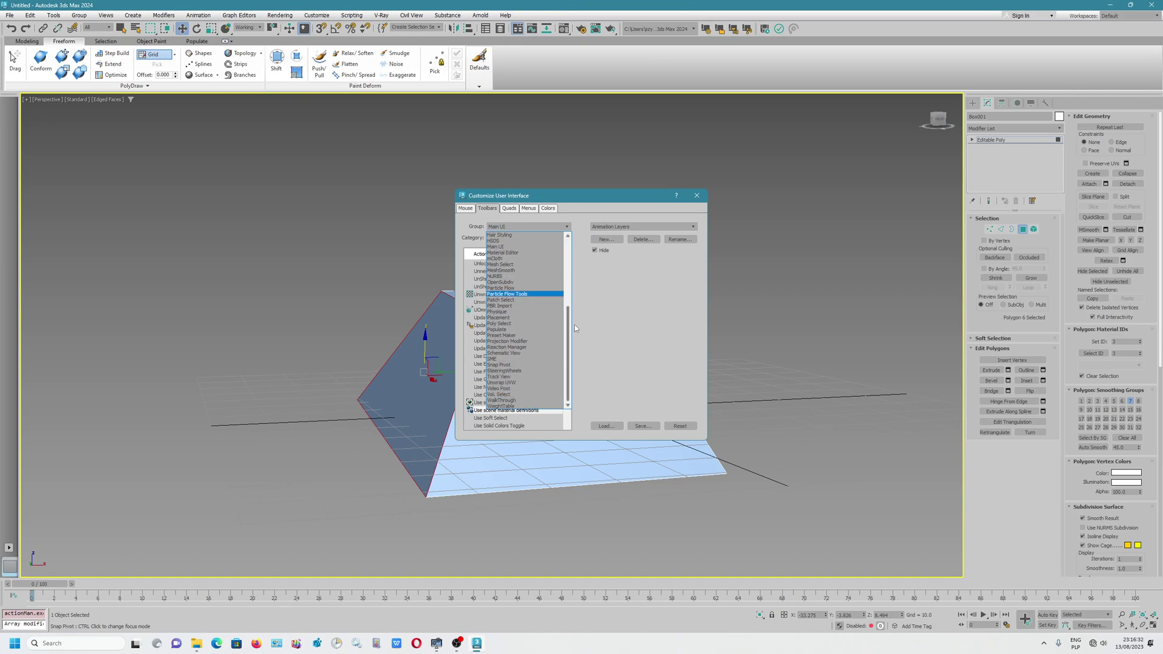
left_click(584, 293)
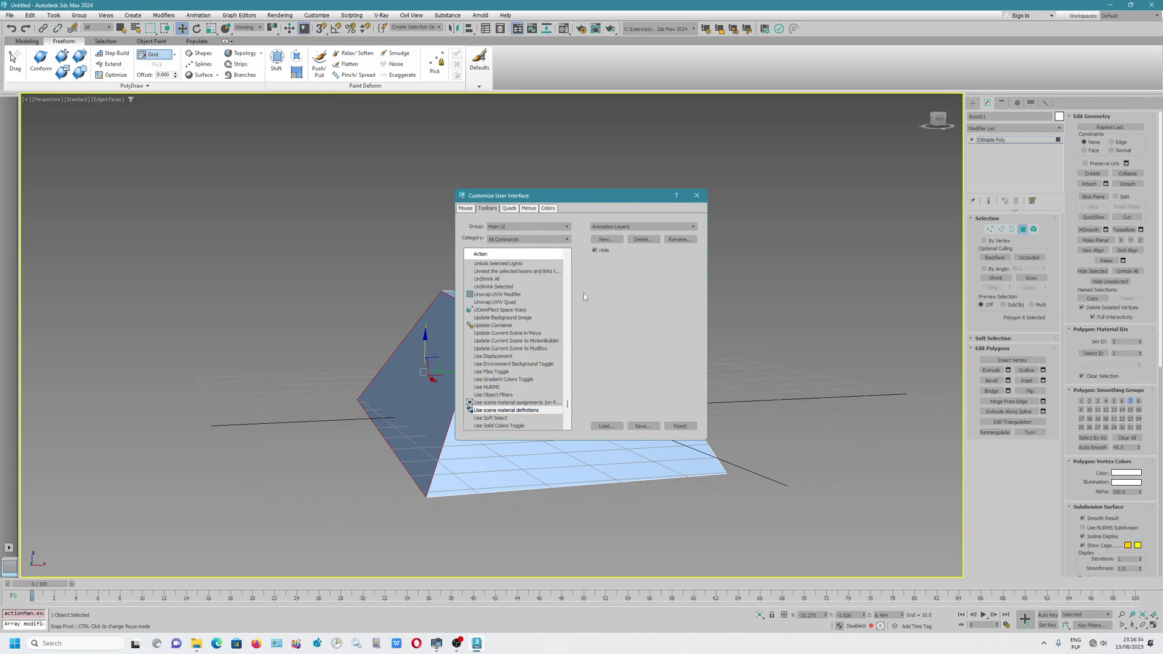
left_click(520, 240)
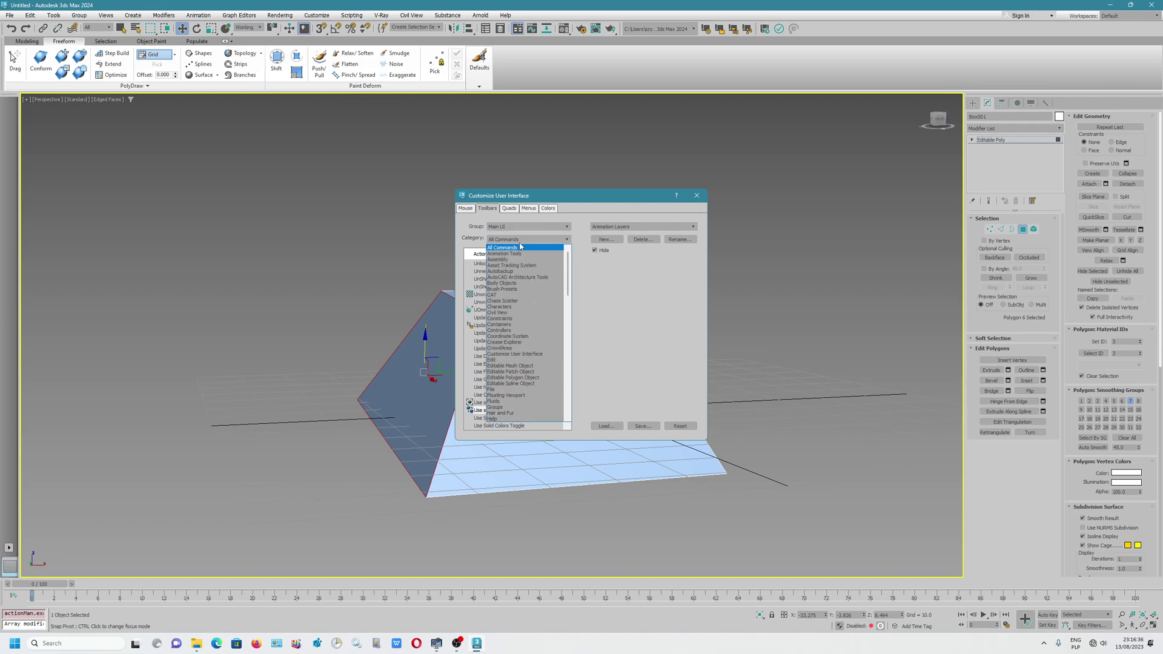
Set Category to Coordinate System and browse its Grid, Screen and Parent commands.
left_click(523, 337)
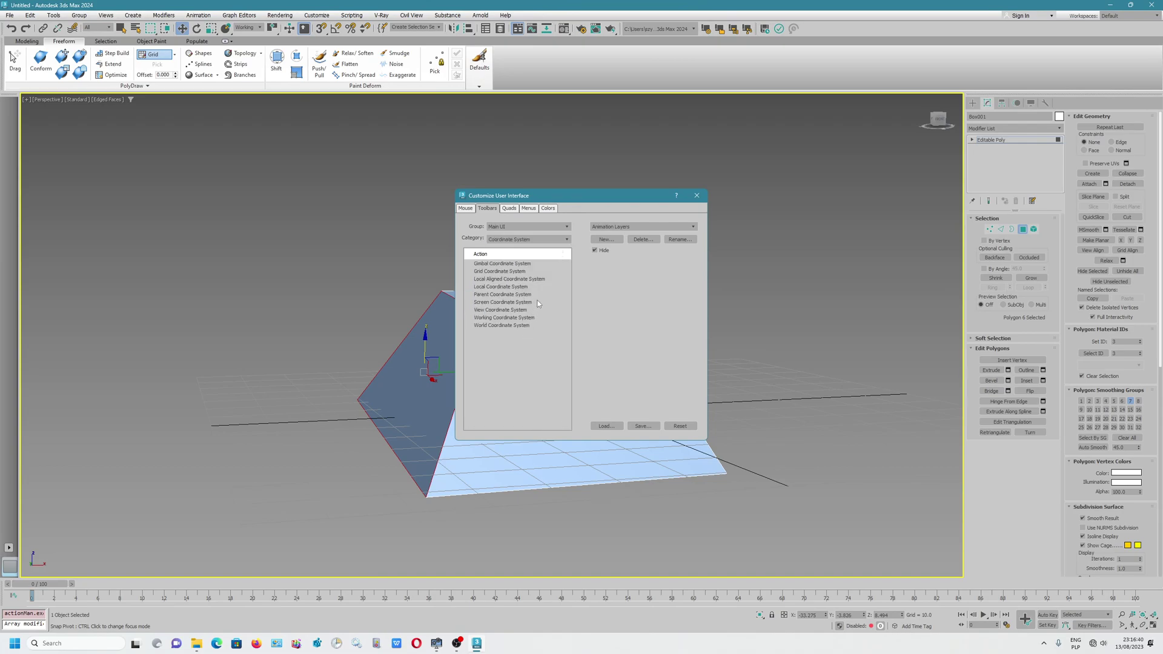
left_click(565, 240)
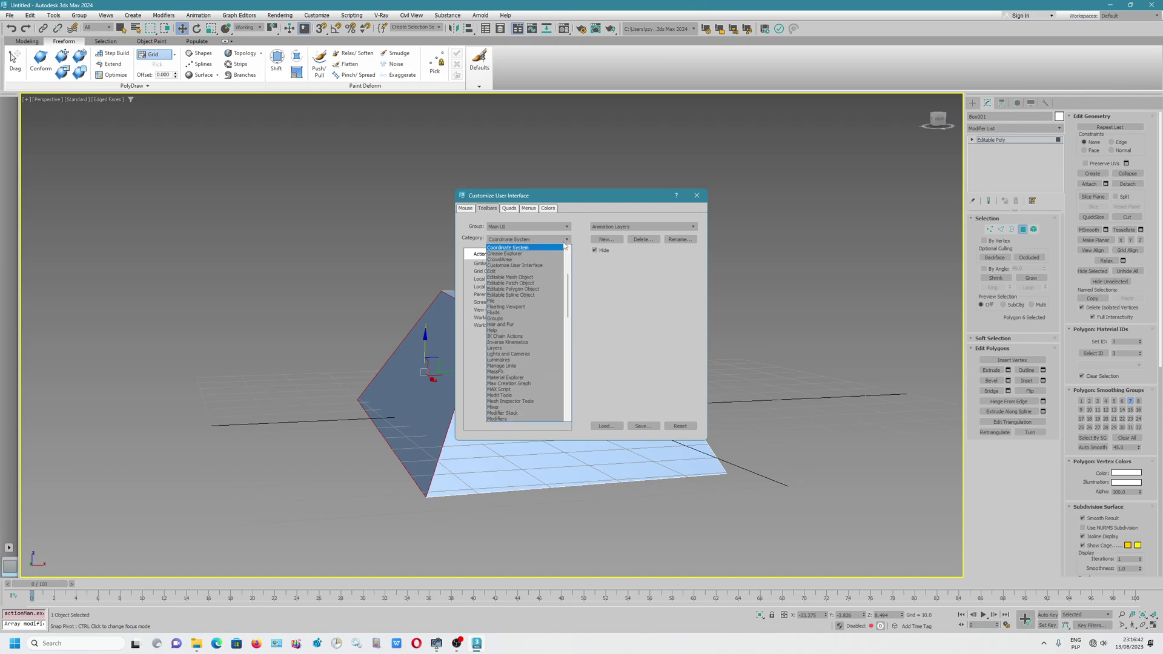
mouse_move(567, 282)
left_click_drag(564, 286, 551, 386)
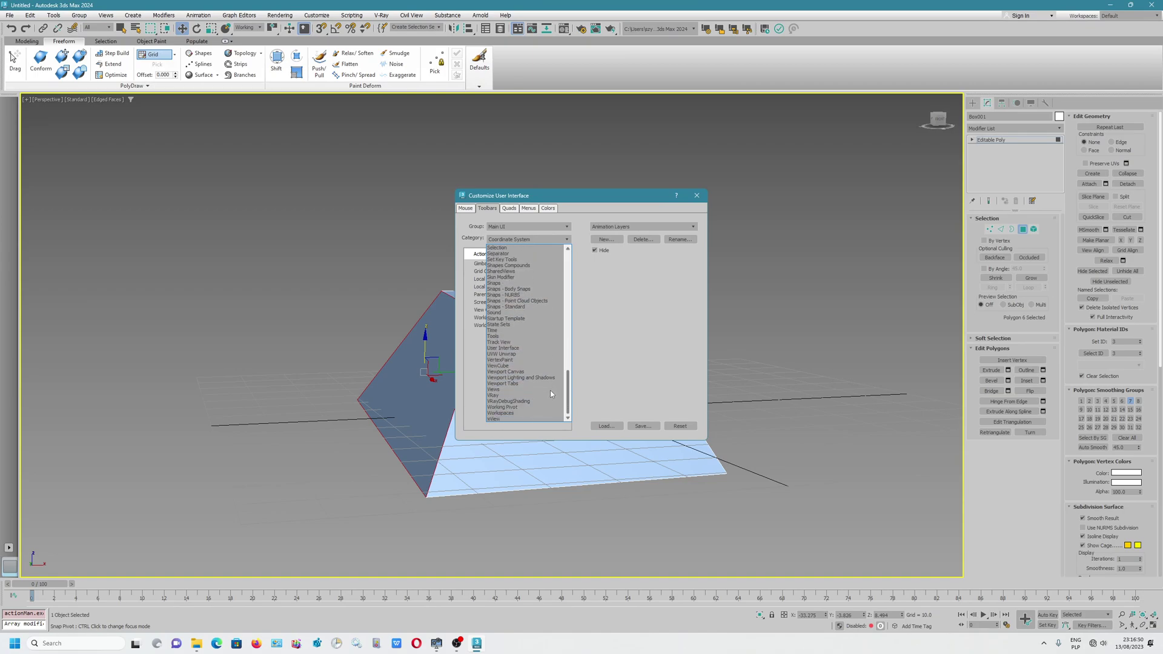
left_click(609, 320)
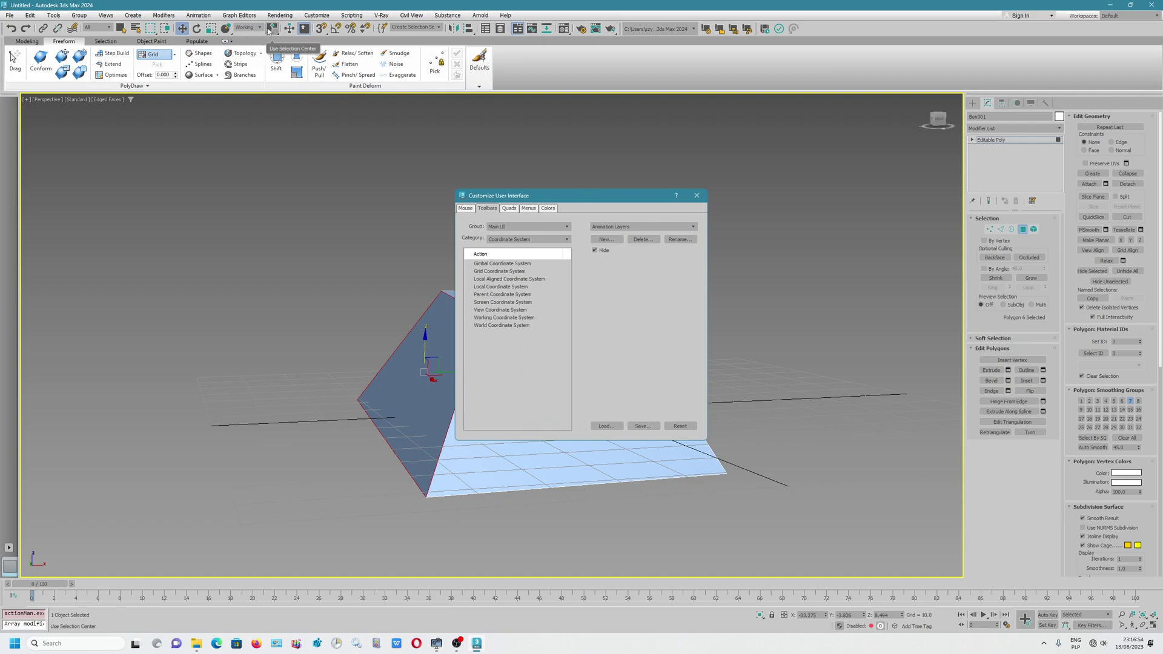
left_click(518, 272)
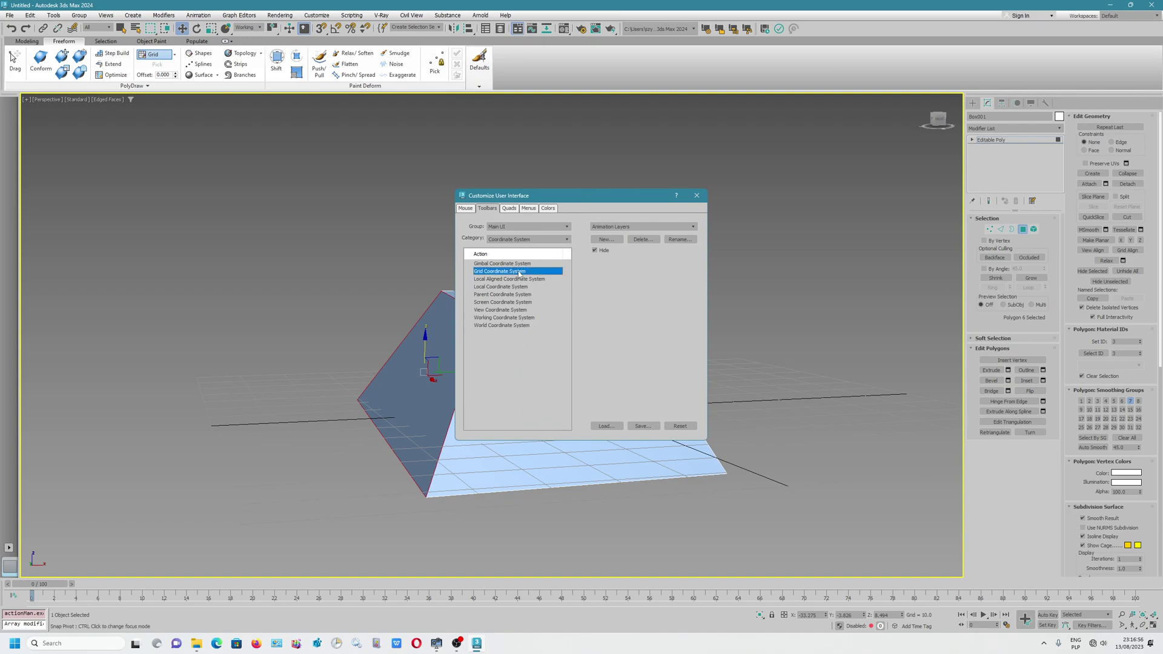
key("Down")
key("Down")
key("Down")
left_click(513, 237)
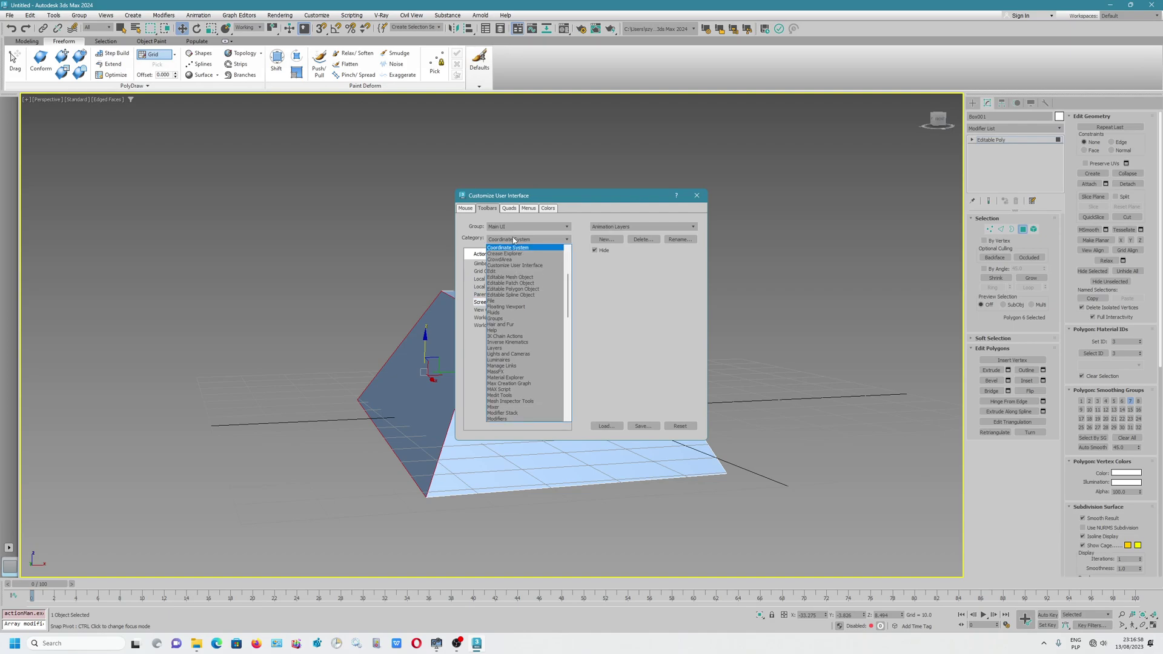
left_click(564, 254)
key("Up")
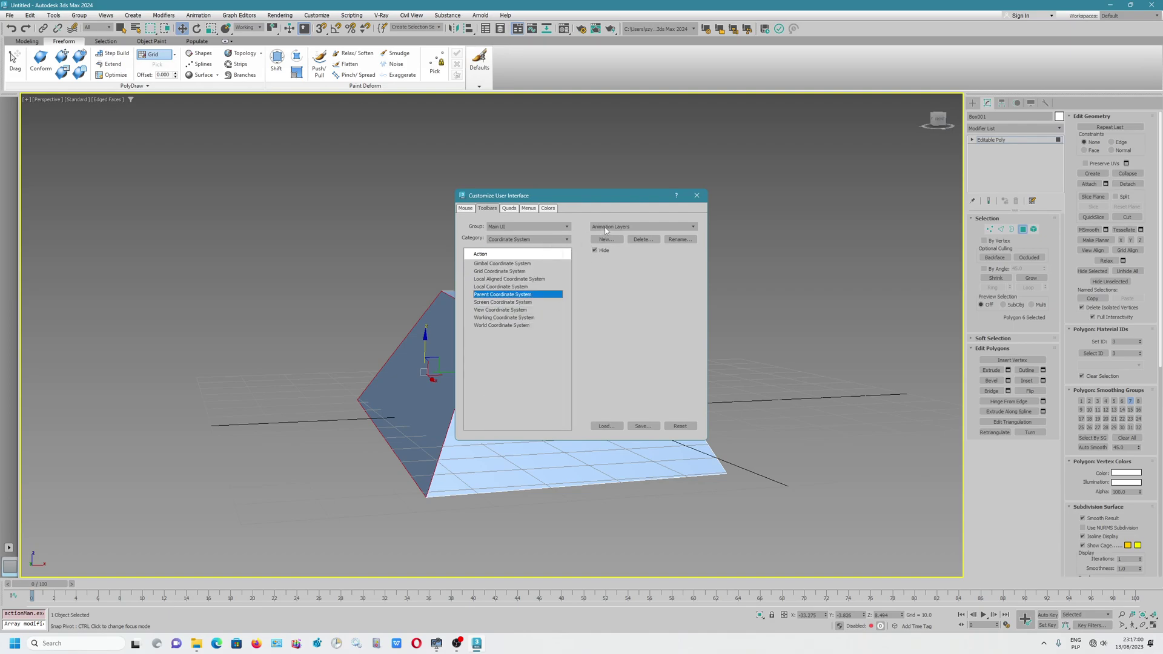
Choose the Axis Constraints toolbar from the toolbar list.
left_click(606, 227)
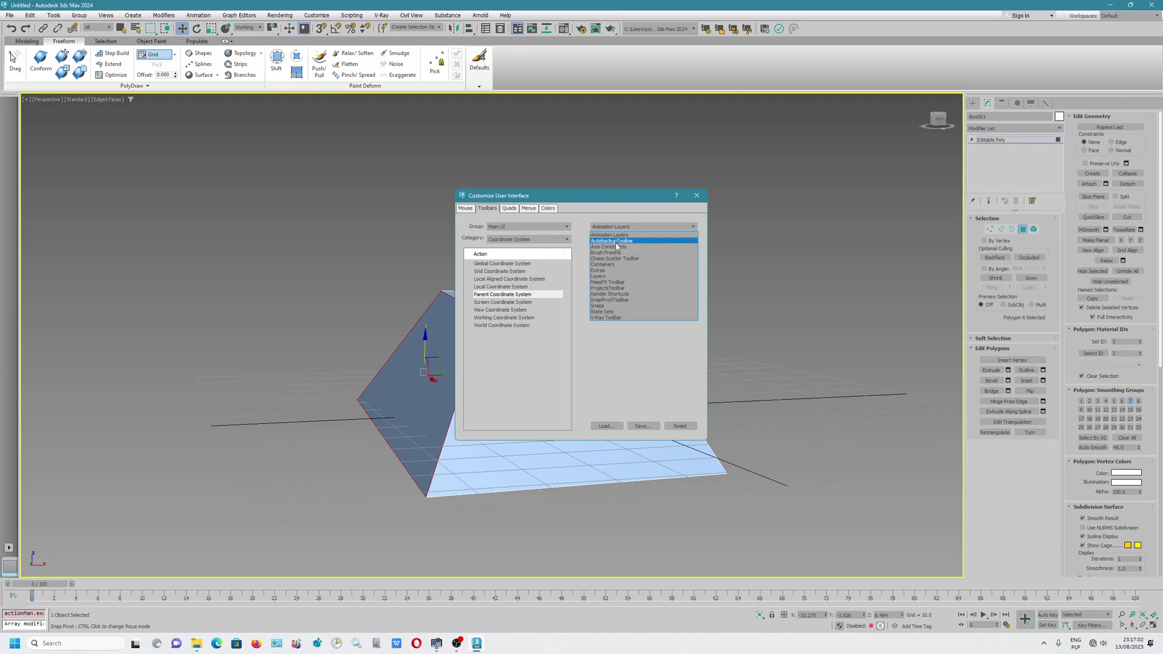
left_click(602, 247)
left_click(622, 228)
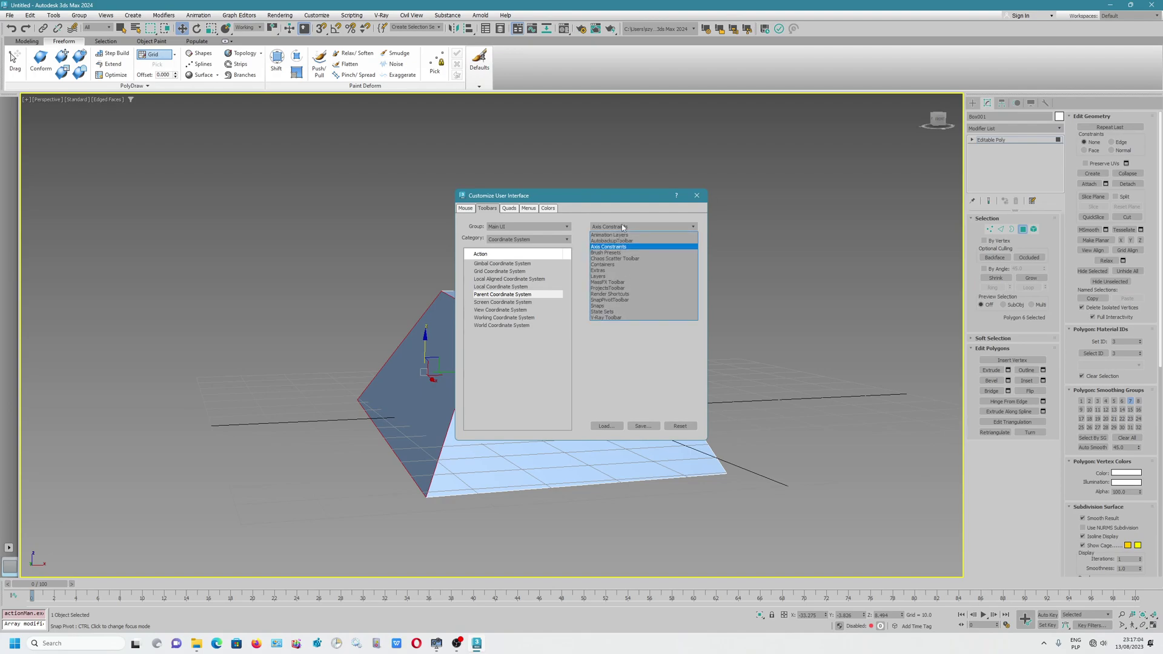
left_click(622, 224)
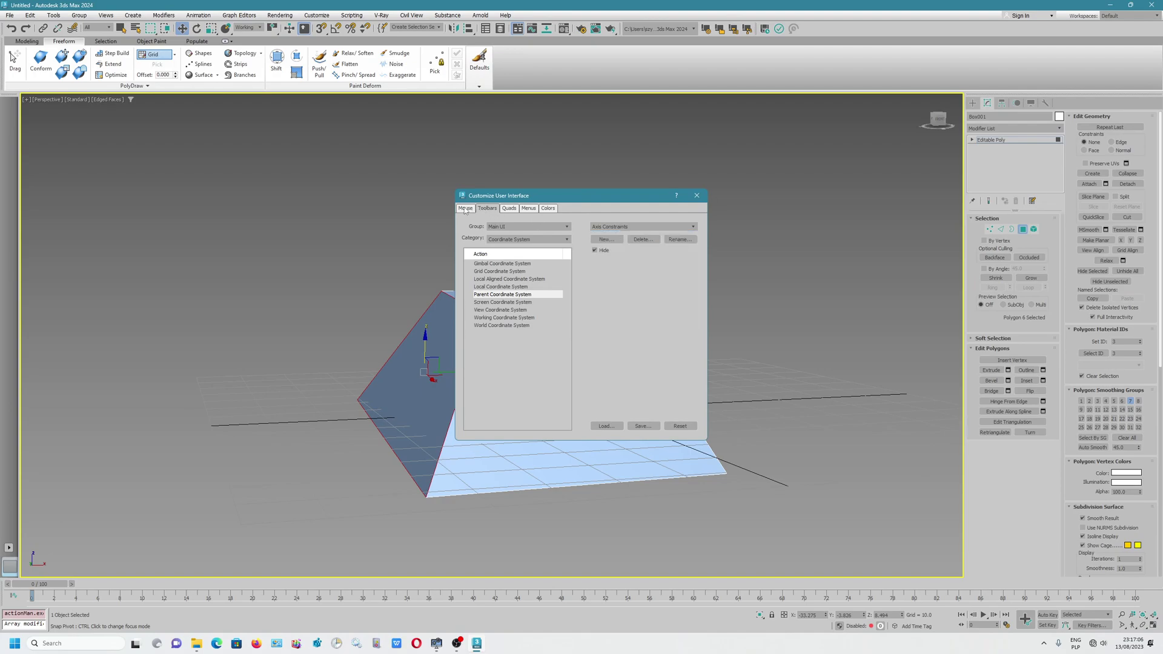
On the Quads tab, browse the action list and jump to commands beginning with U.
left_click(510, 208)
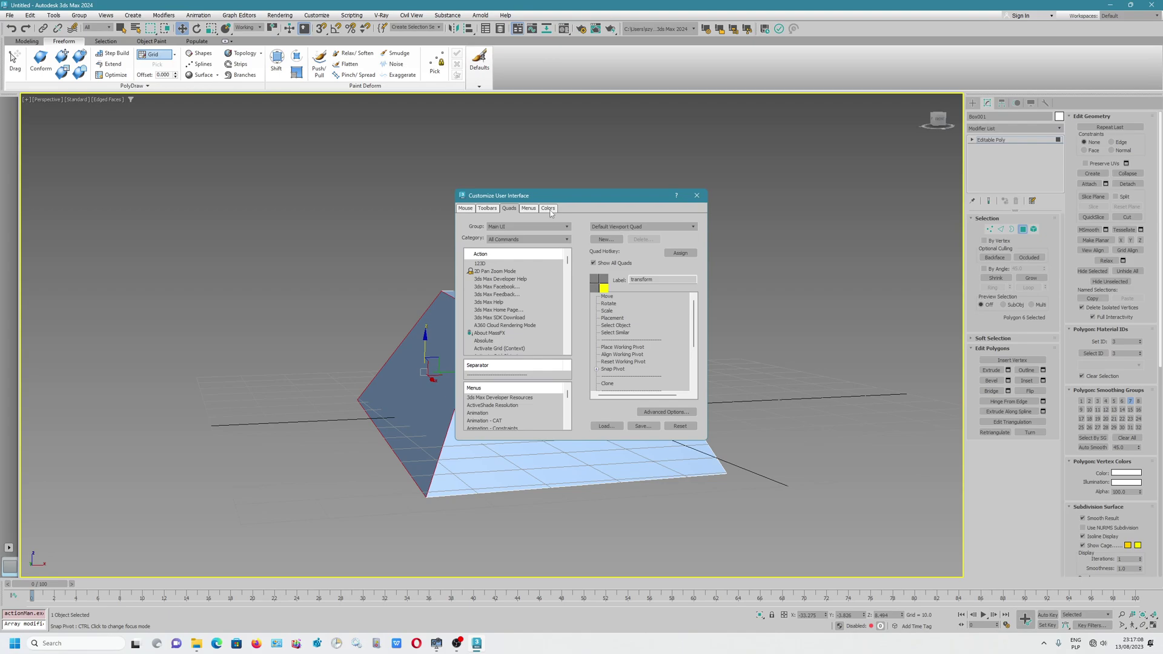
left_click(515, 279)
key("u")
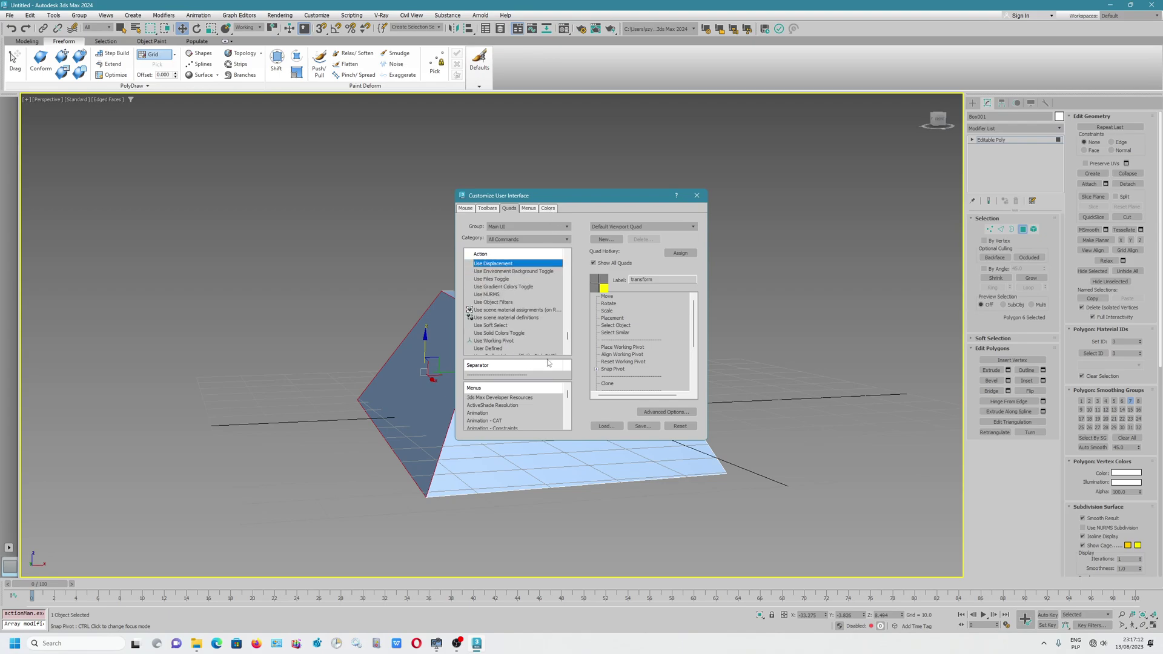
left_click_drag(568, 338, 569, 329)
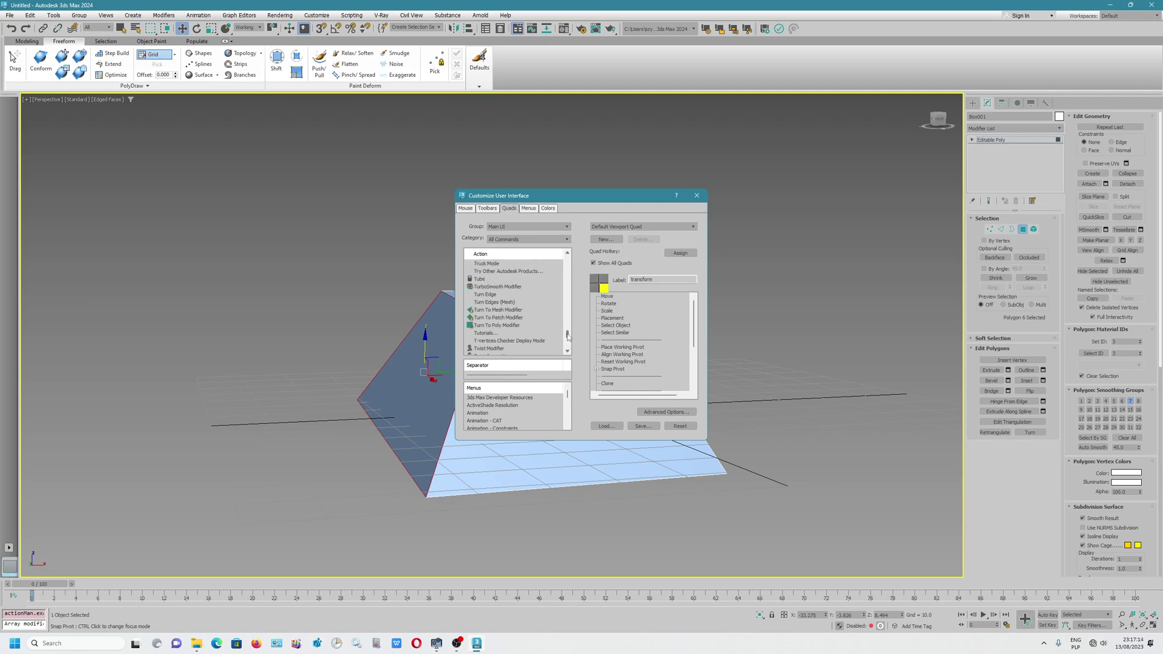
scroll(513, 329, "up", 4)
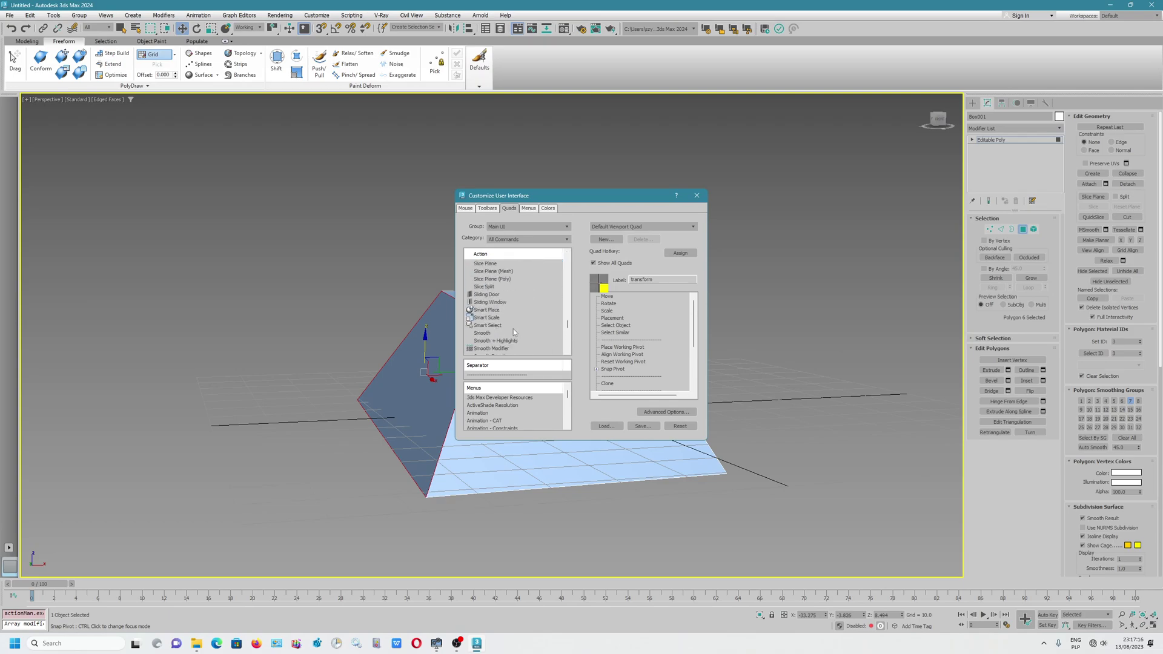
scroll(517, 329, "up", 3)
scroll(520, 331, "up", 3)
scroll(519, 330, "up", 2)
scroll(519, 331, "up", 3)
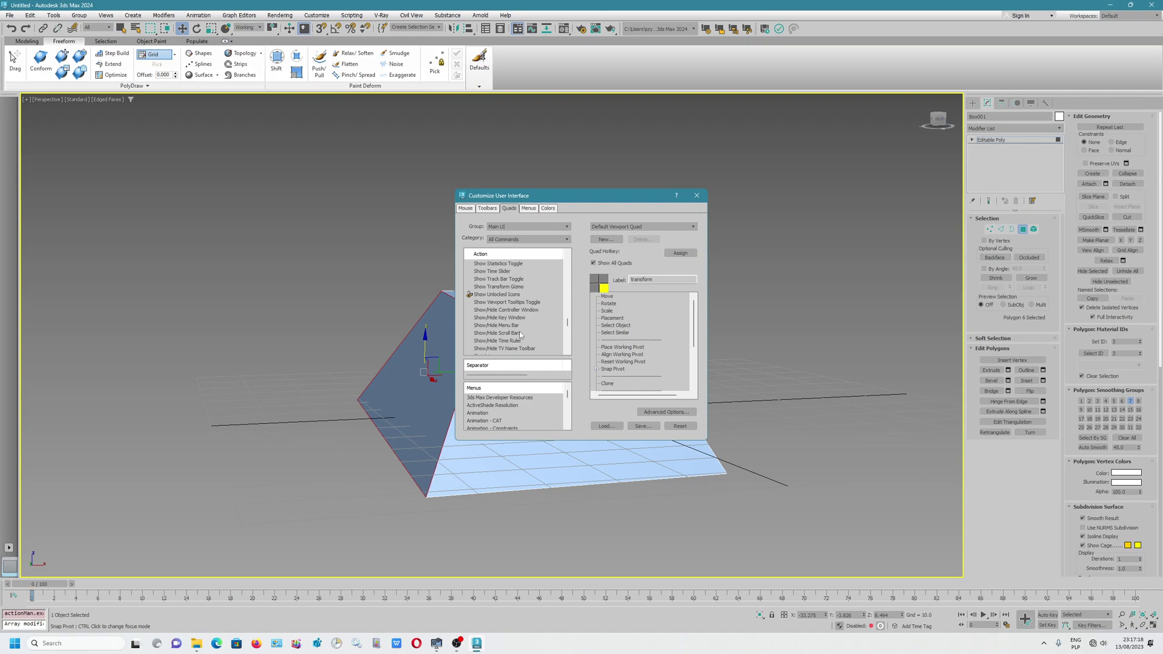
scroll(519, 331, "up", 3)
scroll(519, 331, "up", 3)
scroll(519, 331, "up", 2)
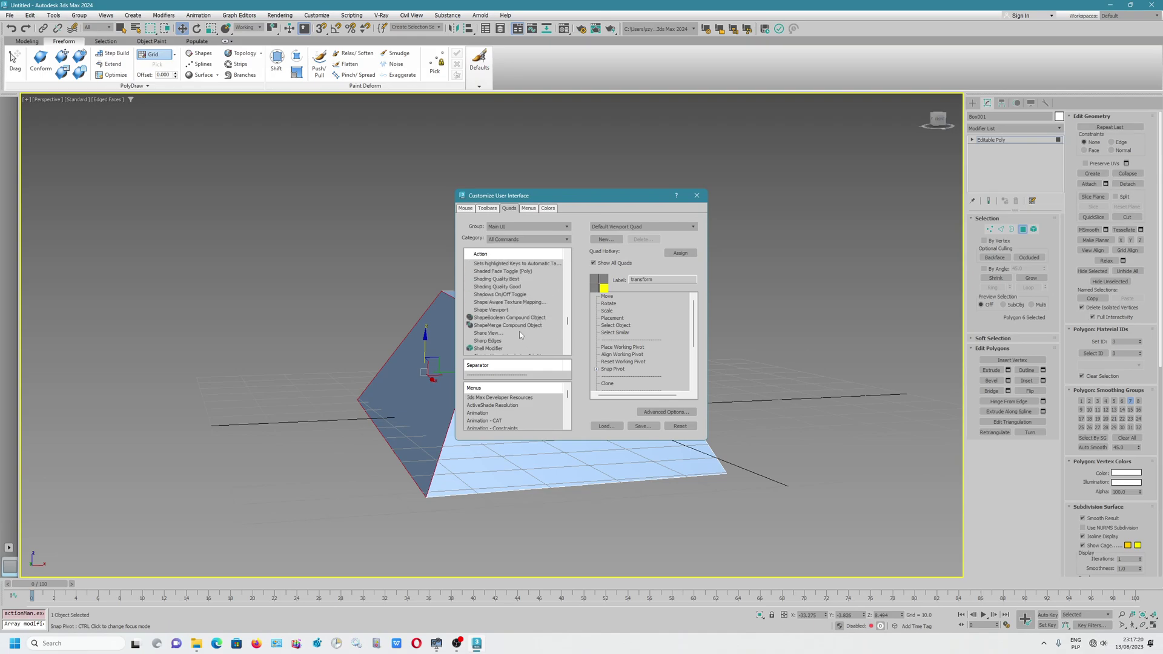
scroll(564, 320, "up", 3)
scroll(567, 323, "up", 2)
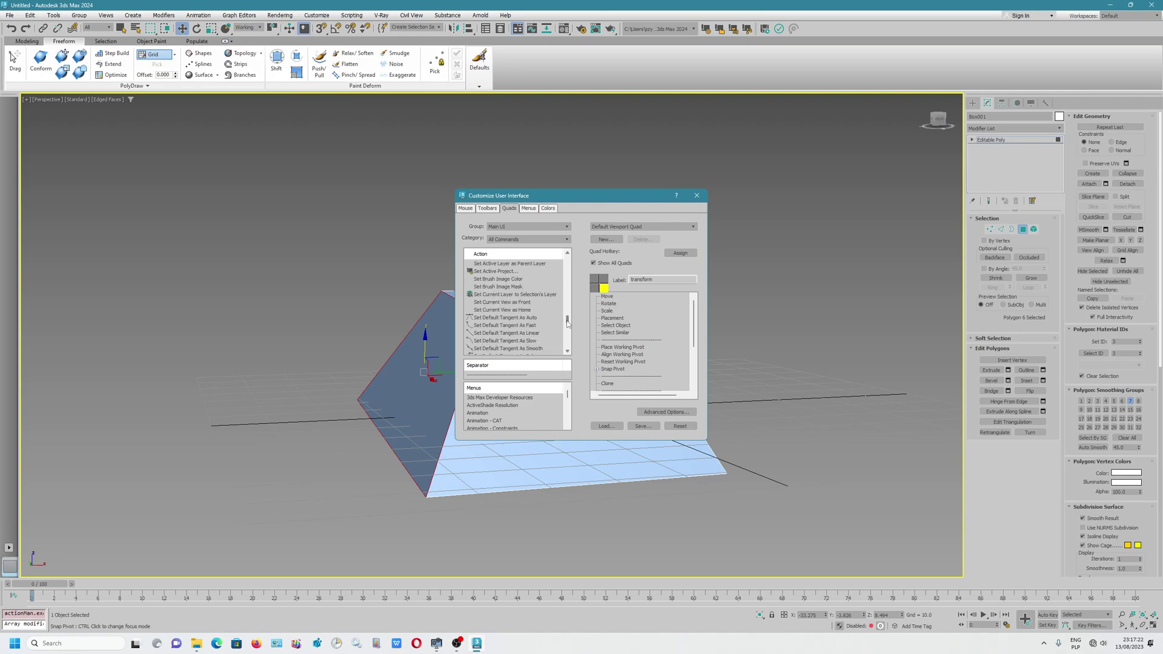
scroll(551, 327, "up", 2)
scroll(547, 329, "up", 2)
scroll(548, 329, "up", 1)
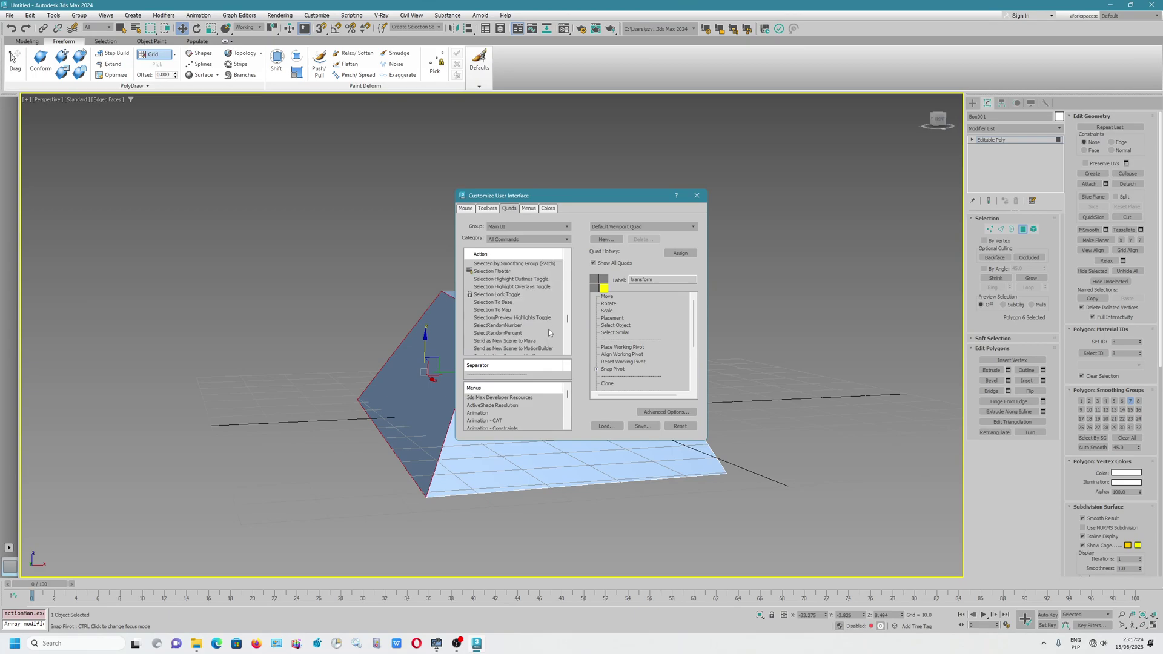
scroll(548, 331, "up", 2)
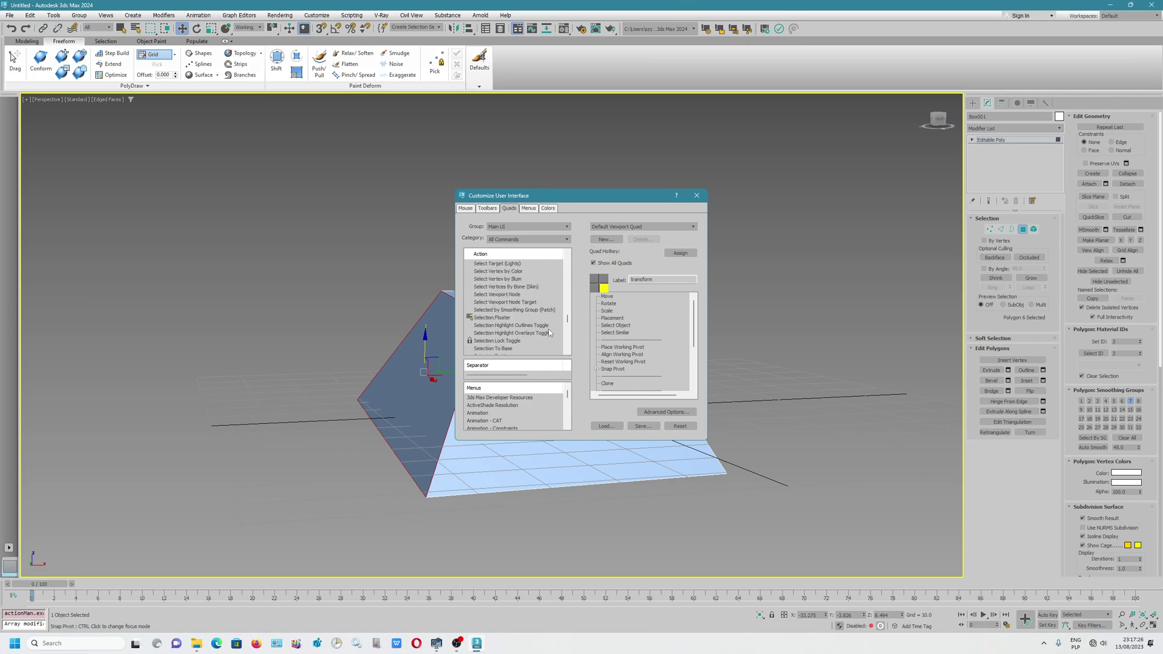
scroll(548, 332, "down", 1)
scroll(548, 329, "down", 1)
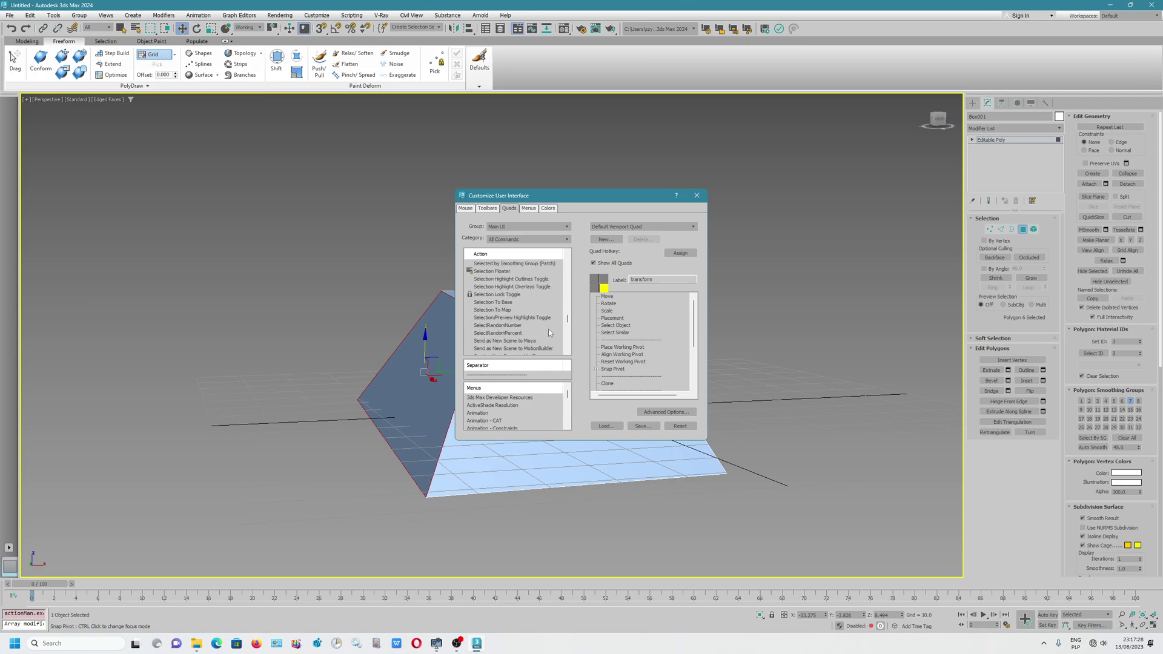
scroll(548, 330, "down", 2)
scroll(548, 330, "down", 1)
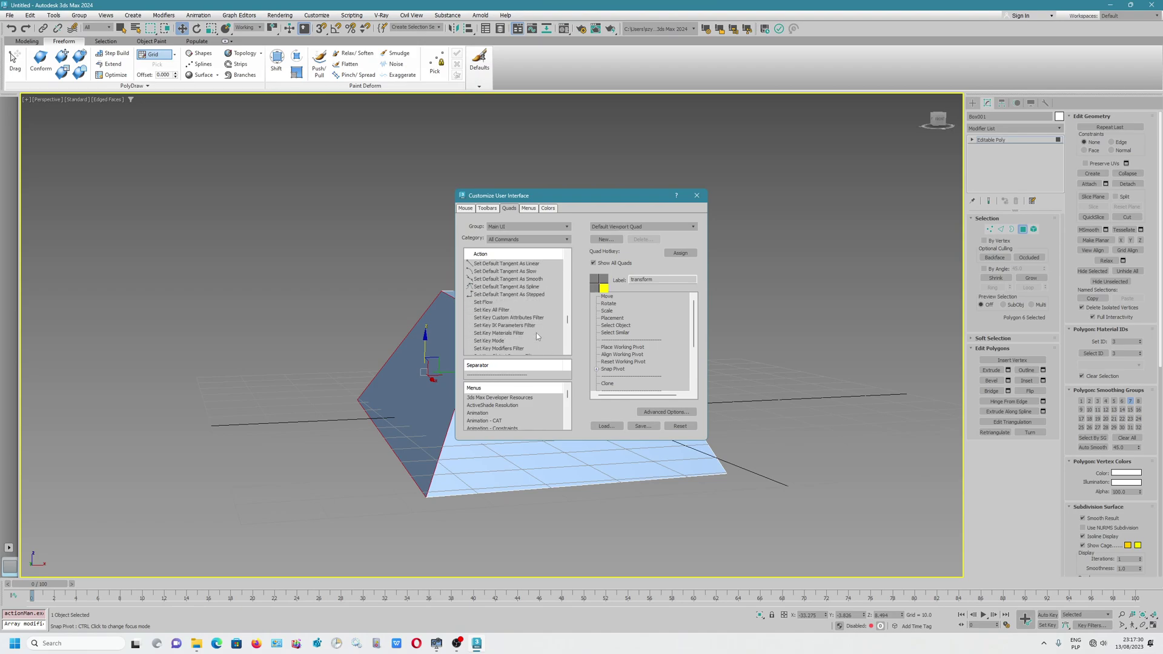
scroll(536, 334, "down", 1)
left_click_drag(567, 320, 568, 336)
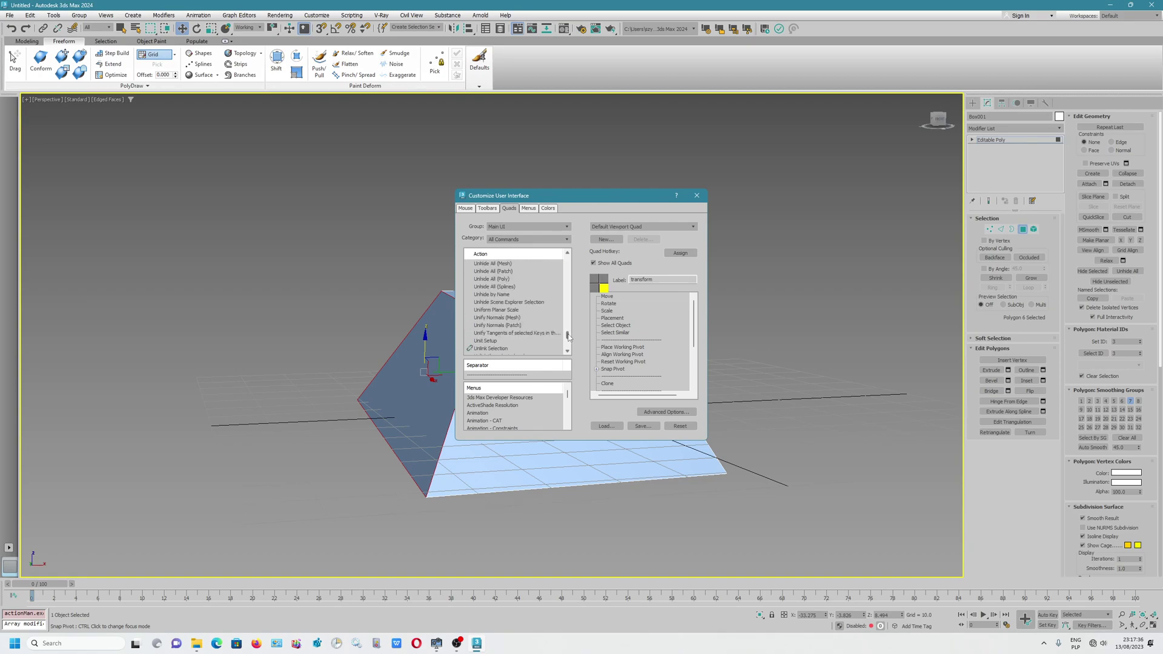
Select Use Displacement and set the command category to All Commands.
left_click(541, 325)
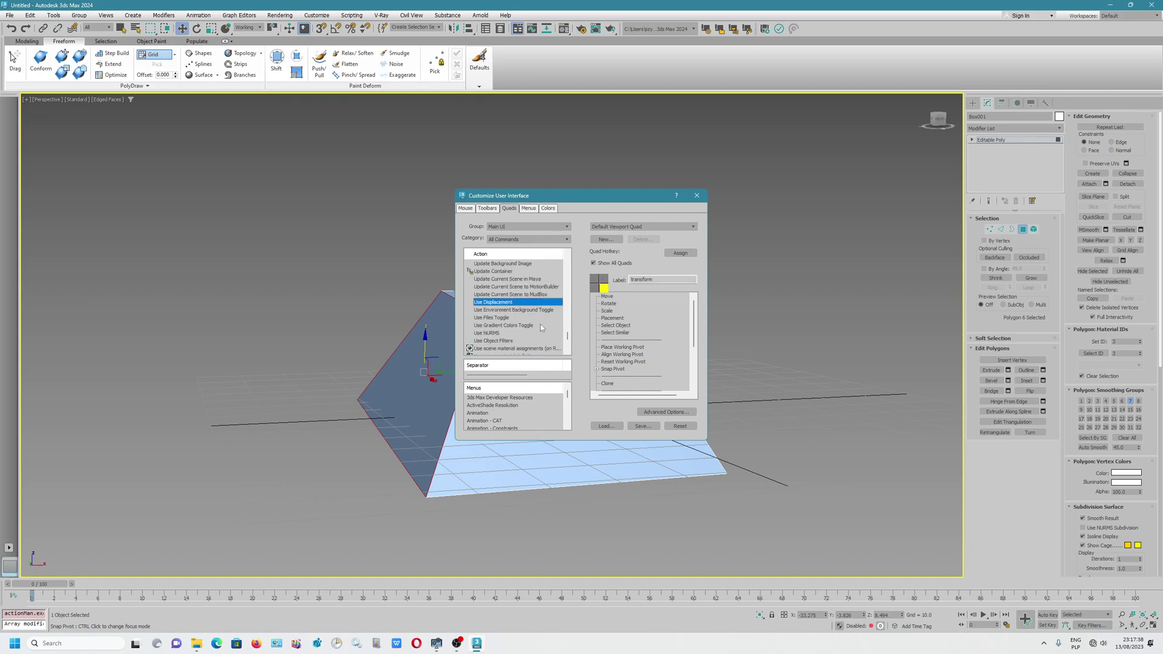
scroll(541, 324, "up", 1)
scroll(540, 324, "up", 1)
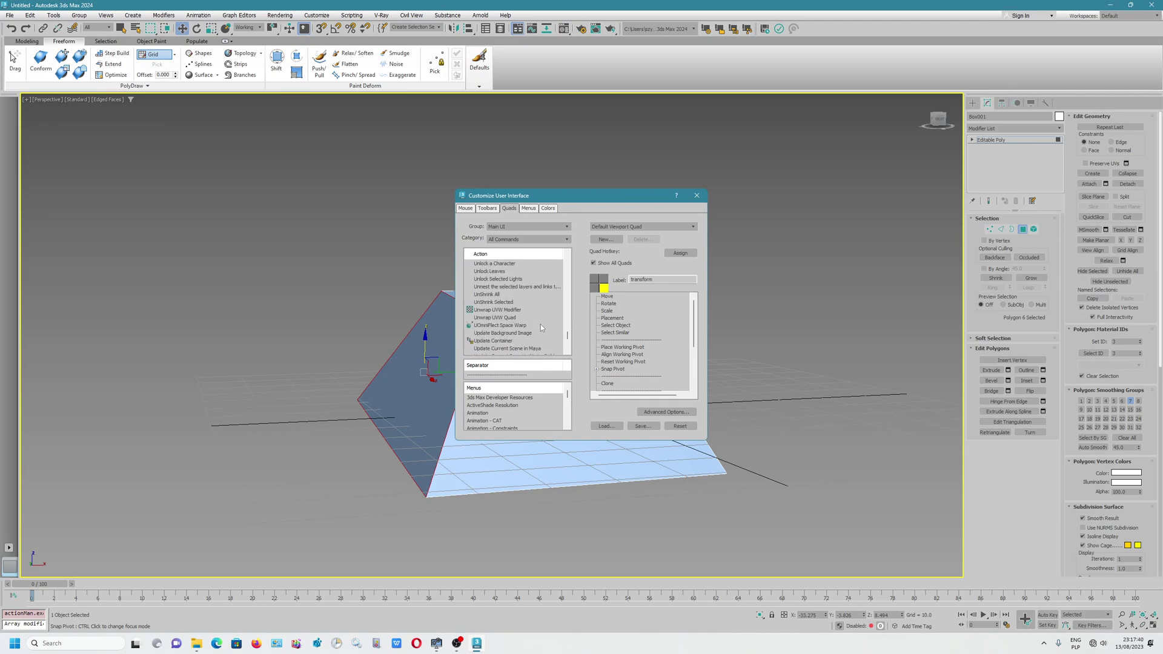
left_click(524, 240)
Flip through the Toolbars, Mouse and Menus customisation tabs, ending on Toolbars.
left_click(487, 208)
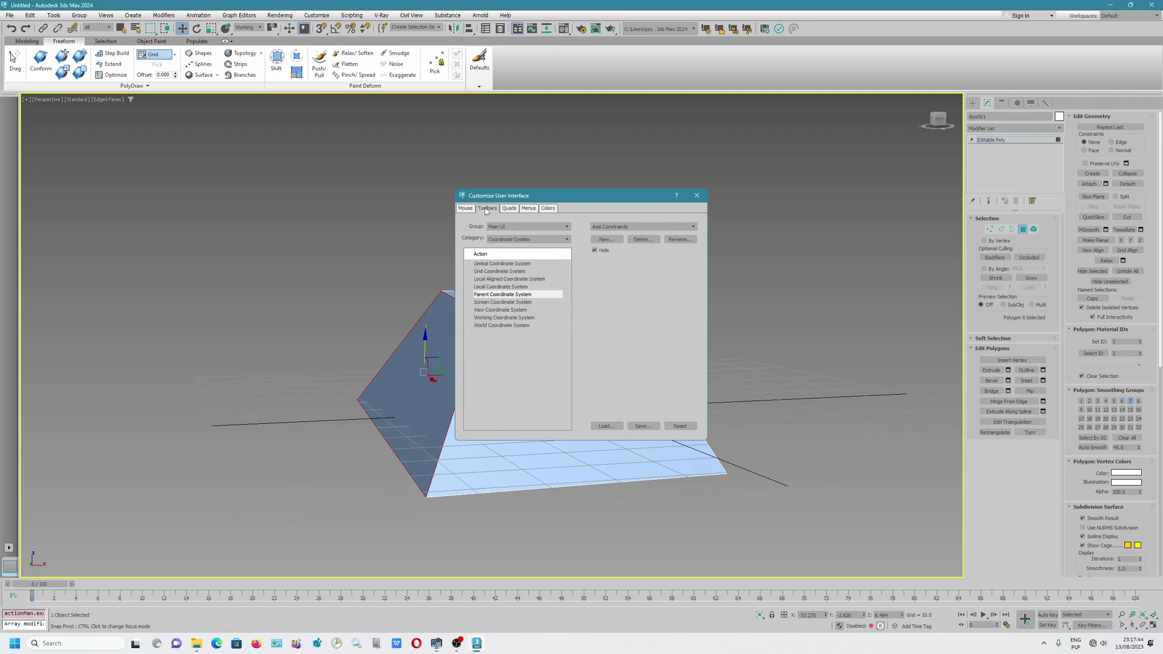
left_click(464, 208)
left_click(530, 209)
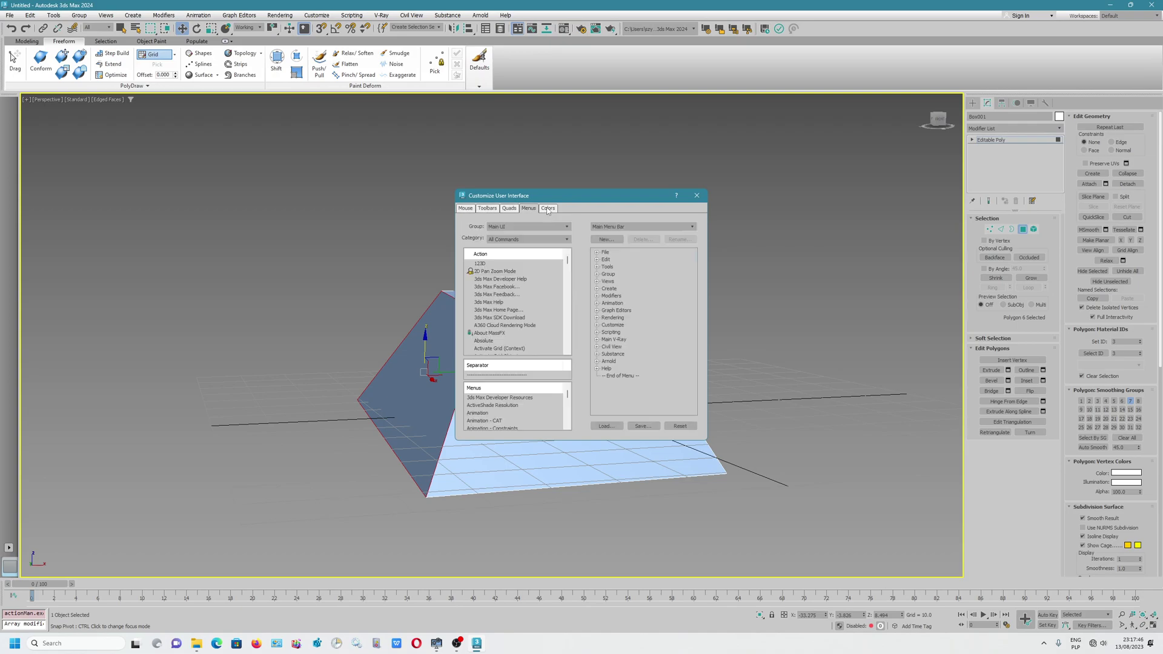
left_click(529, 208)
left_click(508, 208)
left_click(488, 207)
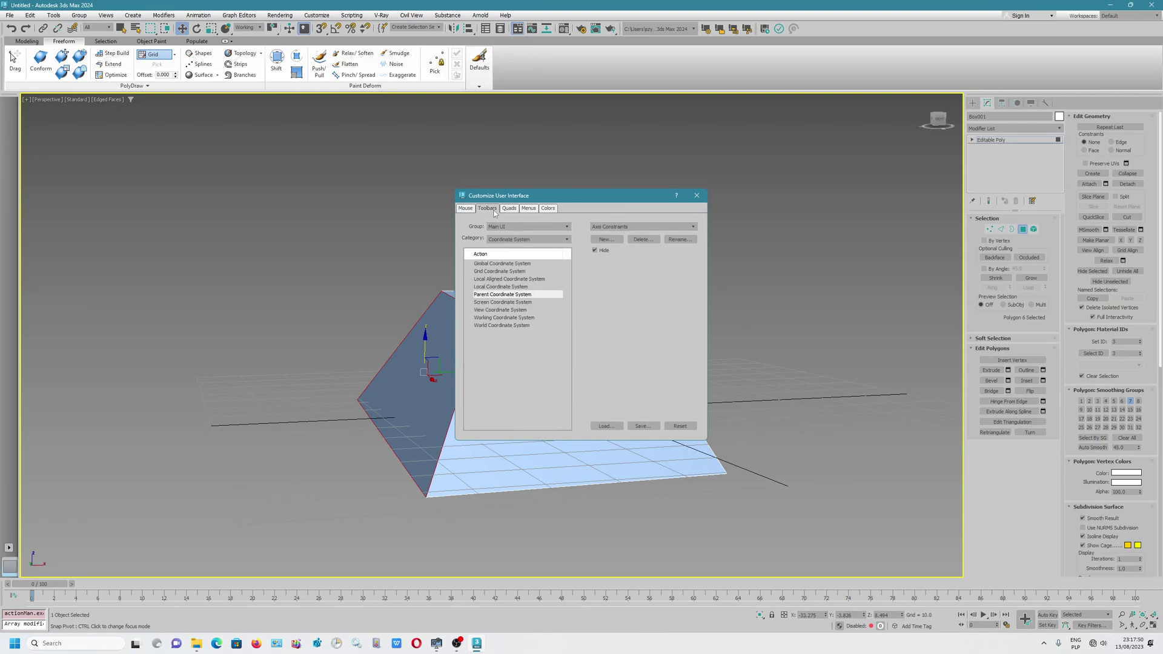
Show the Snap Pivot command group, then switch to Main UI and scroll its actions.
left_click(523, 226)
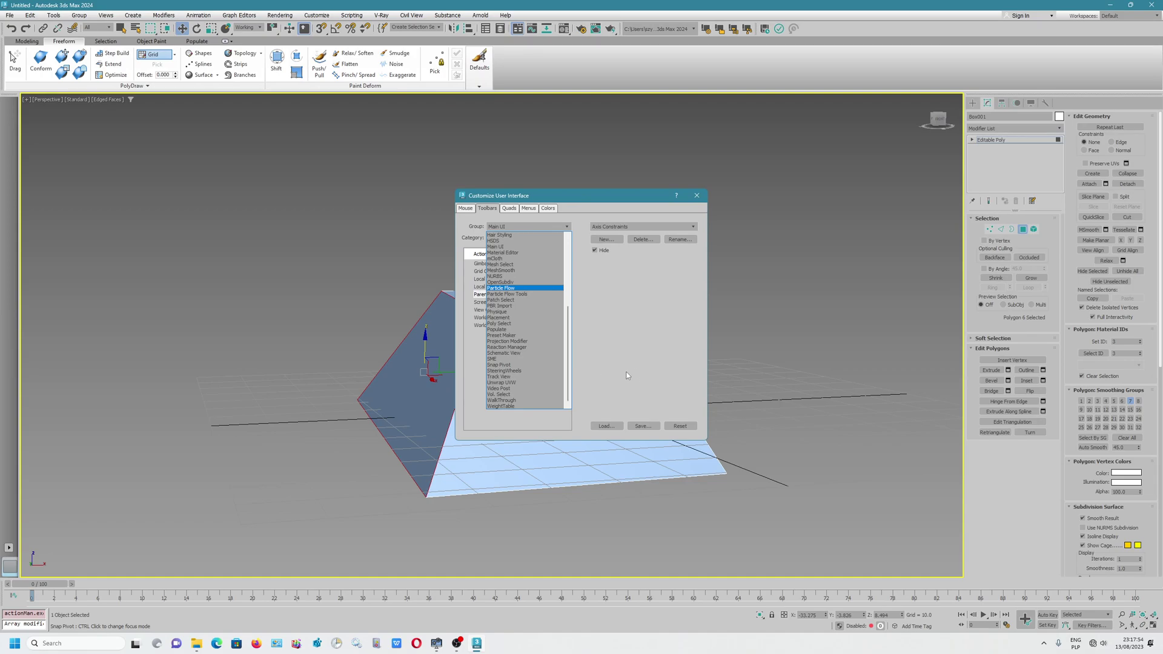
left_click(502, 364)
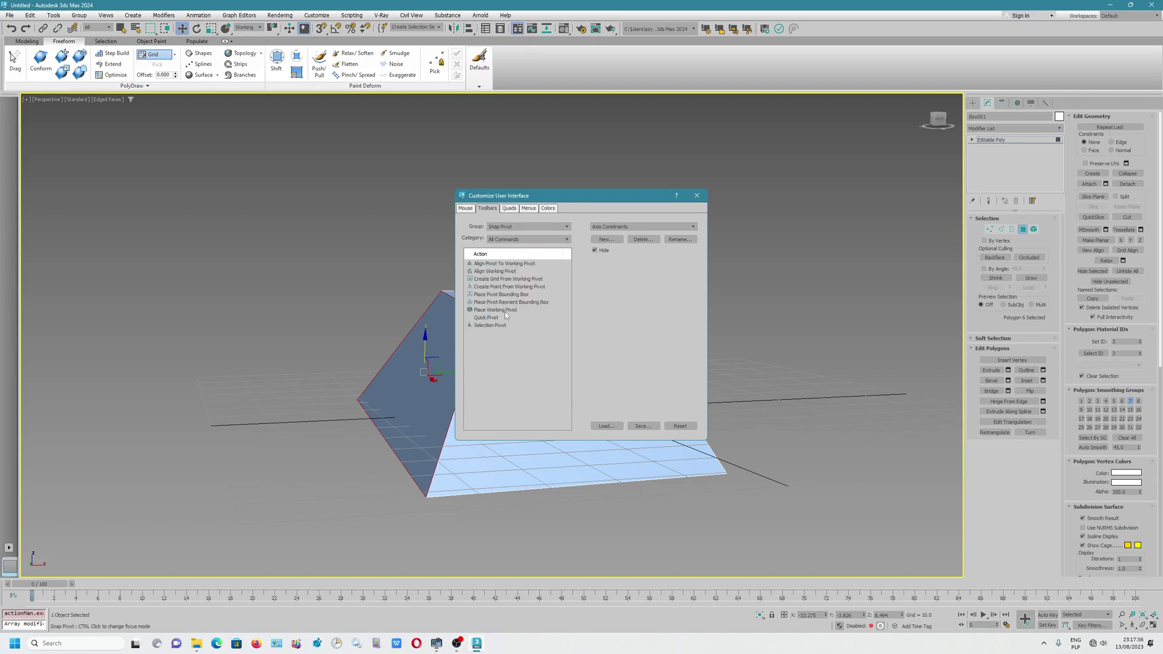
left_click(515, 227)
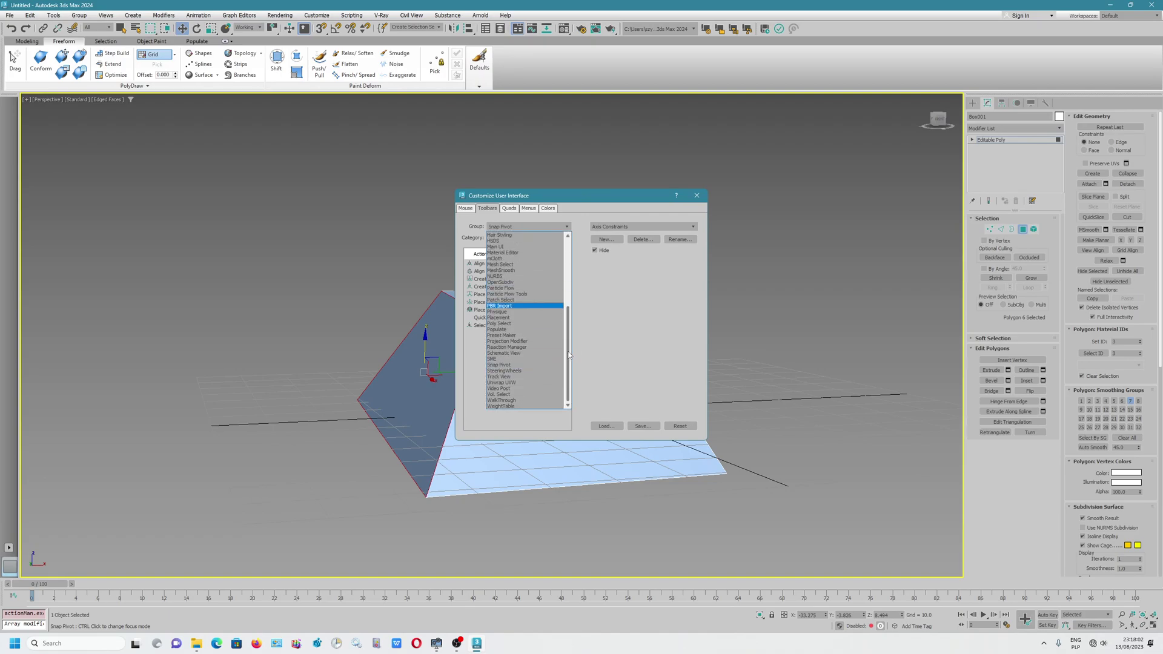
scroll(569, 342, "up", 1)
left_click_drag(569, 342, 571, 285)
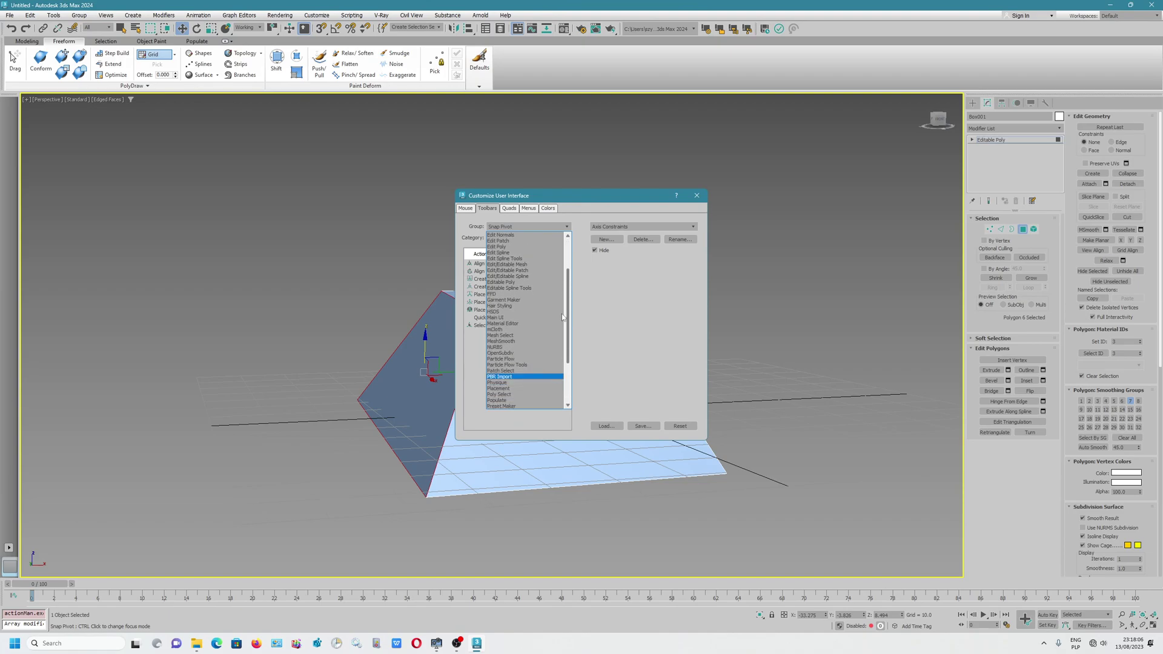
scroll(526, 375, "down", 3)
left_click(523, 311)
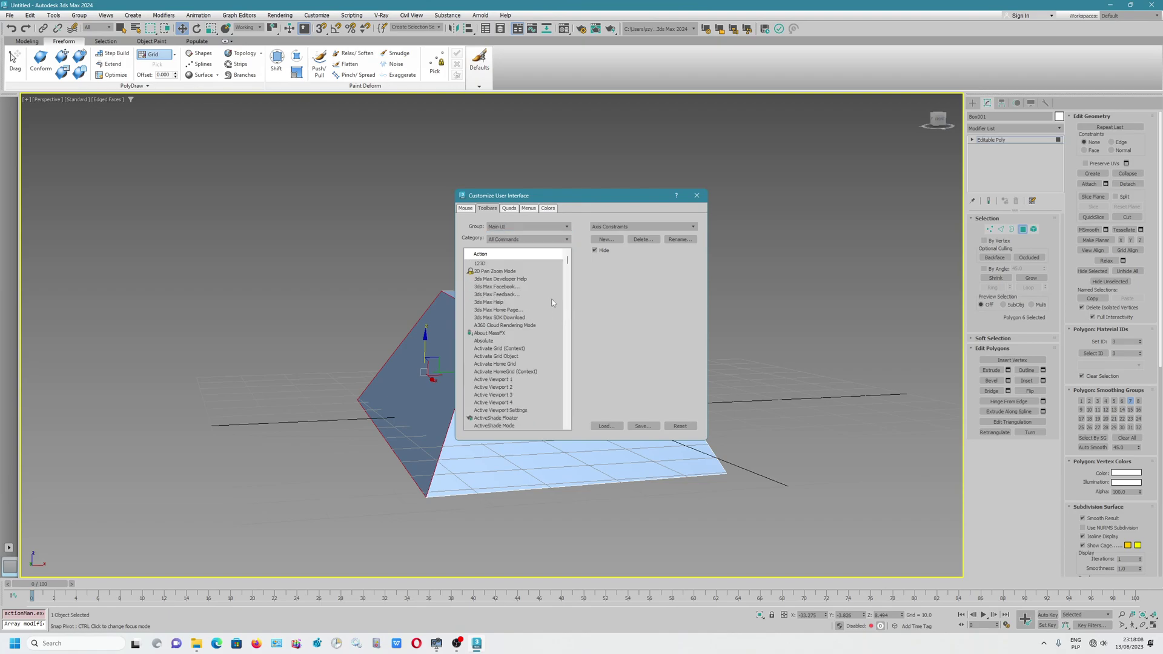
left_click_drag(569, 266, 568, 401)
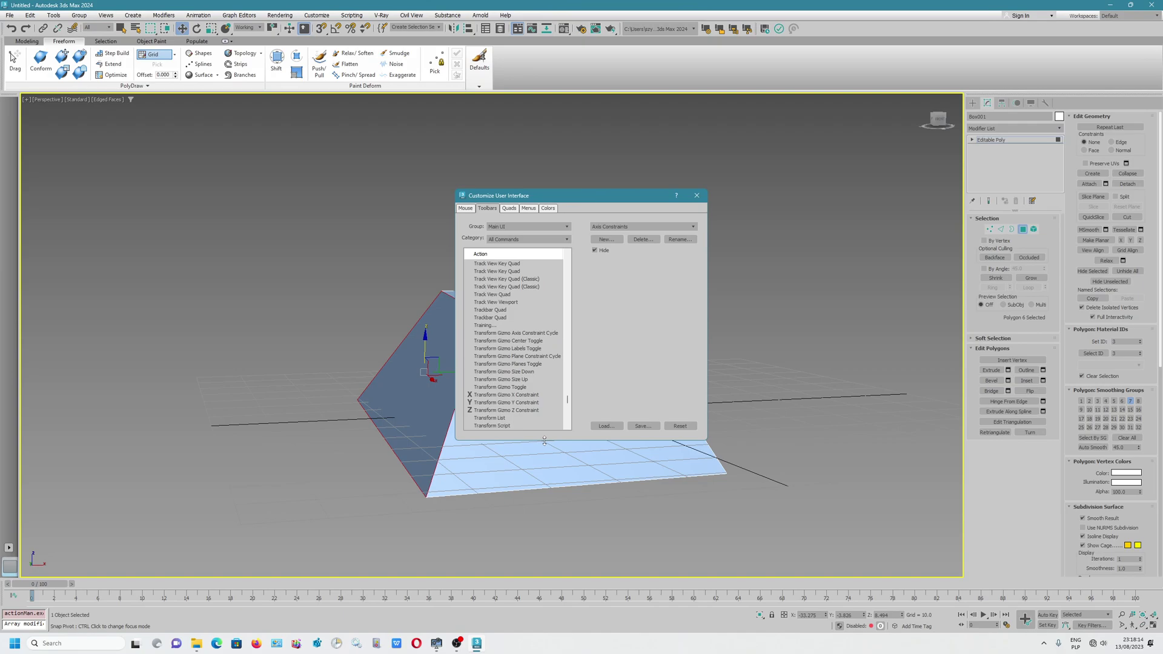
left_click_drag(568, 398, 568, 405)
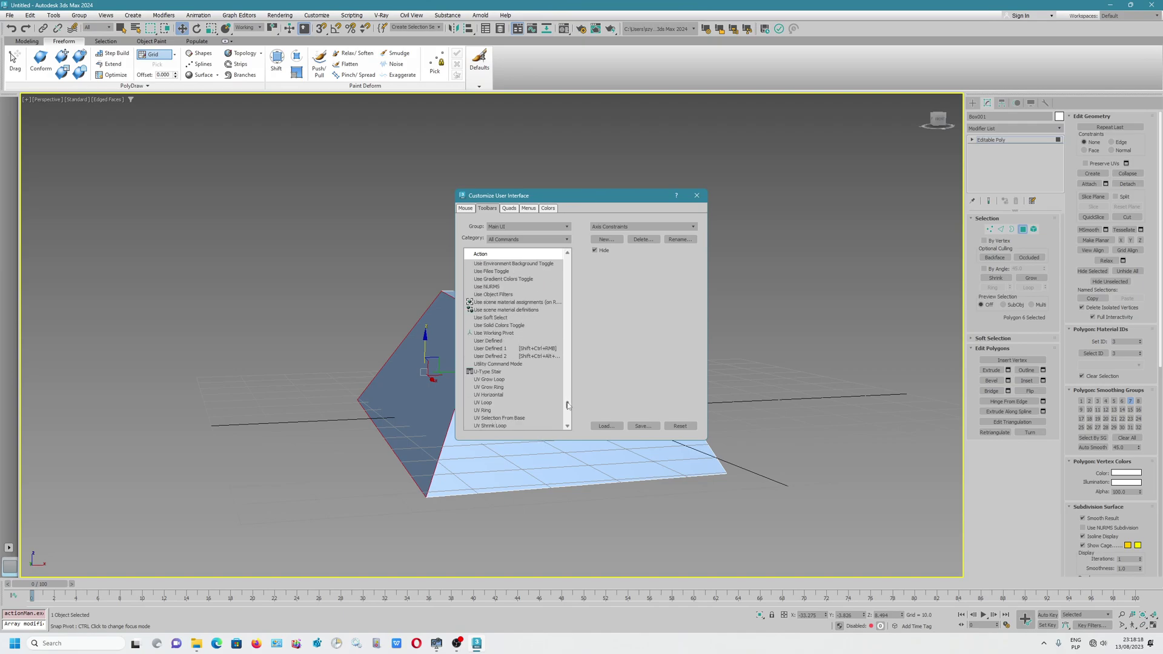
Close the Customize User Interface window and select the box's top polygon.
left_click(696, 196)
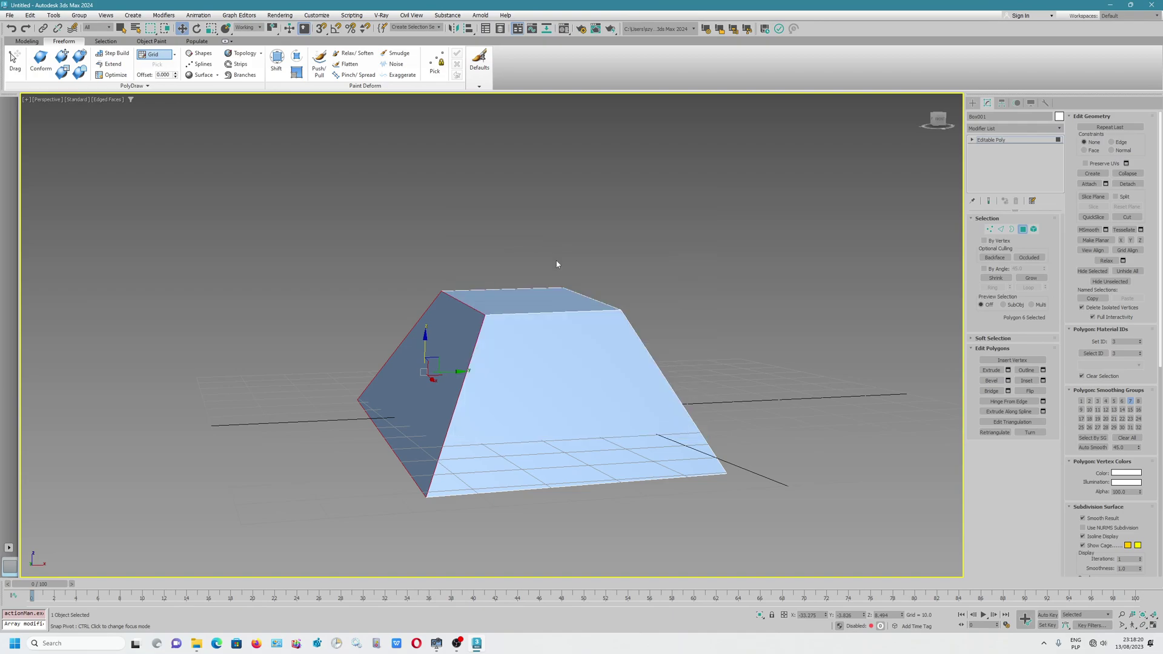
left_click(513, 345)
left_click(491, 298)
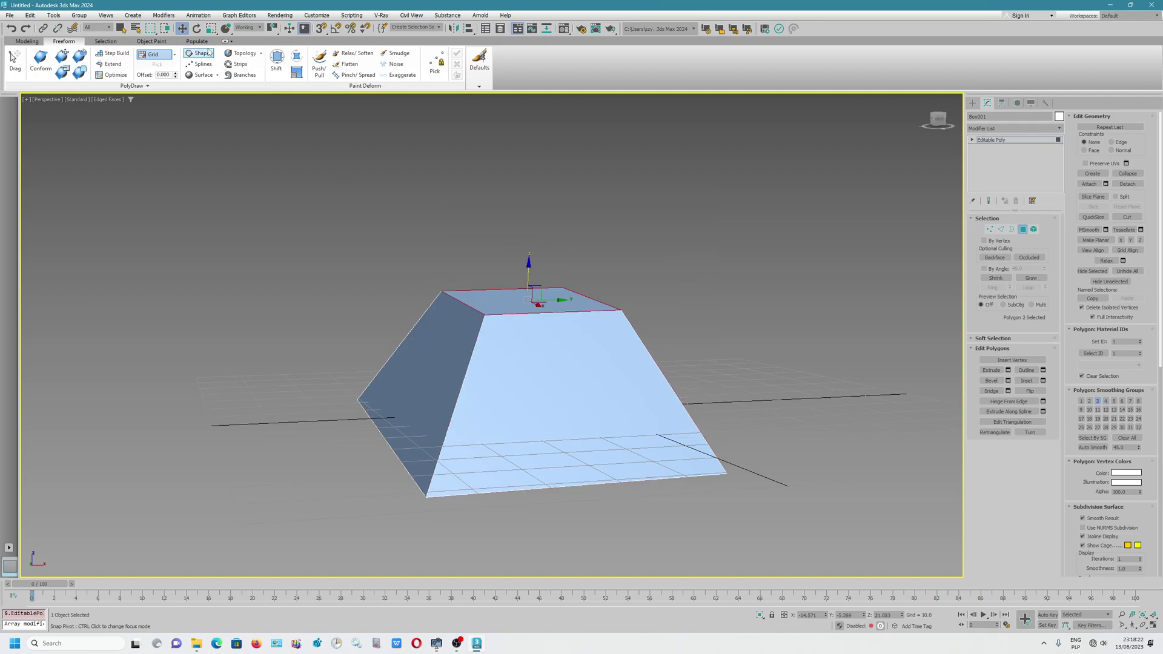
Set the Use Center flyout to Use Selection Center and select the slanted right side face.
left_click(273, 29)
left_click_drag(273, 30, 277, 58)
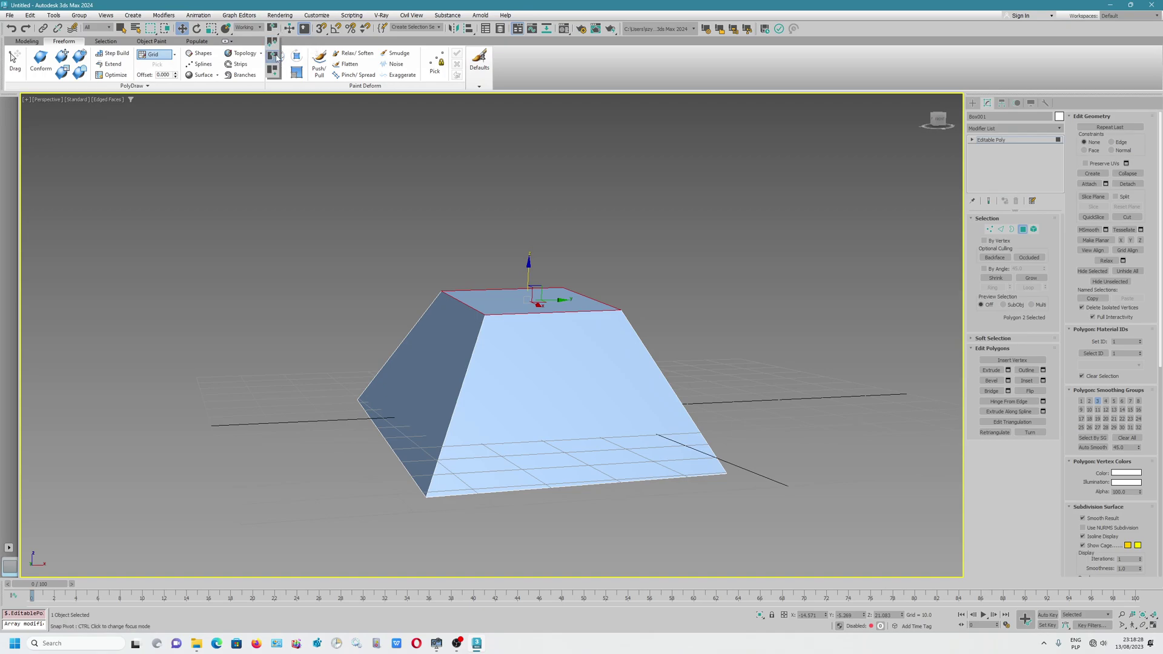
left_click(278, 57)
mouse_move(636, 354)
middle_mouse_down("alt")
mouse_move(584, 364)
mouse_move(566, 350)
mouse_move(526, 365)
mouse_move(555, 350)
middle_mouse_up("alt")
left_click(567, 351)
Exit Polygon sub-object mode to the whole object and switch to Rotate.
right_click(554, 351)
left_click(579, 417)
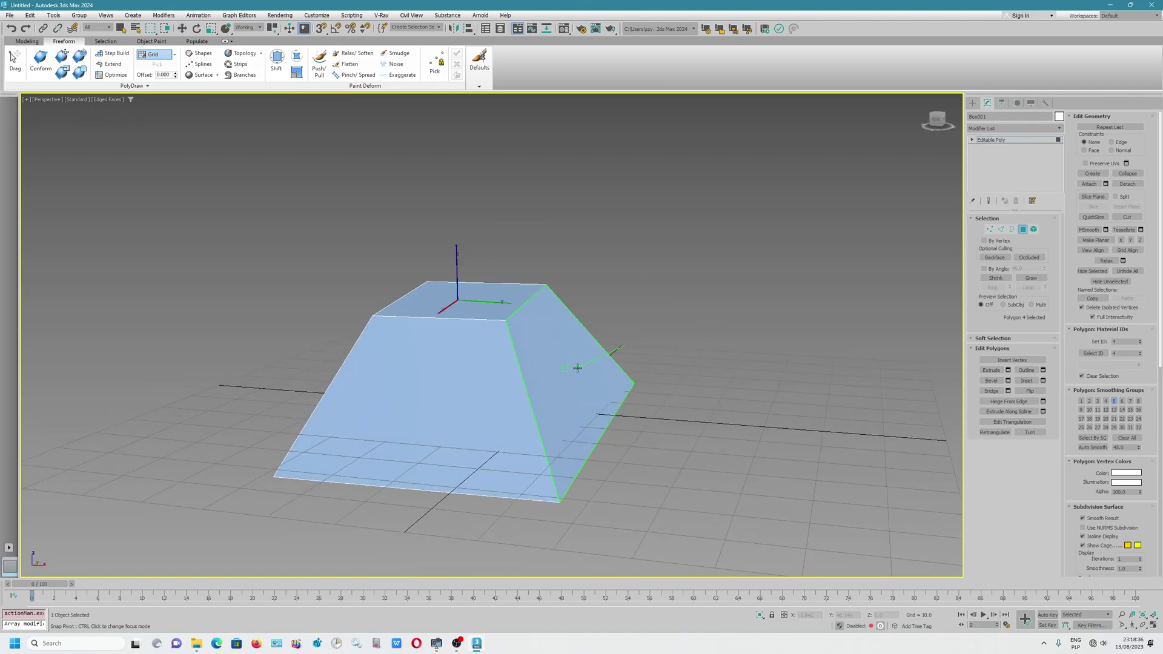
key("w")
scroll(582, 382, "up", 2)
mouse_move(582, 383)
middle_mouse_down("alt")
mouse_move(527, 378)
mouse_move(520, 363)
middle_mouse_up("alt")
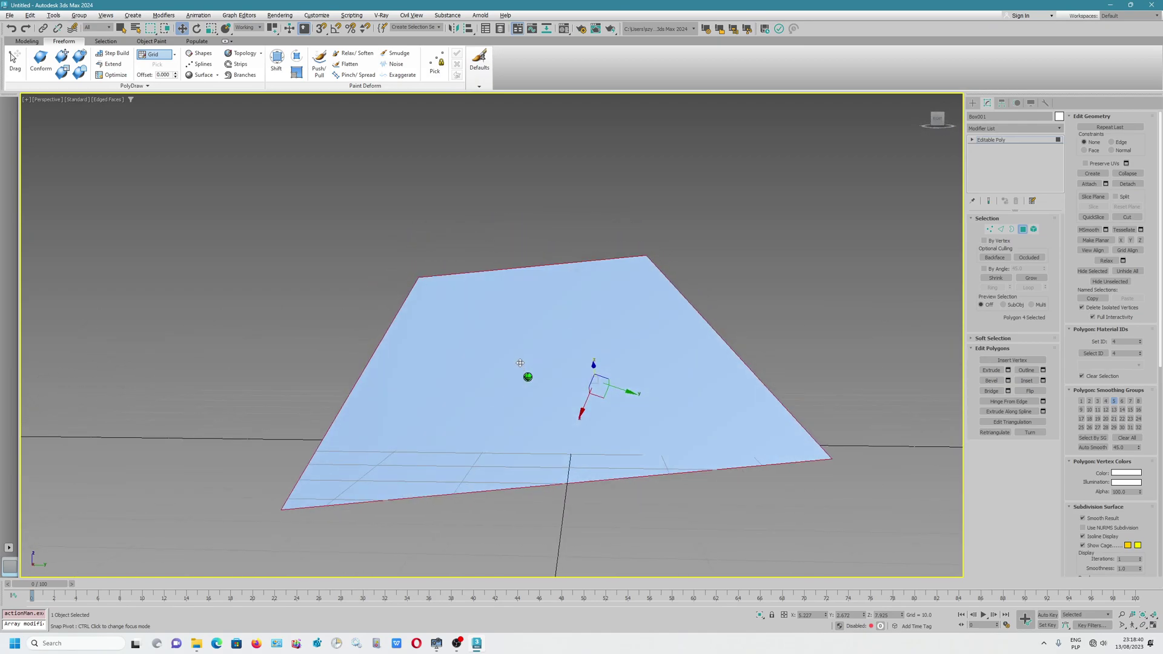
left_click(1022, 230)
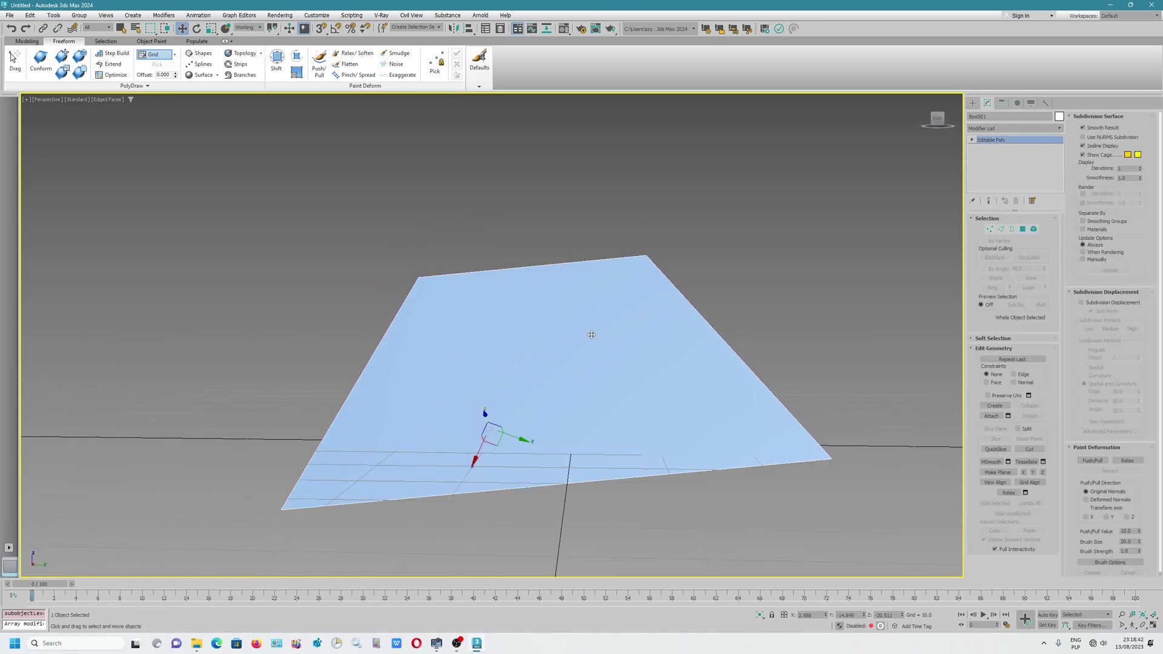
key("e")
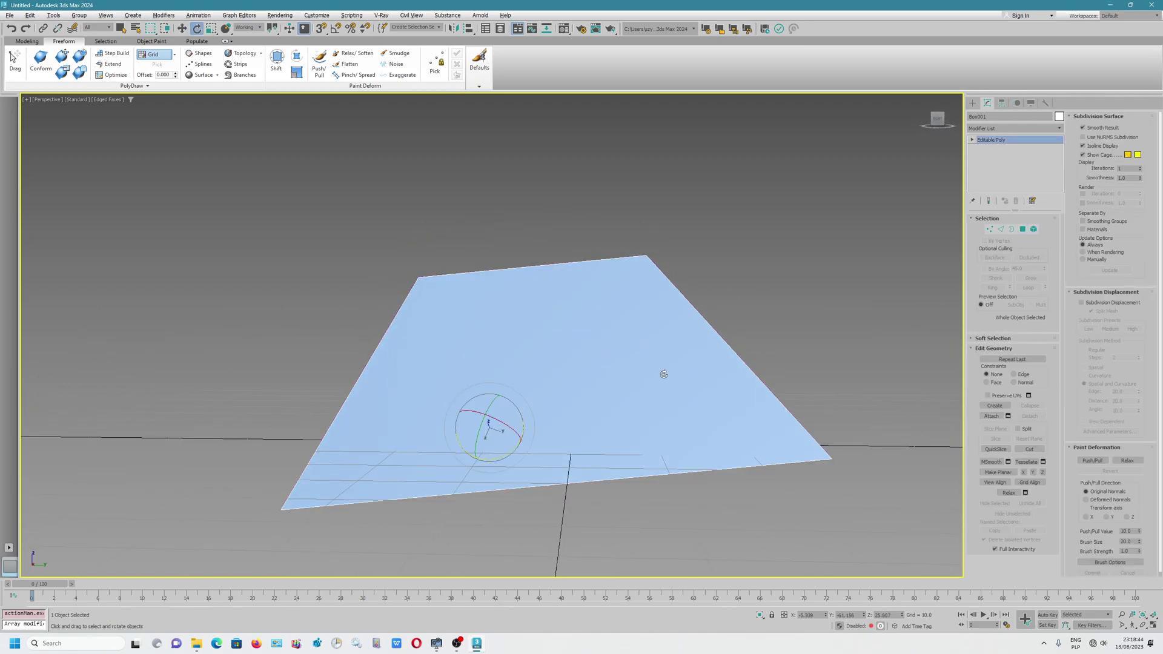
Align the working pivot to the selected face via the right-click menu.
middle_click_drag(664, 374, 661, 373, "alt")
right_click(592, 324)
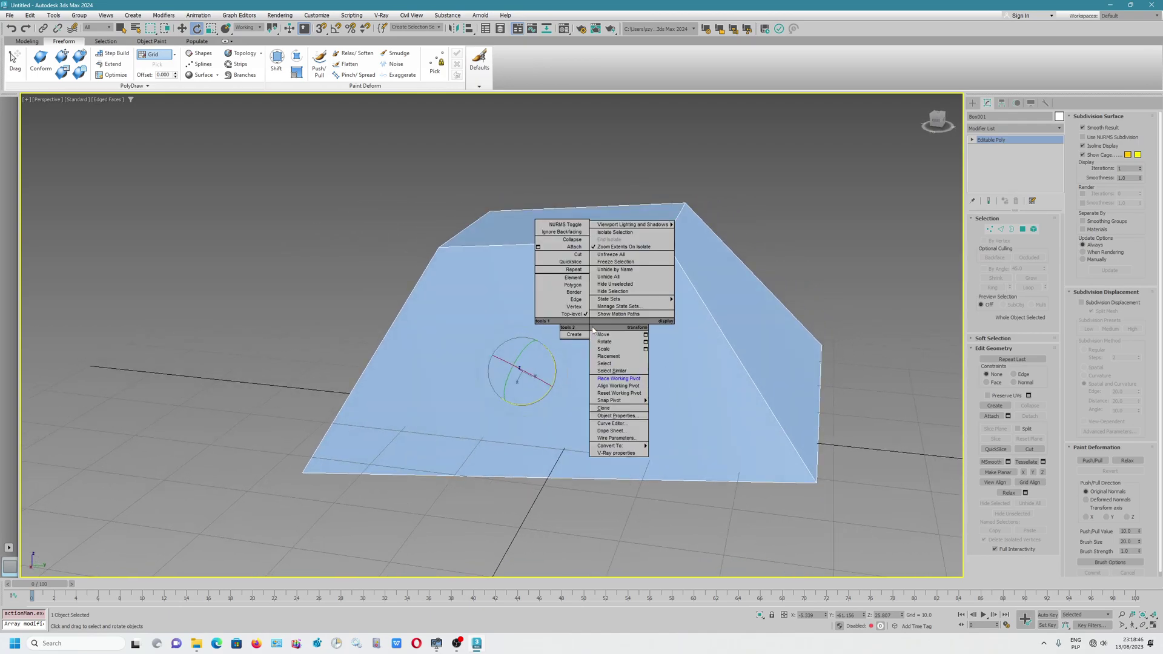
left_click(624, 389)
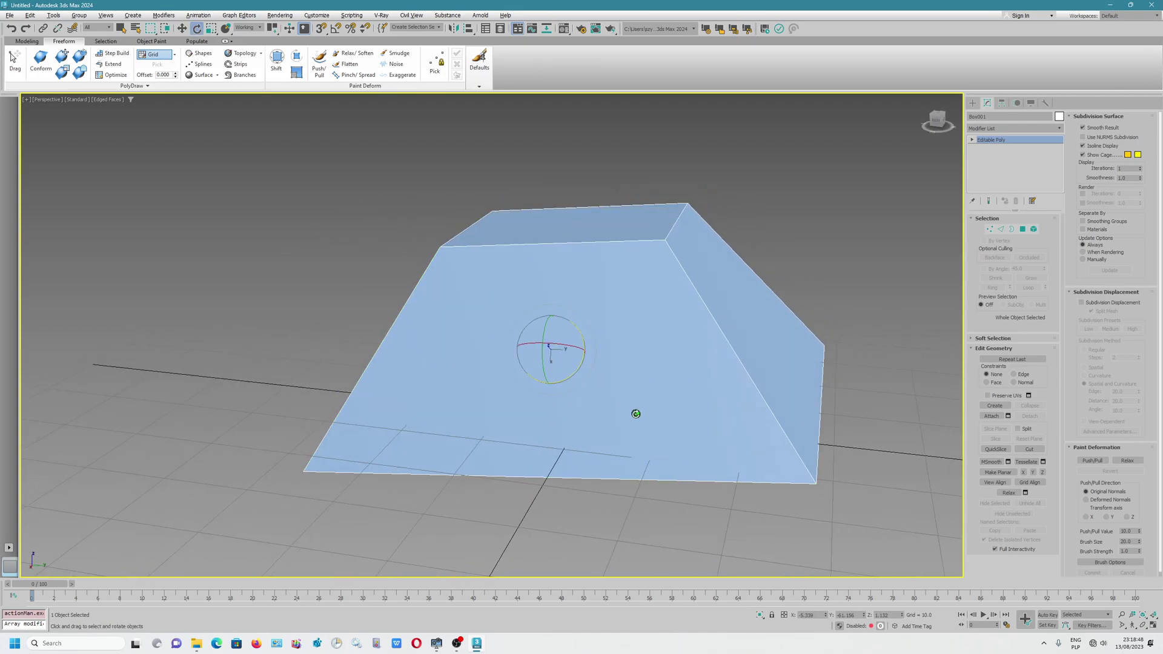
middle_click_drag(637, 414, 631, 410, "alt")
Place the working pivot and drag its axis to align with the surface, then return to Rotate.
right_click(612, 326)
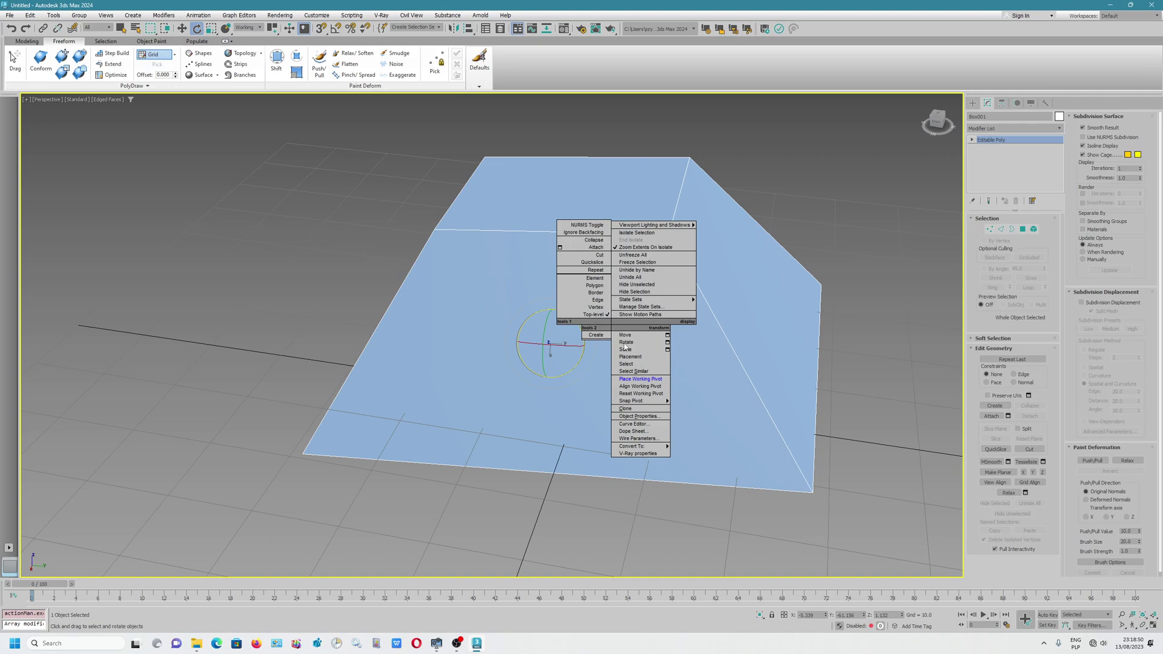
left_click(652, 389)
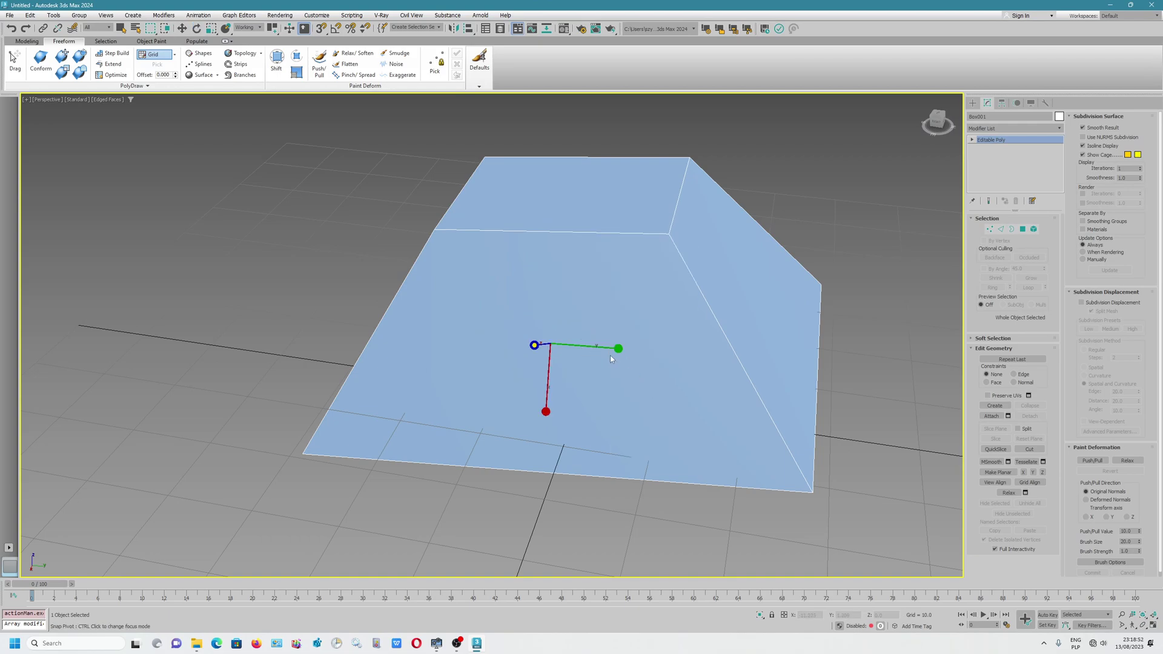
left_click_drag(618, 349, 554, 276)
key("e")
mouse_move(572, 326)
middle_mouse_down("alt")
mouse_move(592, 351)
mouse_move(623, 348)
middle_mouse_up("alt")
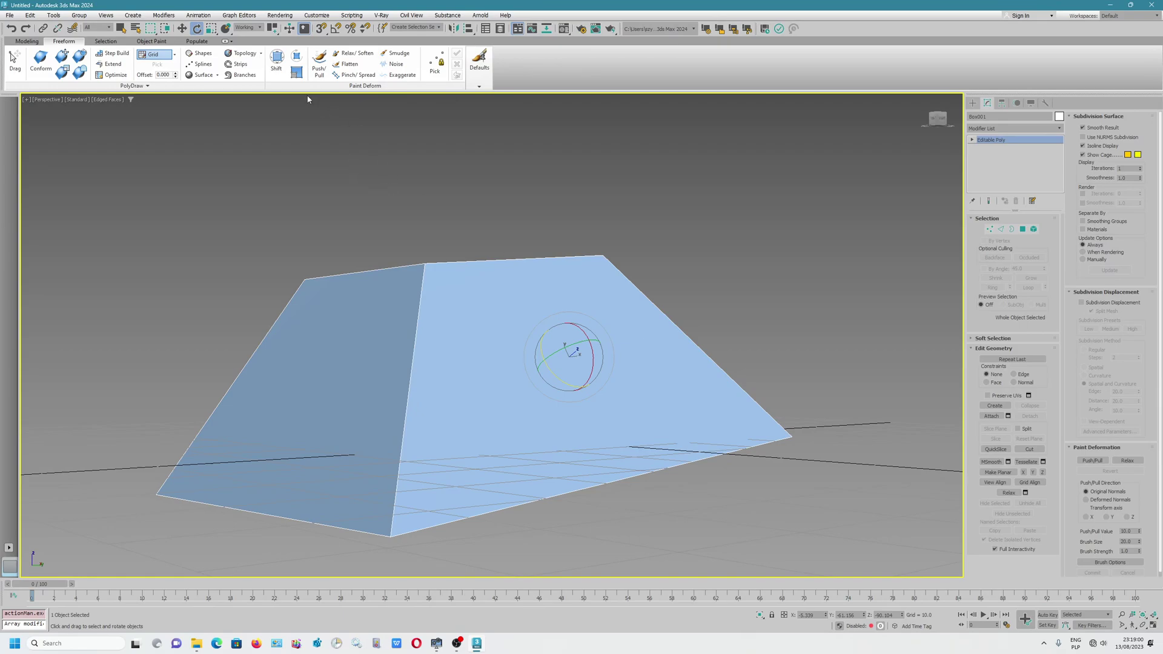
Return the transform centre to the pivot and set the reference coordinate system to World.
left_click_drag(271, 28, 274, 51)
scroll(479, 372, "down", 3)
middle_click_drag(479, 372, 473, 400, "alt")
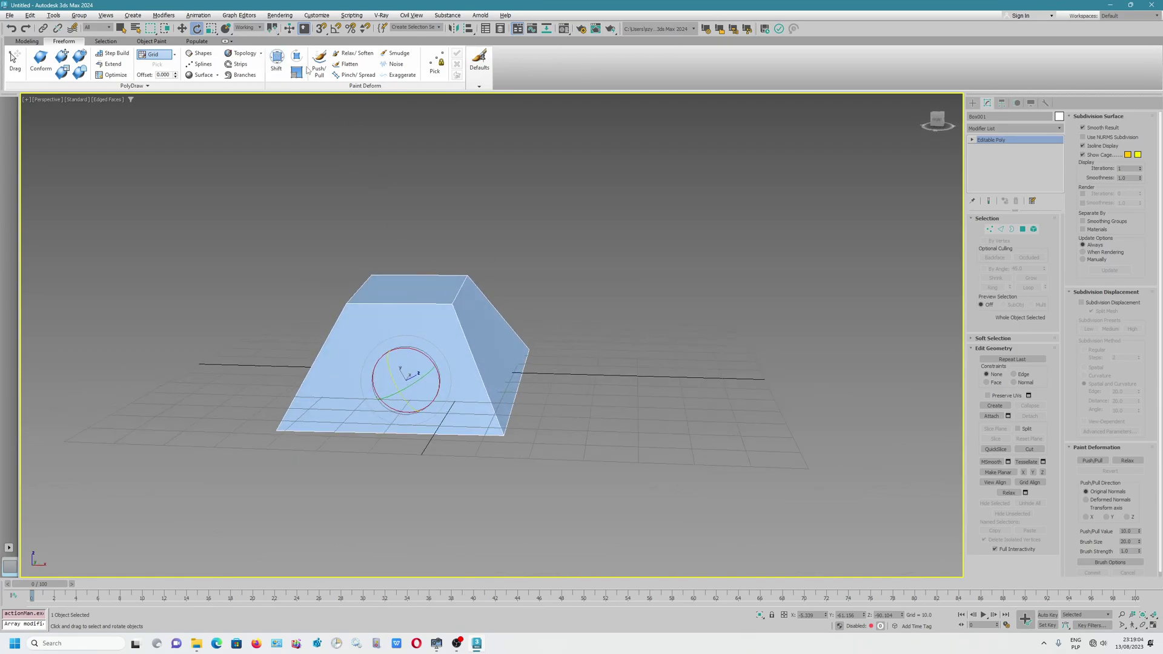
left_click(243, 29)
left_click(246, 49)
Tilt the box about four degrees with the rotate gizmo and change the Use Center flyout.
middle_click_drag(413, 363, 423, 343, "alt")
left_click_drag(441, 355, 549, 315)
mouse_move(549, 314)
middle_mouse_down("alt")
mouse_move(514, 329)
mouse_move(584, 330)
mouse_move(504, 300)
middle_mouse_up("alt")
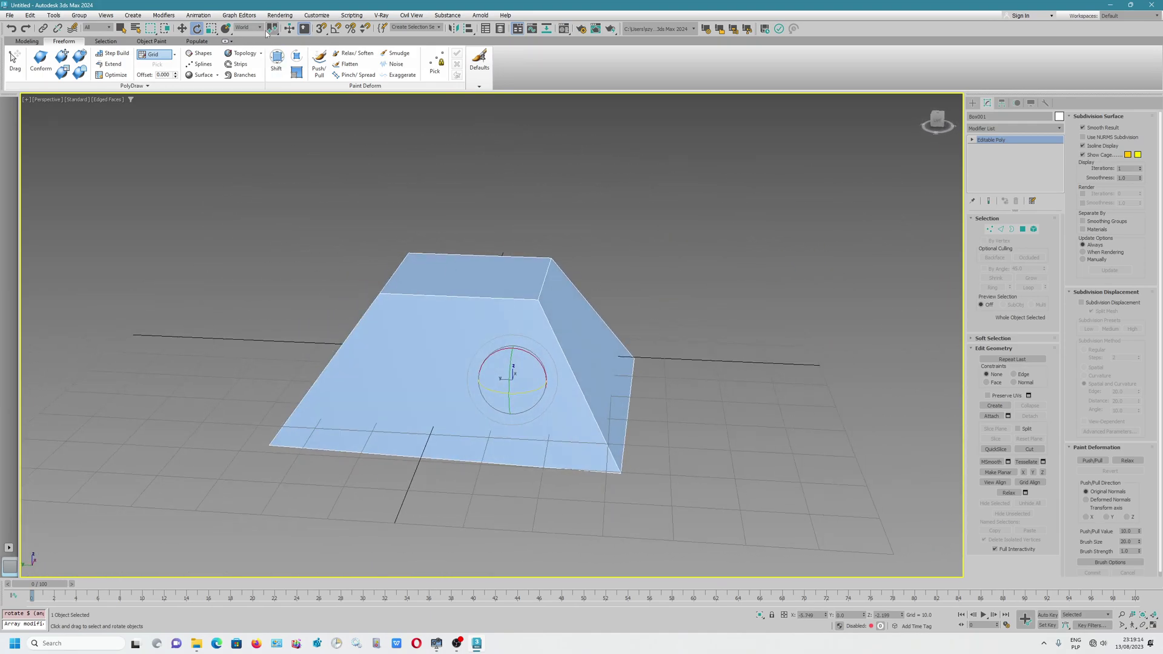
left_click_drag(266, 33, 276, 57)
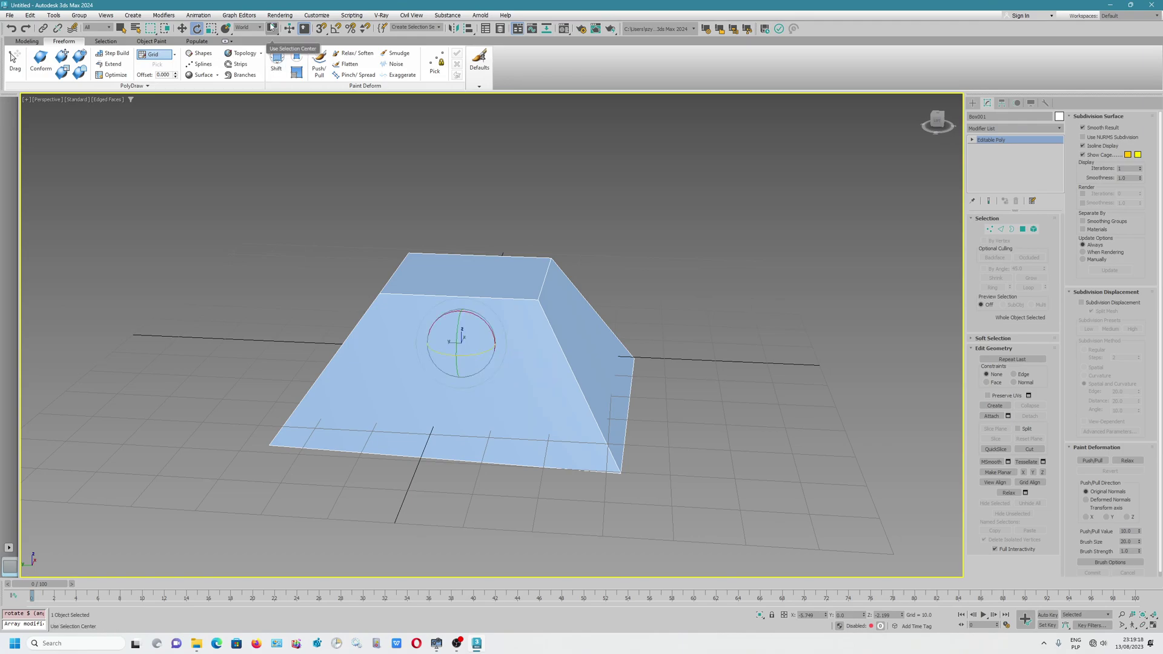
Switch to Move and place the working pivot onto the box's top face.
key("w")
right_click(459, 267)
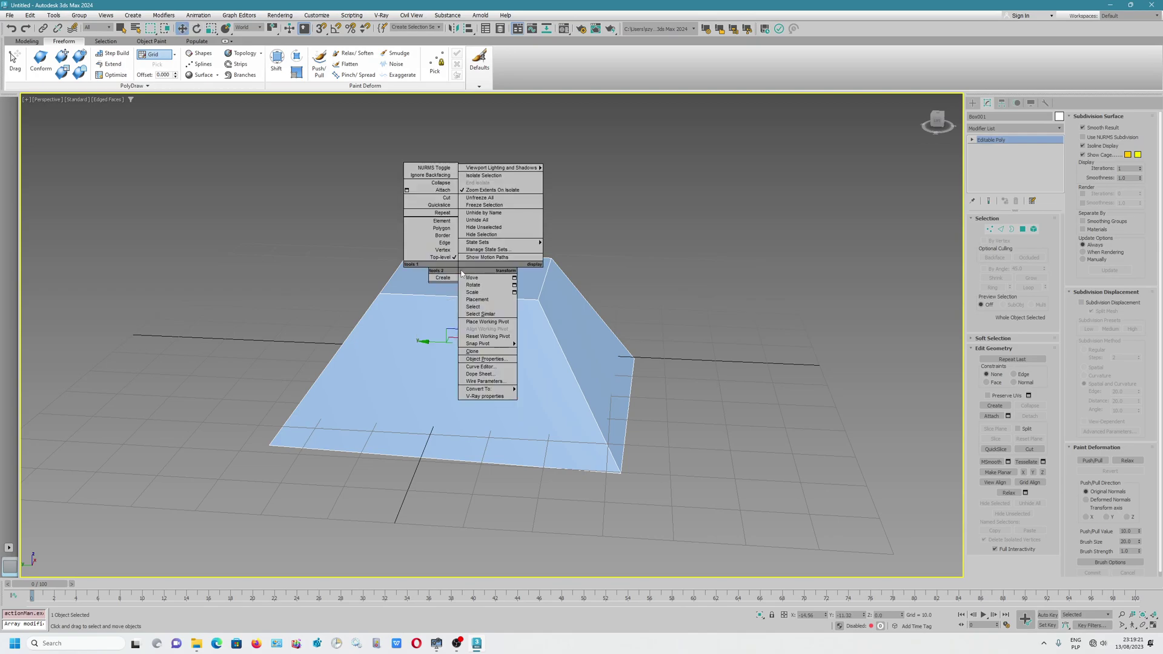
left_click(487, 322)
left_click_drag(494, 324, 473, 263)
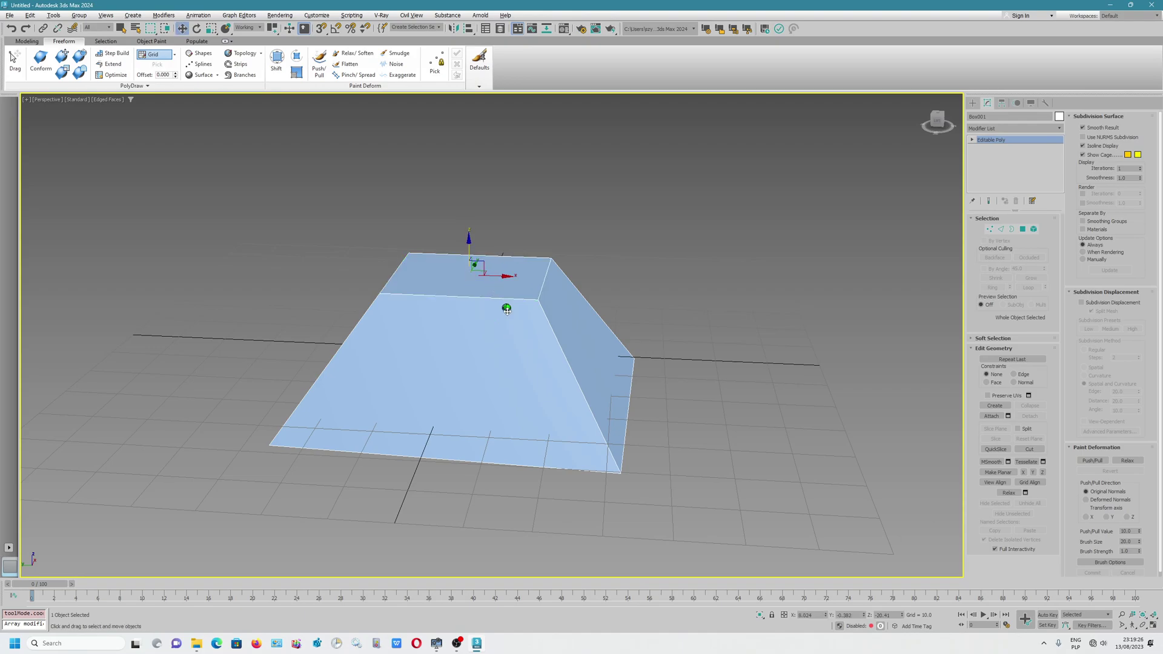
middle_click_drag(506, 307, 498, 392, "alt")
scroll(508, 363, "up", 3)
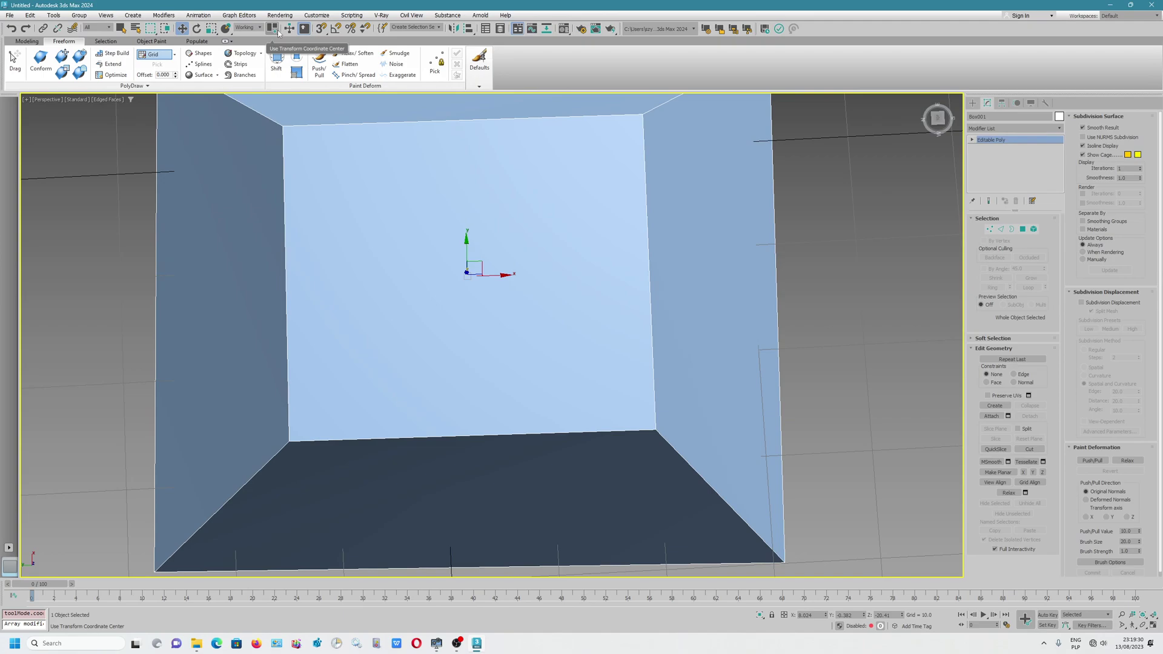
Choose Use Transform Coordinate Center so transforms centre on the working pivot.
left_click_drag(273, 33, 273, 49)
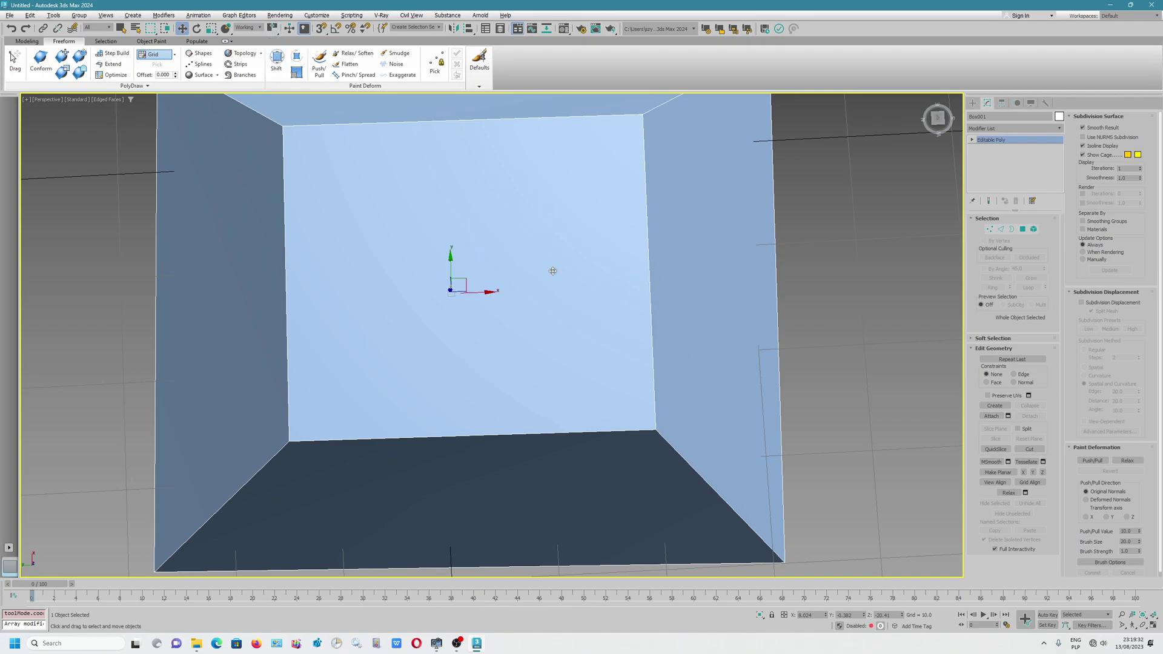
mouse_move(553, 272)
middle_mouse_down("alt")
mouse_move(548, 308)
mouse_move(413, 270)
middle_mouse_up("alt")
scroll(548, 308, "down", 2)
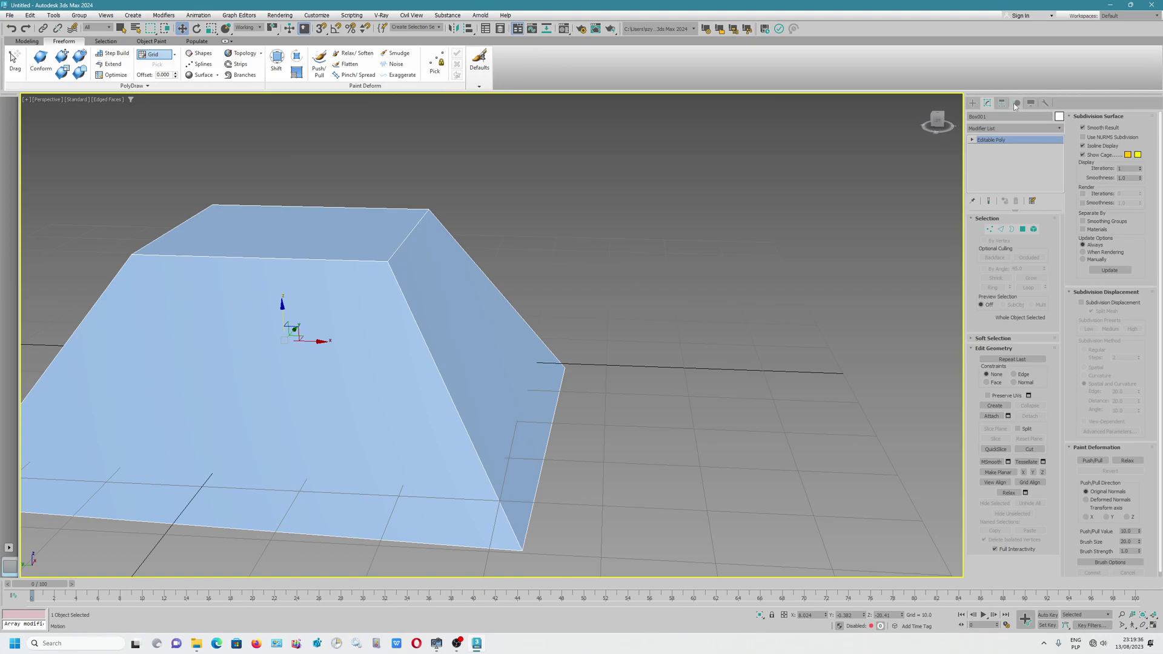
In the Hierarchy panel, edit the working pivot and drop it on the sloped side face via Surface mode.
left_click(1002, 102)
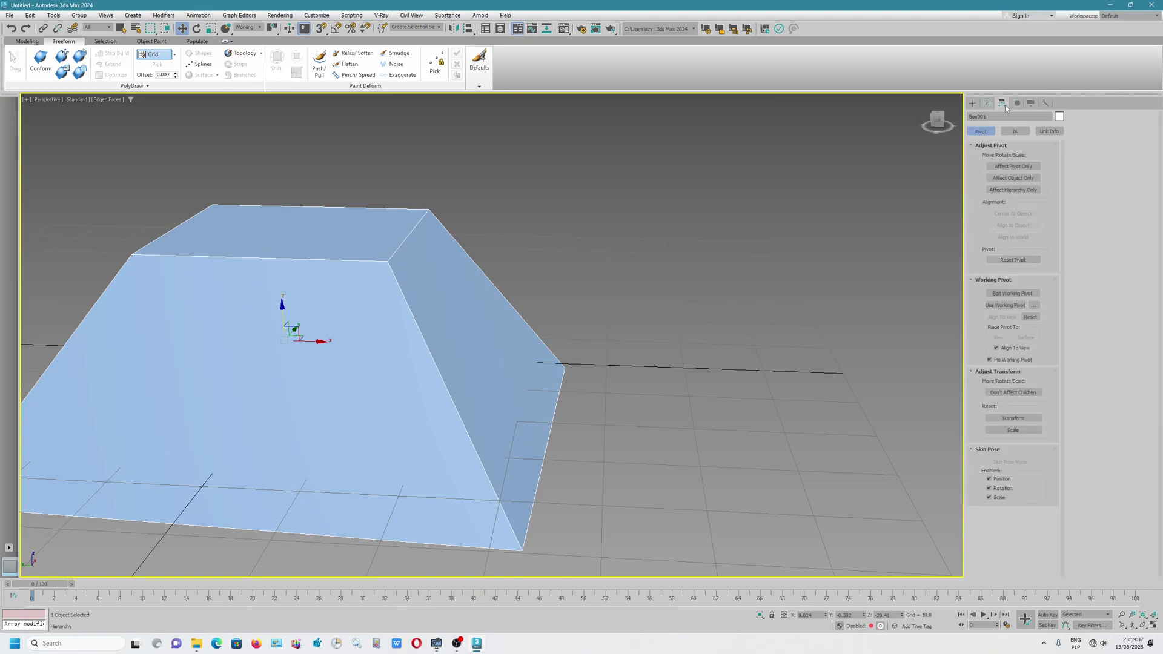
left_click(1014, 293)
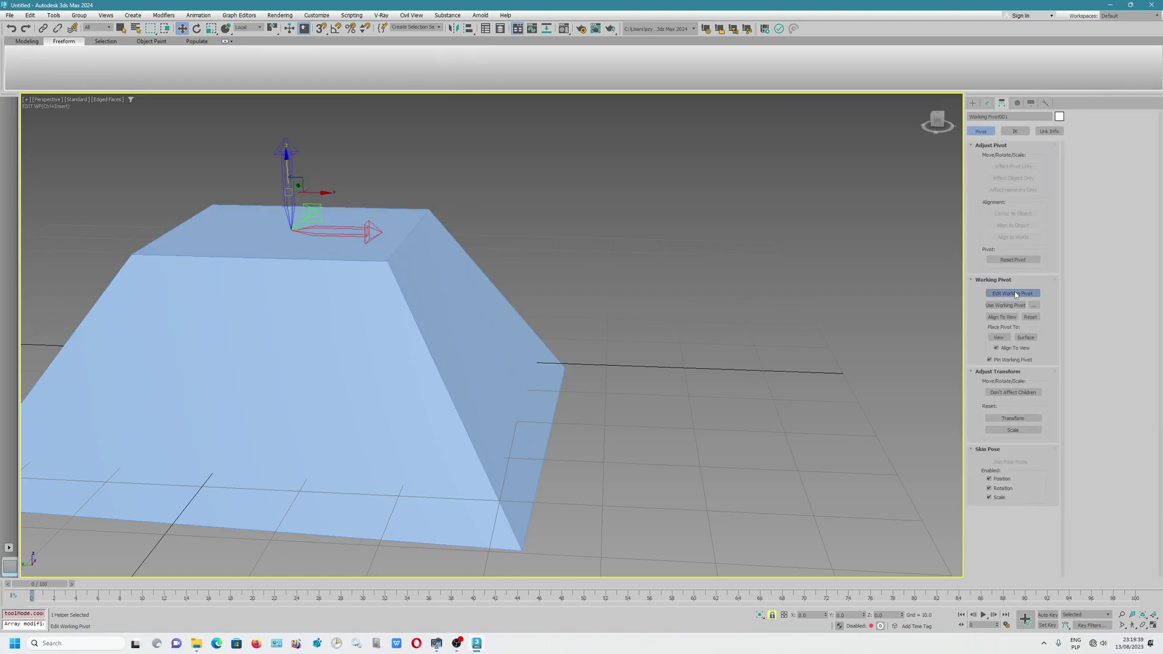
left_click(1033, 338)
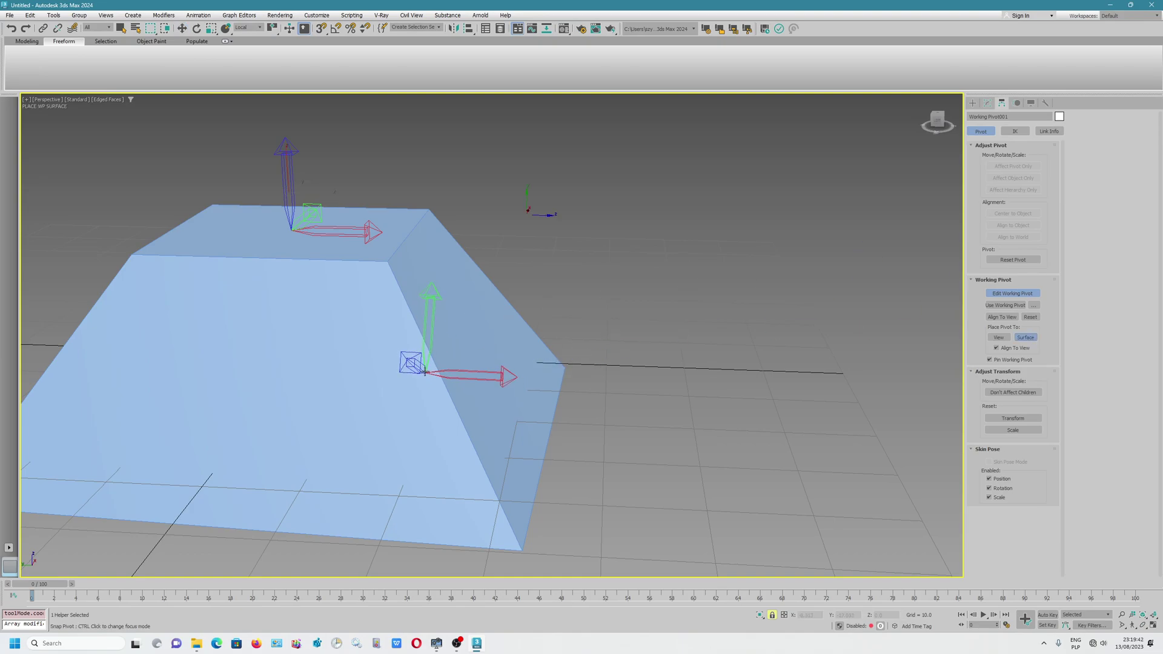
left_click(480, 350)
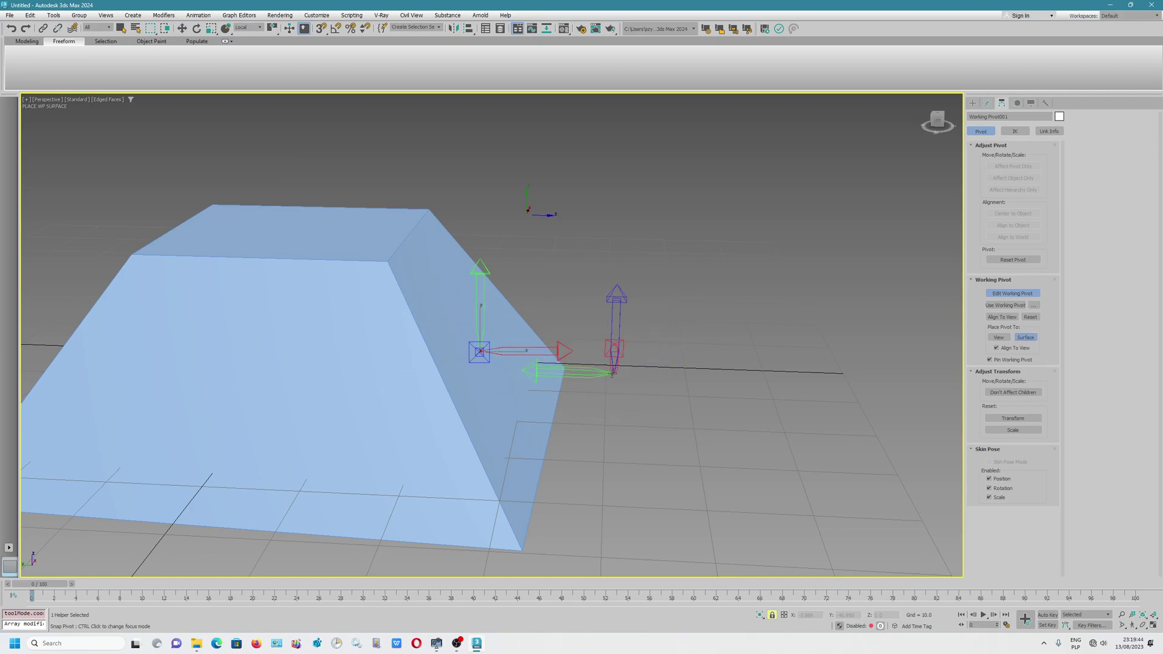
Check the working pivot Configure dialog, then place the pivot on the top face.
left_click(1033, 307)
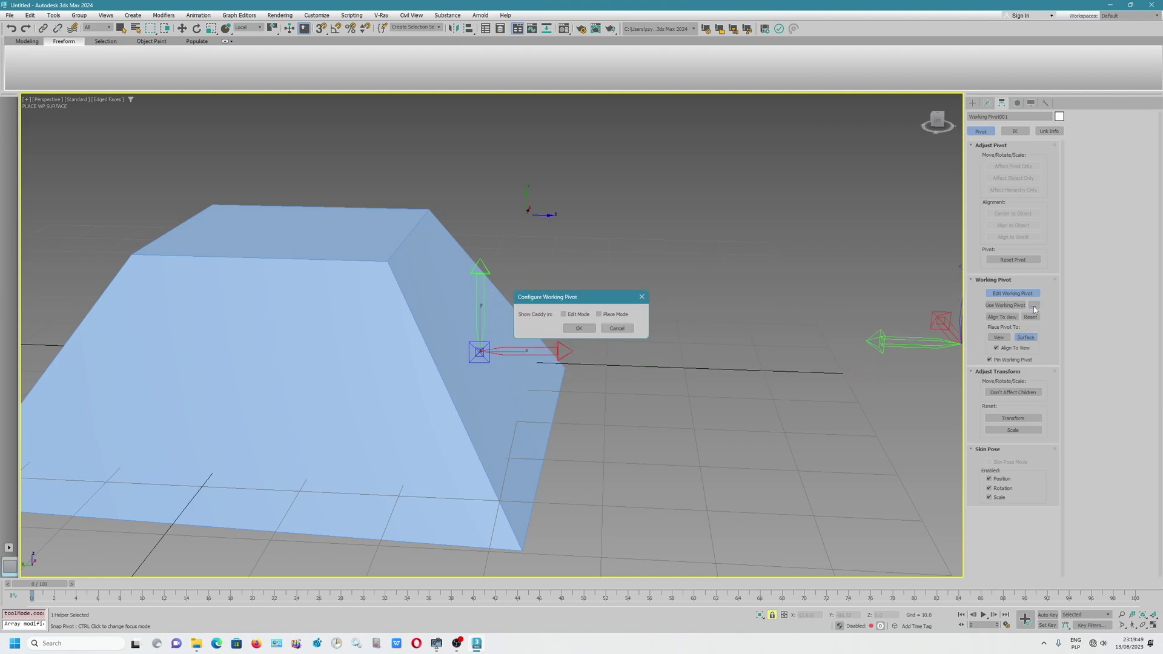
left_click(579, 328)
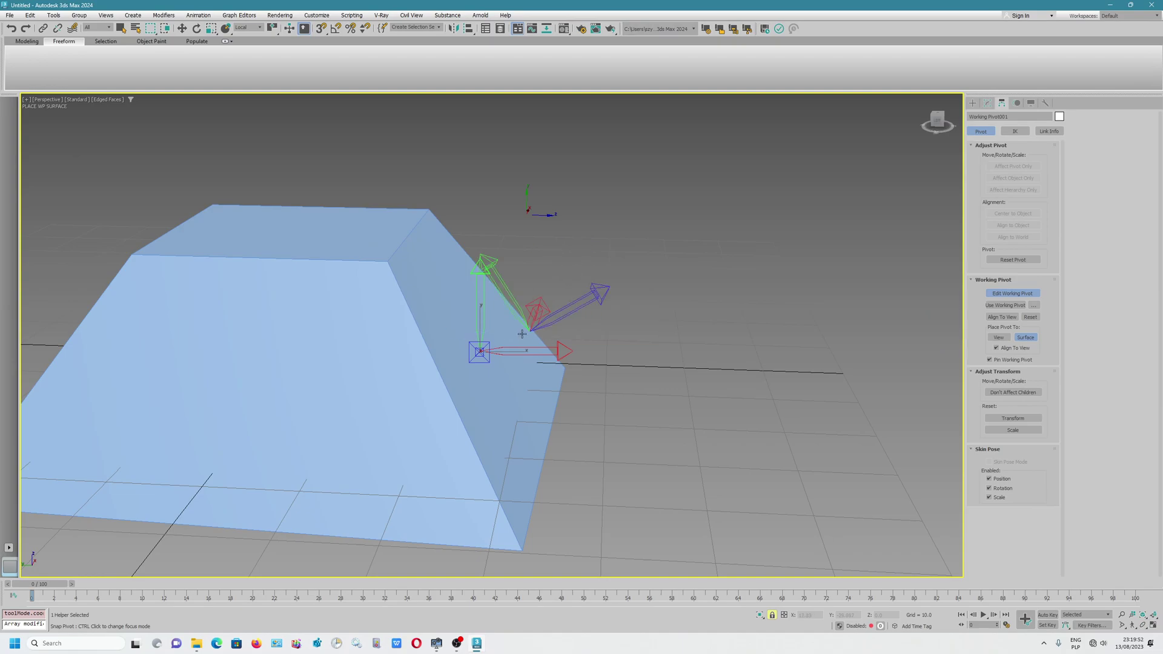
left_click(299, 230)
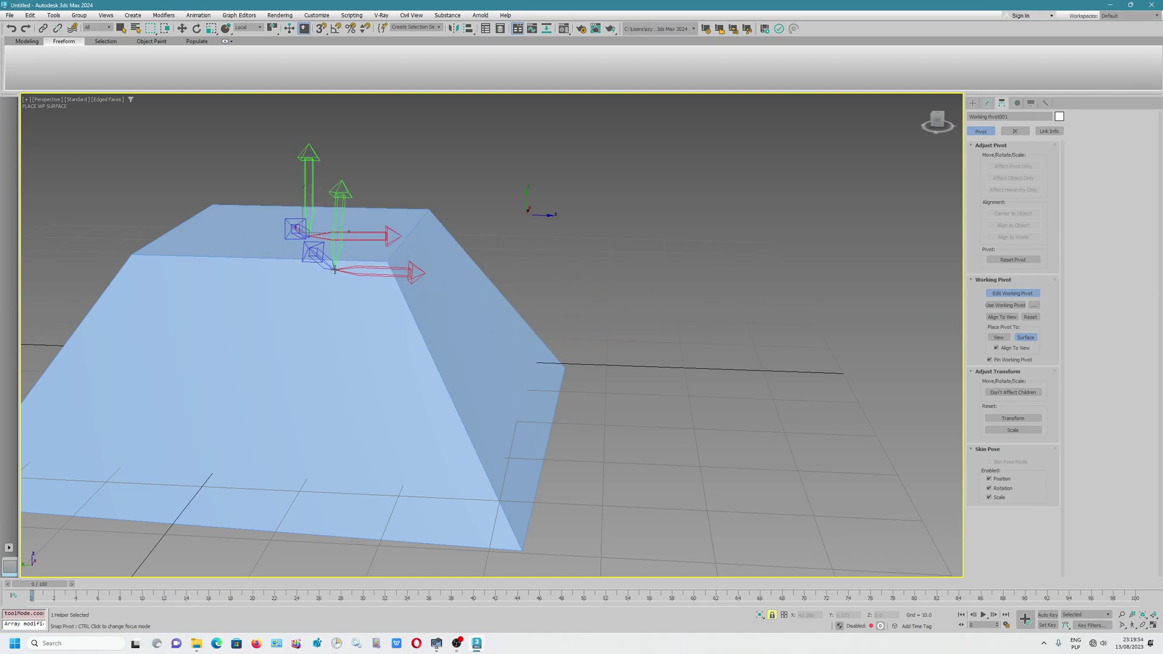
Nudge the working pivot and rotate it so its green axis points up.
middle_click_drag(368, 264, 355, 311, "alt")
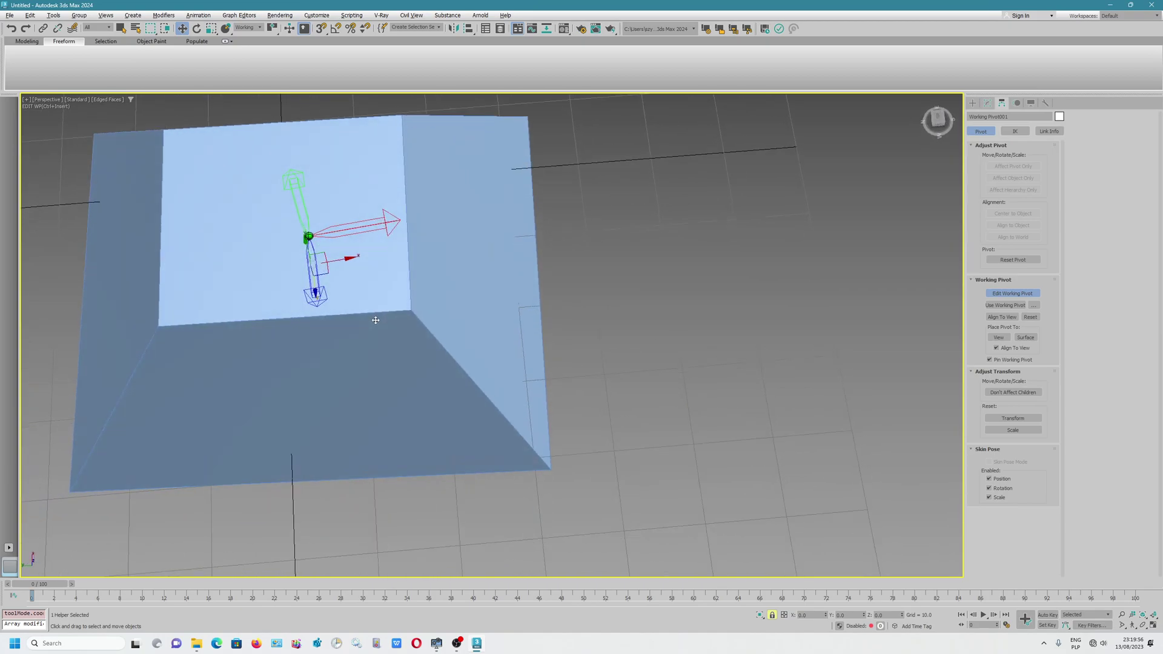
left_click_drag(347, 275, 325, 269)
middle_click_drag(324, 269, 518, 369, "alt")
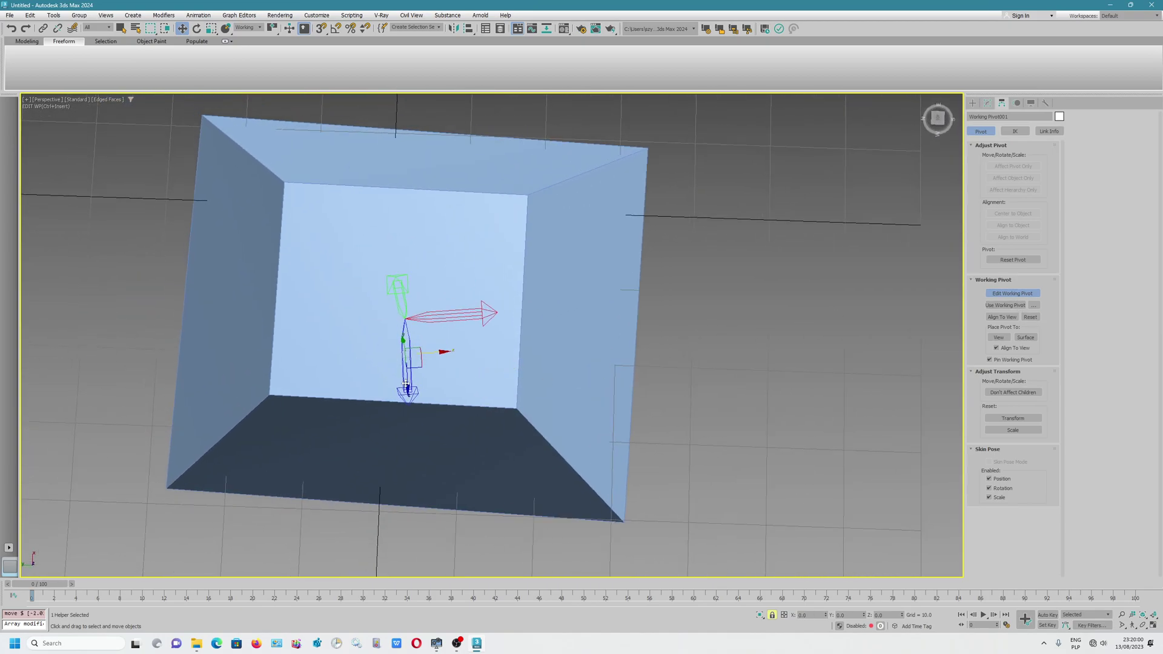
middle_click_drag(407, 384, 465, 322, "alt")
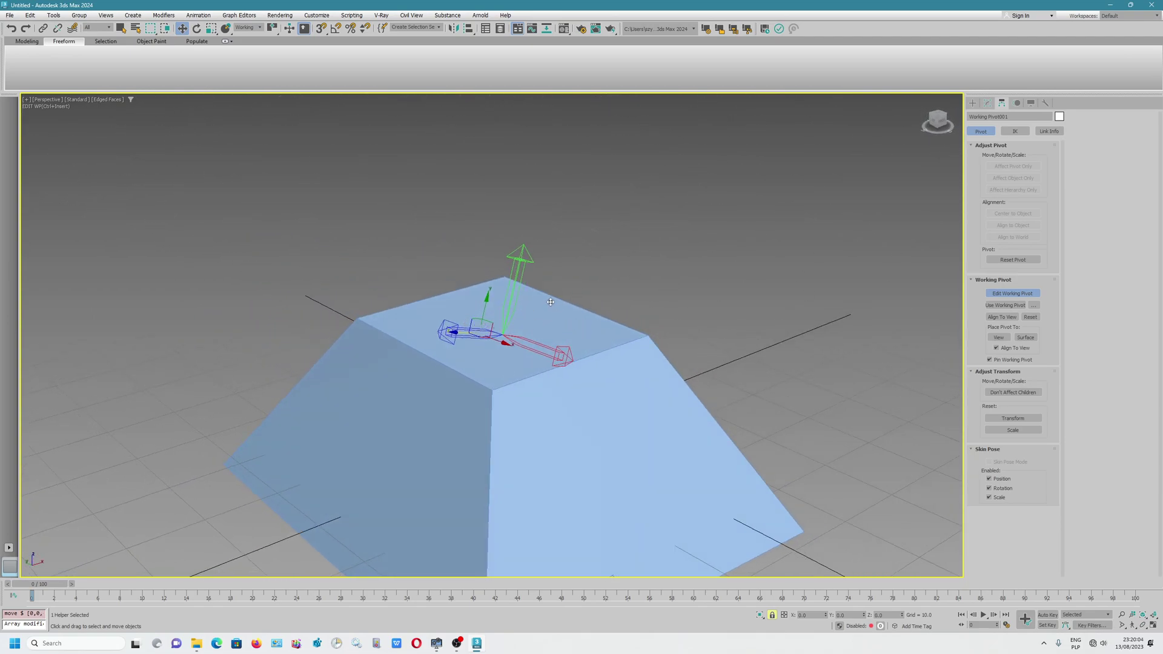
key("e")
left_click_drag(462, 311, 465, 299)
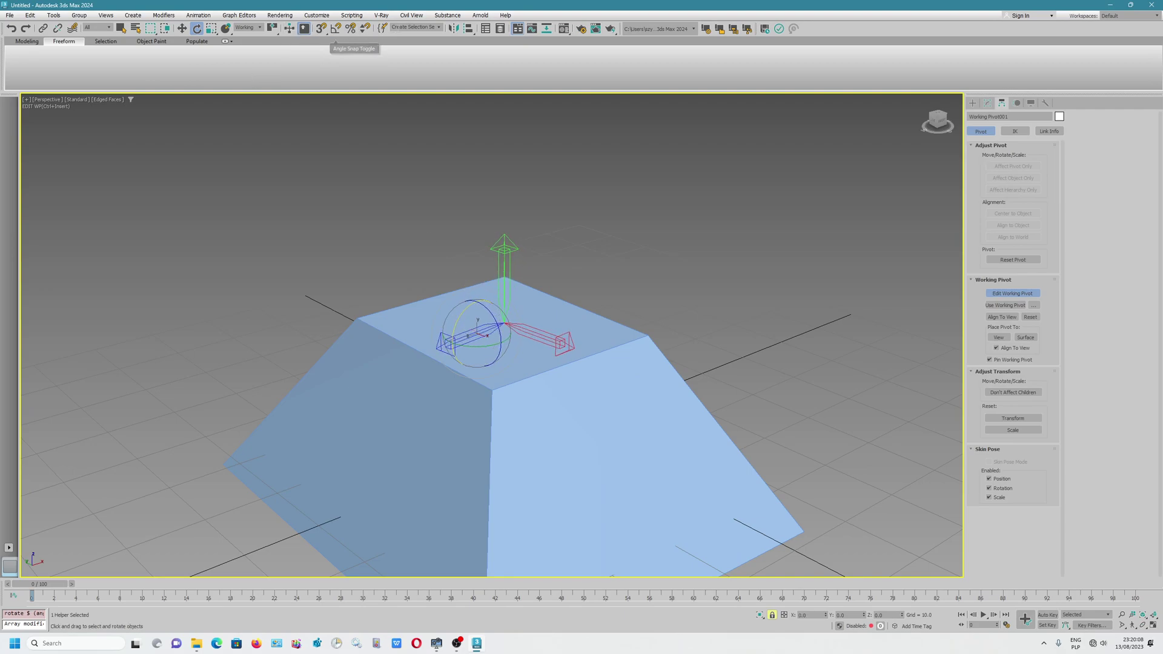
Use Select and Place to slide the working pivot back onto the top face, then return to Move.
left_click(225, 28)
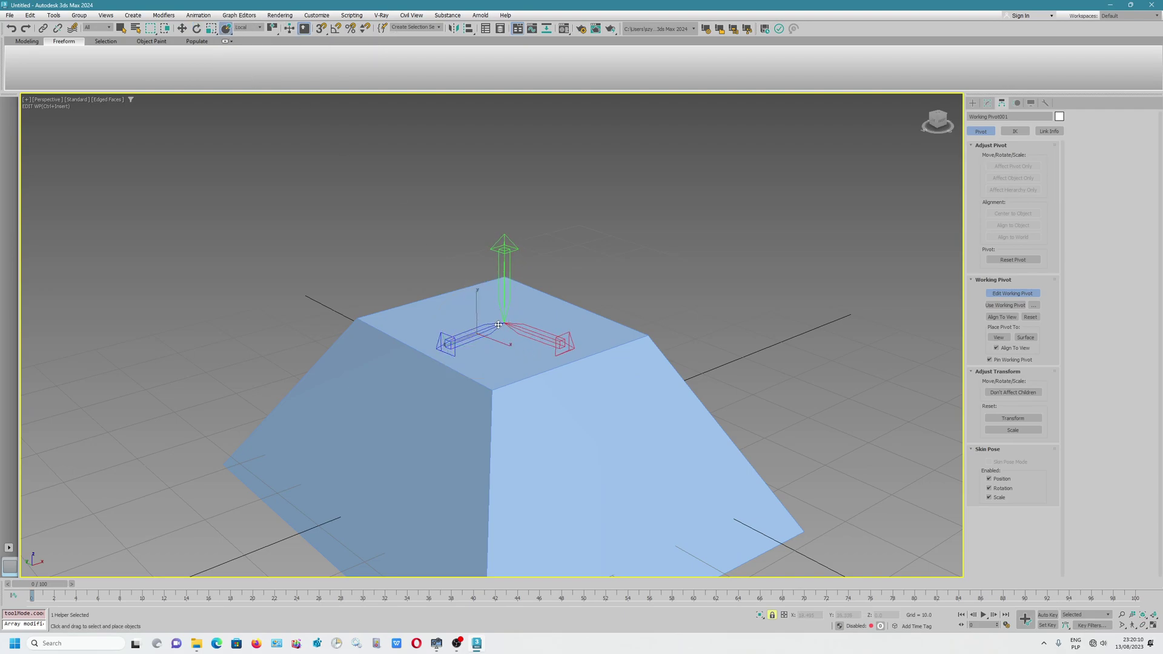
left_click_drag(498, 325, 495, 325)
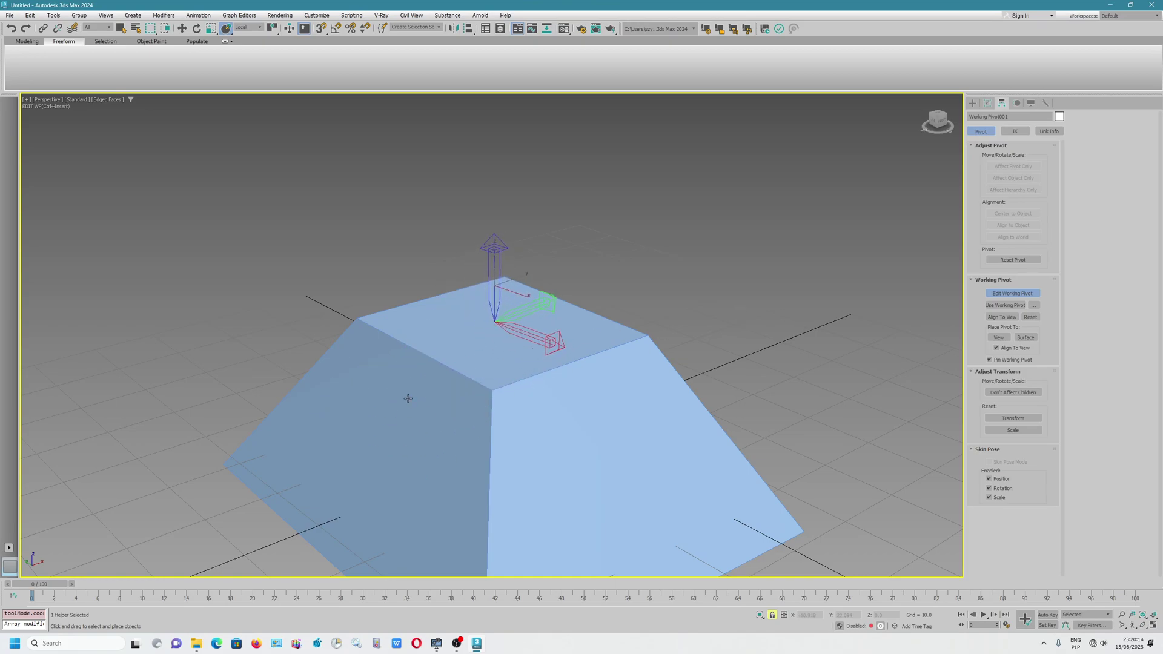
key("w")
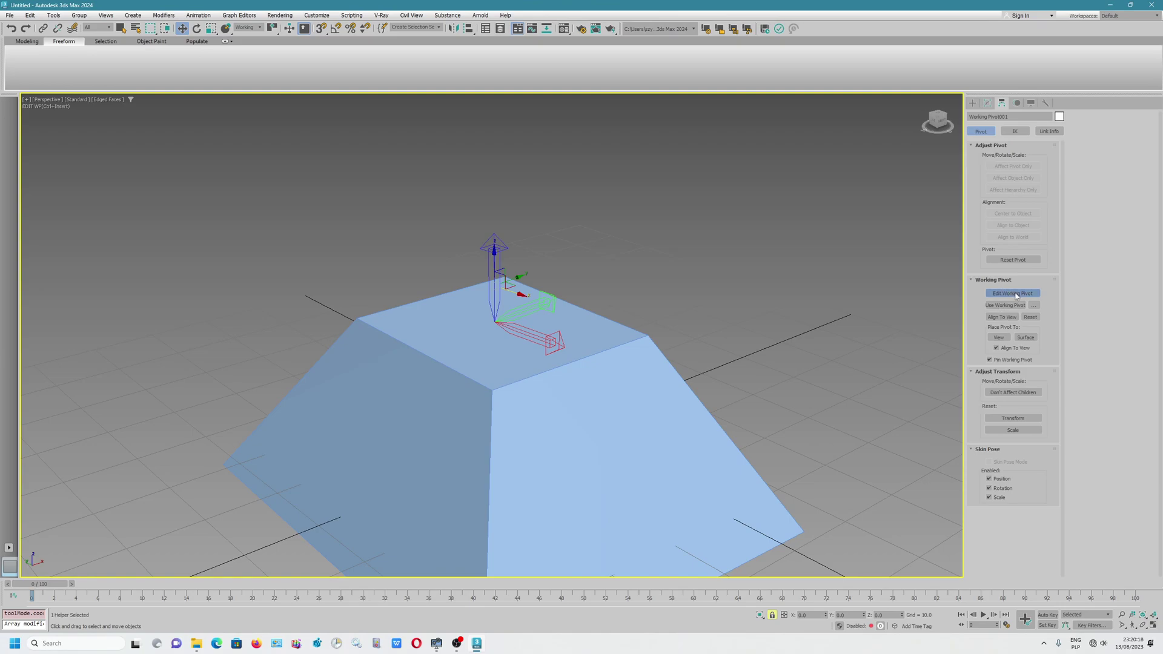
Edit the working pivot, drop it on the sloped right face via Surface, confirm, and reselect Box001.
left_click(1018, 294)
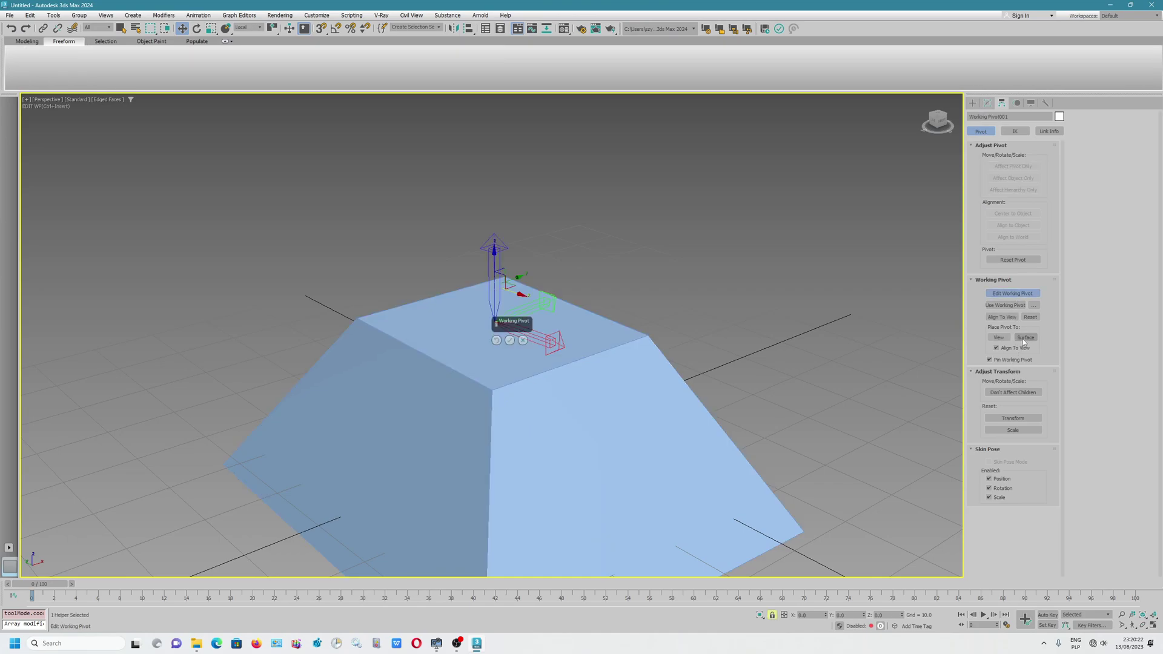
left_click(1025, 337)
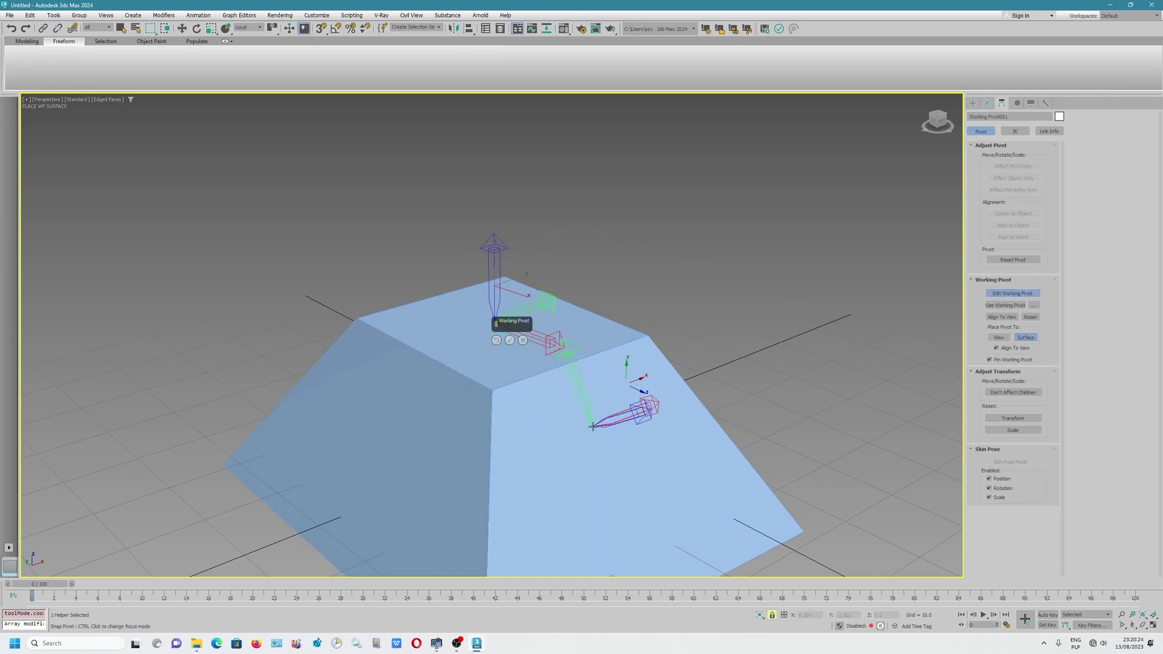
left_click(625, 473)
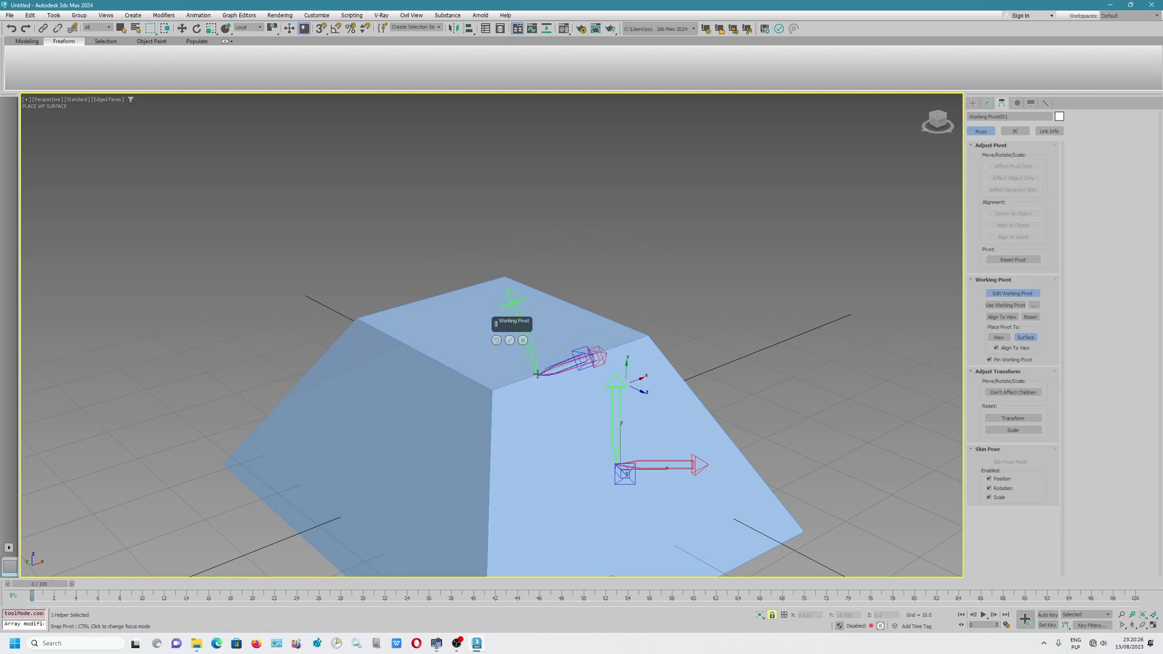
left_click(510, 341)
left_click(597, 435)
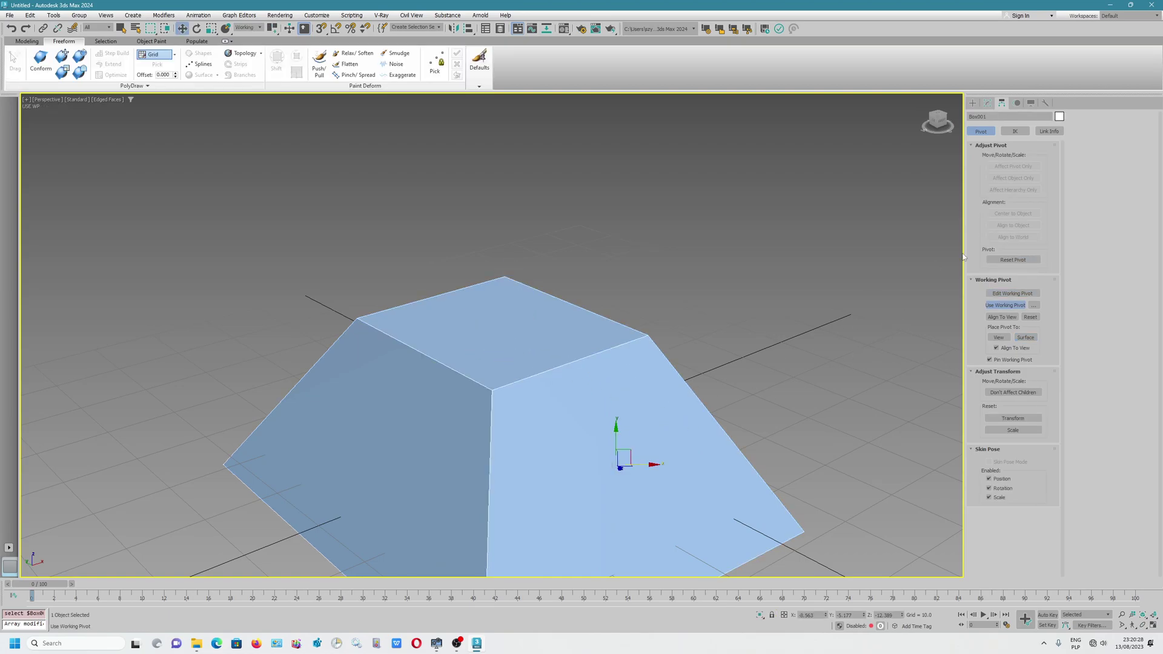
Place the working pivot on the box's front face via the right-click menu.
middle_click_drag(586, 404, 512, 336, "alt")
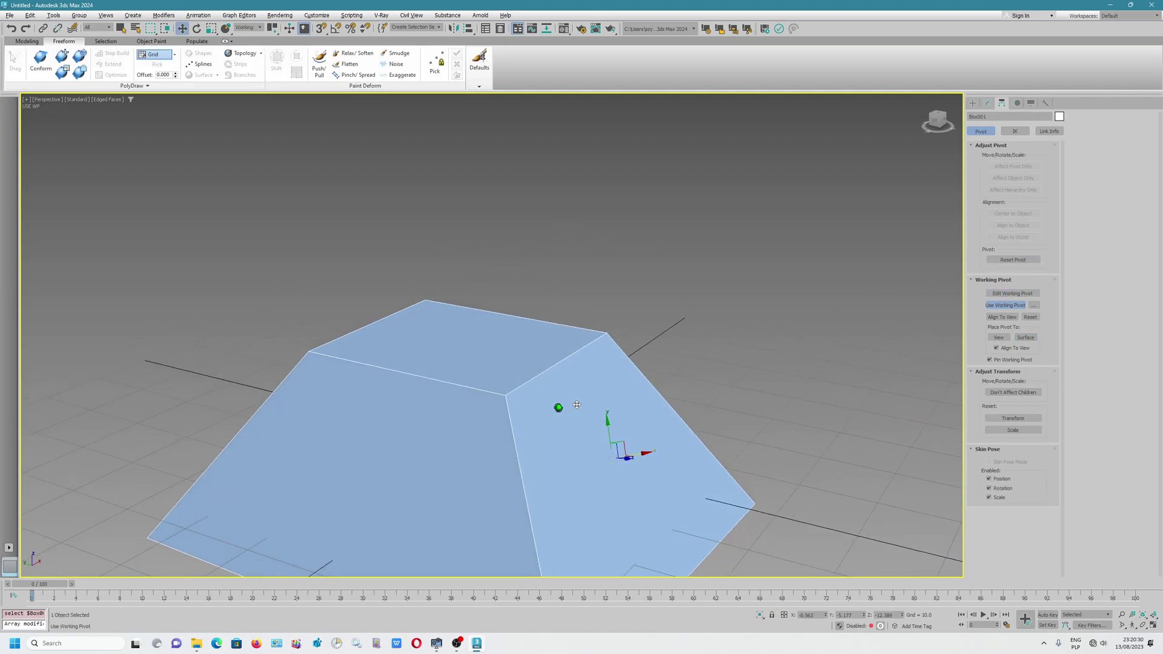
right_click(511, 334)
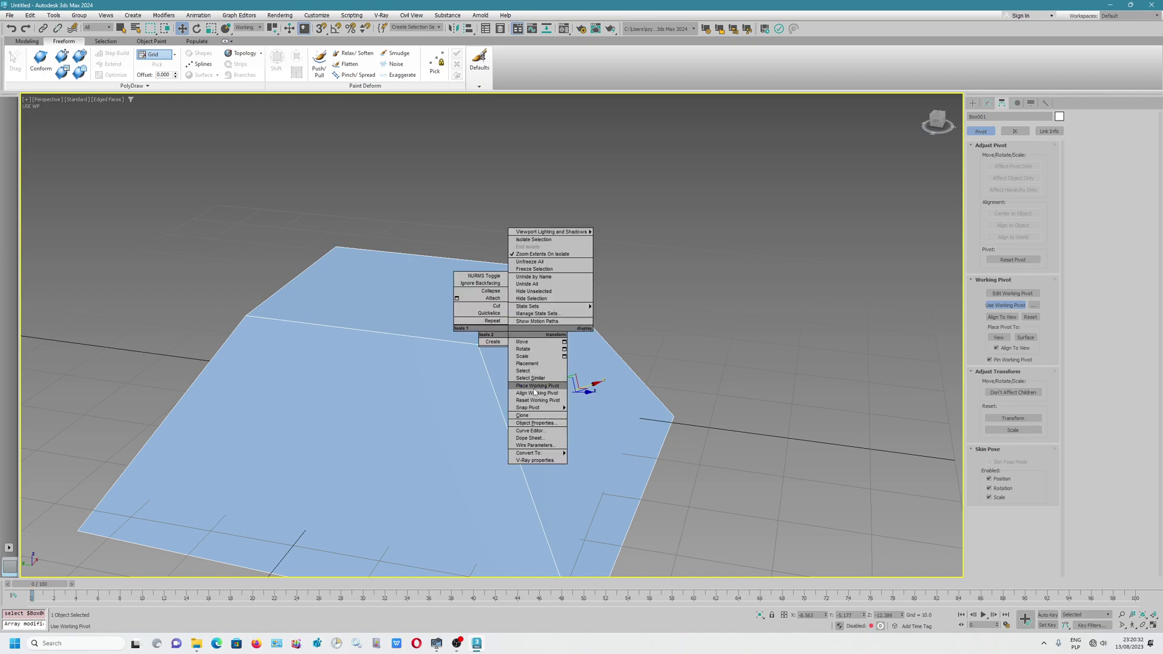
left_click(534, 386)
left_click(574, 397)
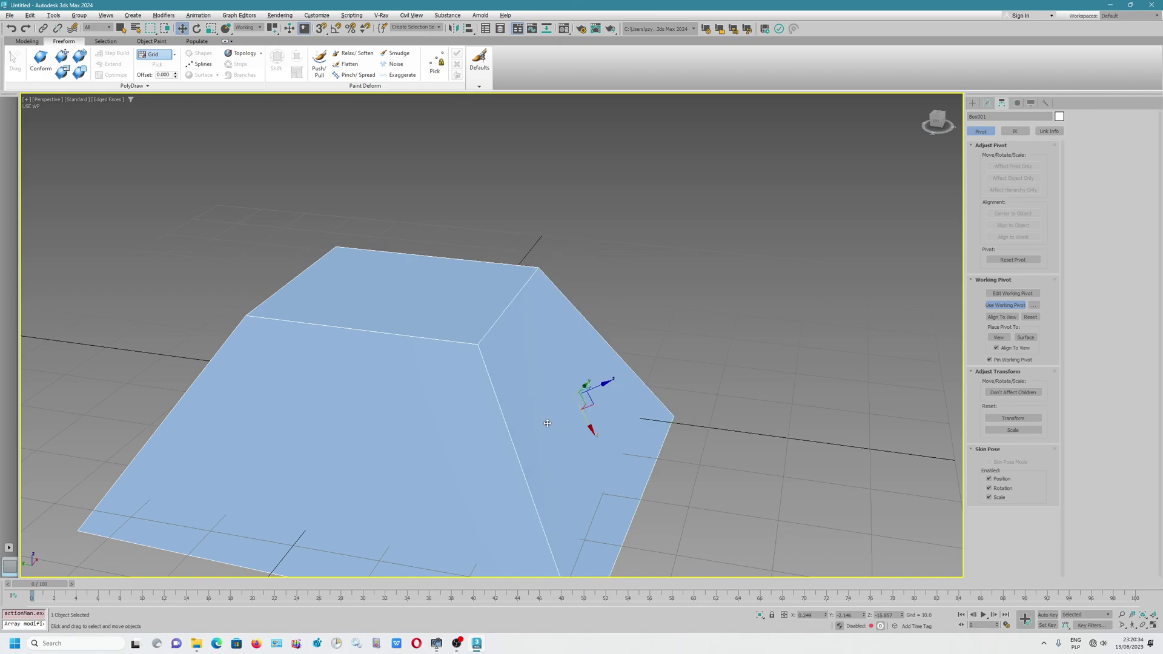
mouse_move(573, 396)
middle_mouse_down("alt")
mouse_move(543, 389)
mouse_move(595, 398)
middle_mouse_up("alt")
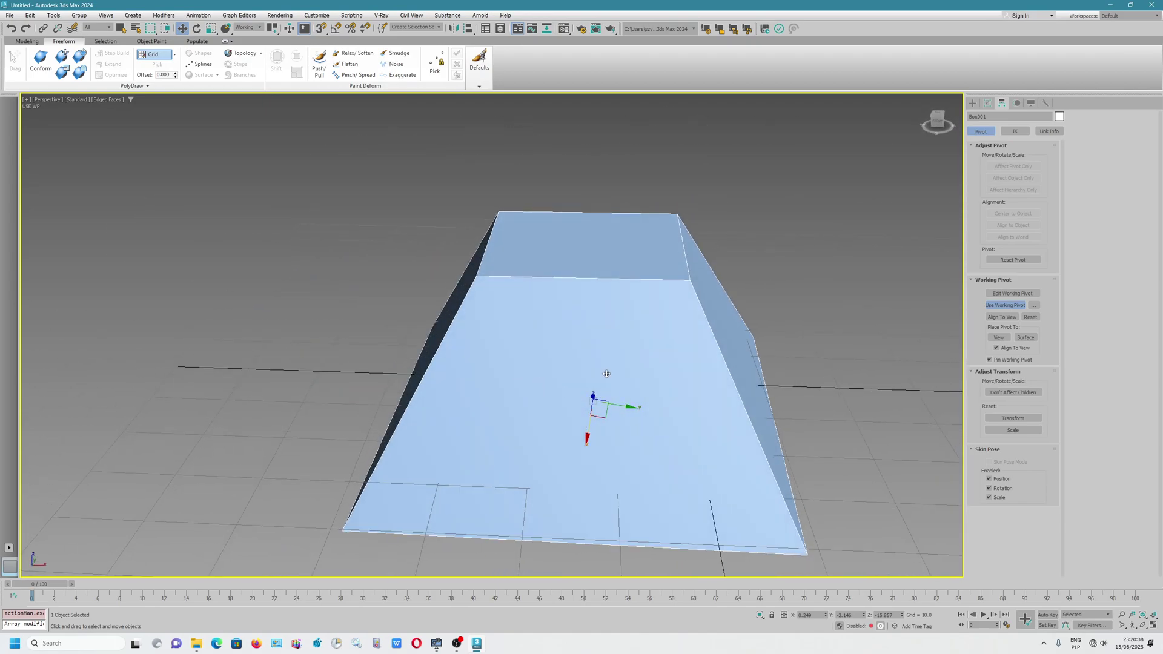
Align the working pivot's green axis up and red axis toward the front face, then return to Move.
right_click(604, 369)
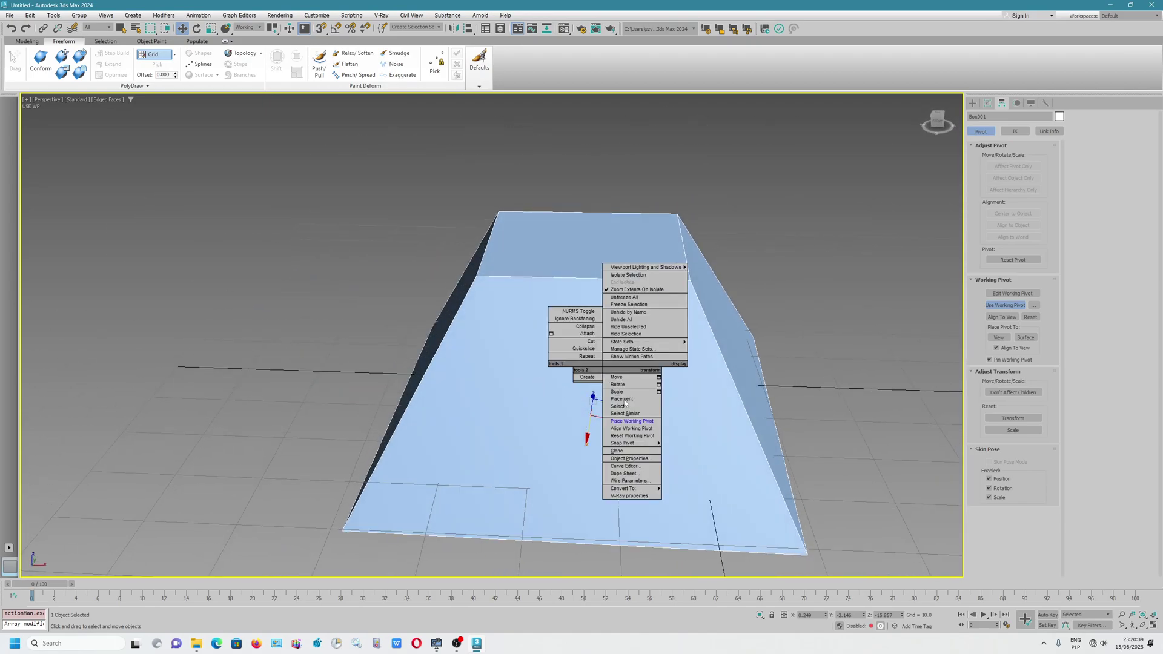
left_click(648, 428)
mouse_move(659, 411)
left_mouse_down()
mouse_move(591, 255)
mouse_move(595, 319)
left_mouse_up()
middle_click_drag(595, 327, 593, 333, "alt")
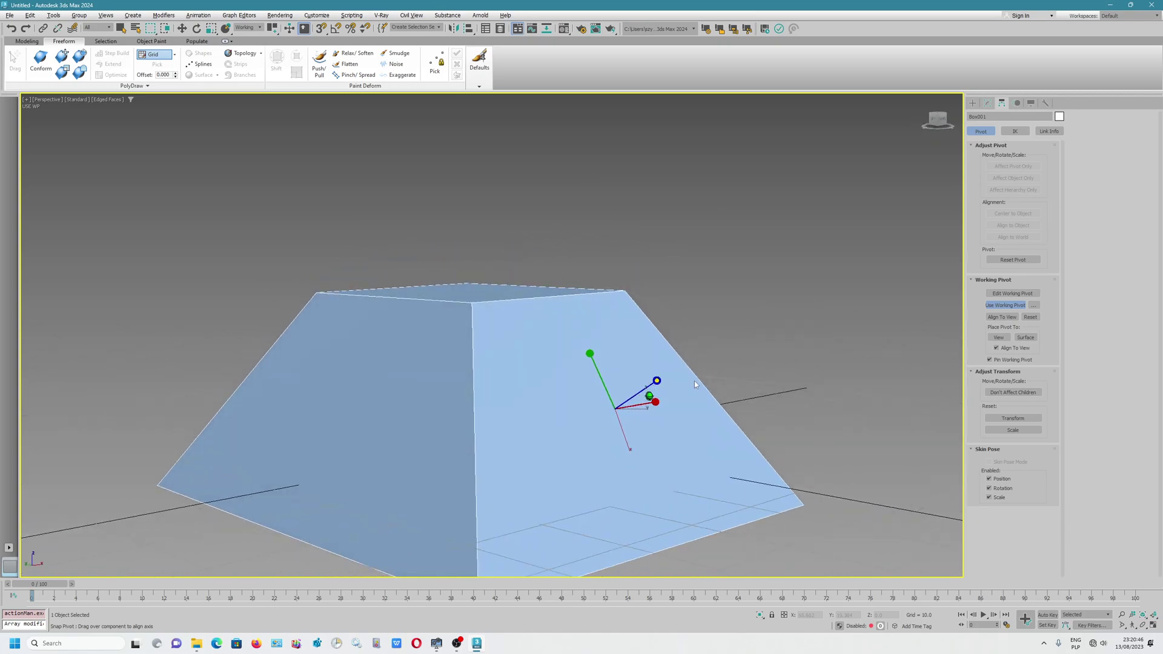
left_click_drag(595, 335, 596, 334)
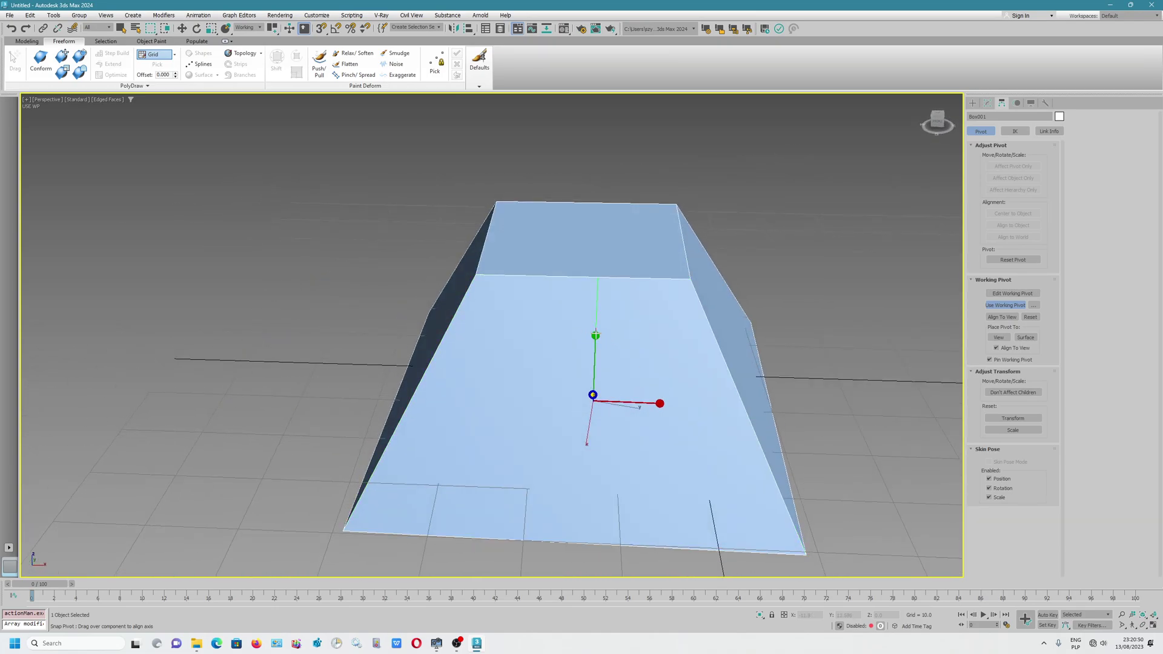
key("w")
mouse_move(595, 363)
middle_mouse_down("alt")
mouse_move(671, 432)
mouse_move(687, 345)
mouse_move(730, 300)
mouse_move(548, 396)
mouse_move(548, 322)
mouse_move(537, 311)
mouse_move(511, 333)
mouse_move(551, 330)
mouse_move(720, 229)
mouse_move(676, 227)
middle_mouse_up("alt")
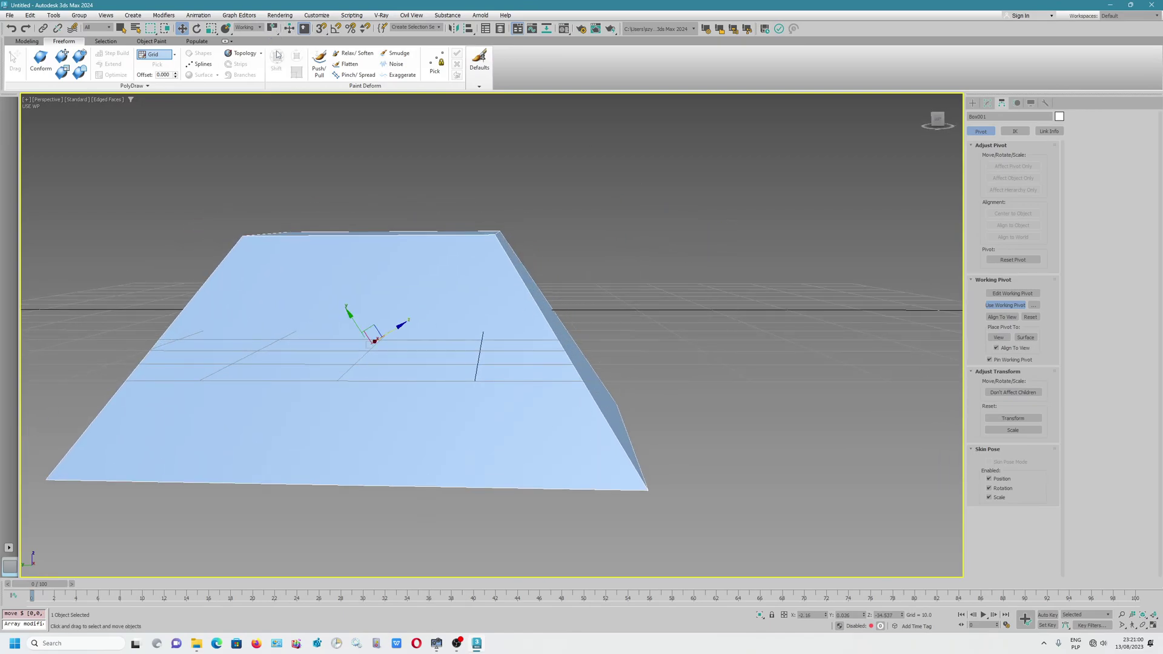
Place a working pivot on the tapered box's top face via the viewport context menu.
mouse_move(416, 234)
middle_mouse_down("alt")
mouse_move(555, 318)
mouse_move(452, 376)
mouse_move(498, 338)
mouse_move(343, 377)
middle_mouse_up("alt")
scroll(497, 337, "down", 3)
middle_click_drag(389, 345, 503, 286)
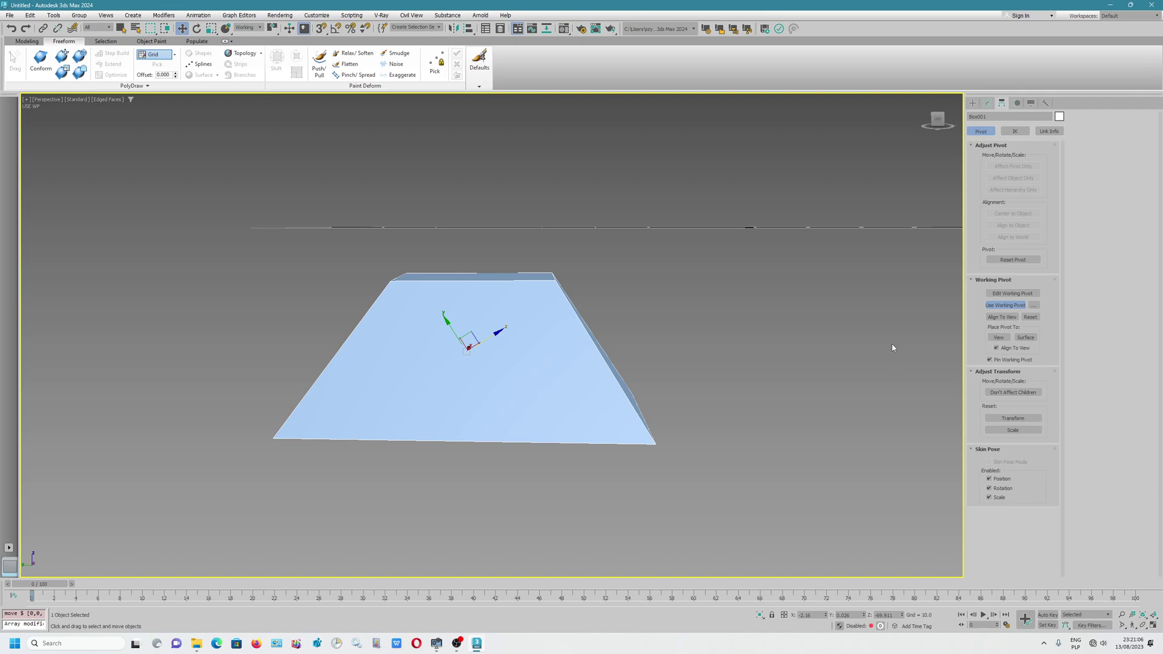
mouse_move(588, 302)
middle_mouse_down("alt")
mouse_move(597, 315)
mouse_move(472, 330)
middle_mouse_up("alt")
right_click(471, 317)
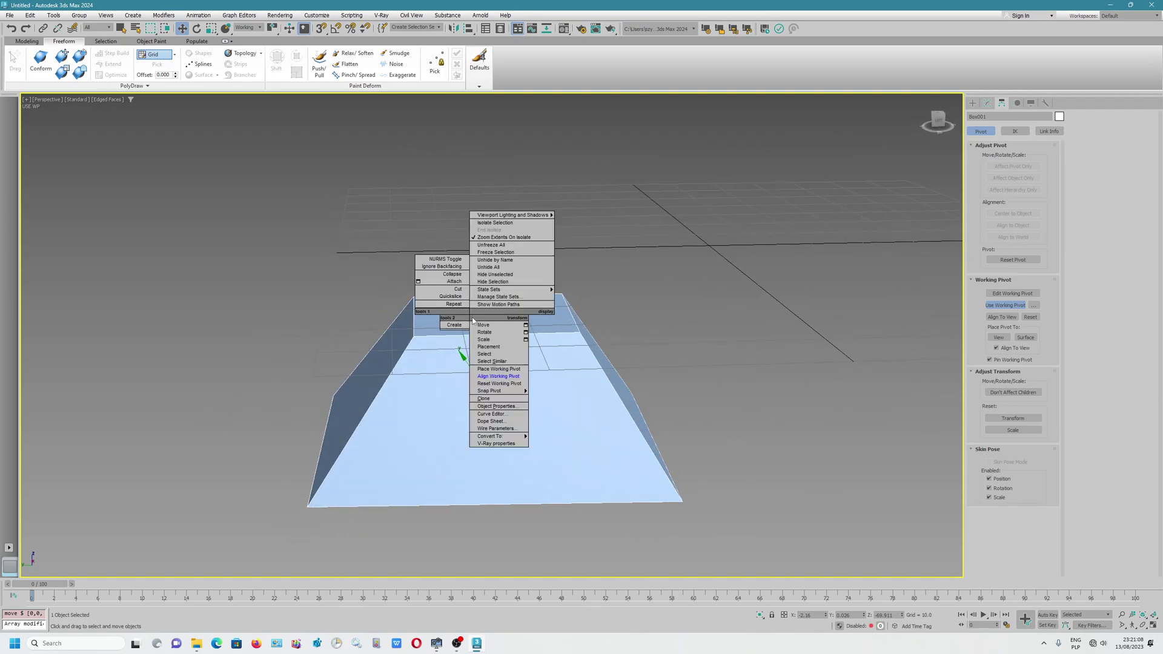
left_click(491, 370)
left_click(496, 326)
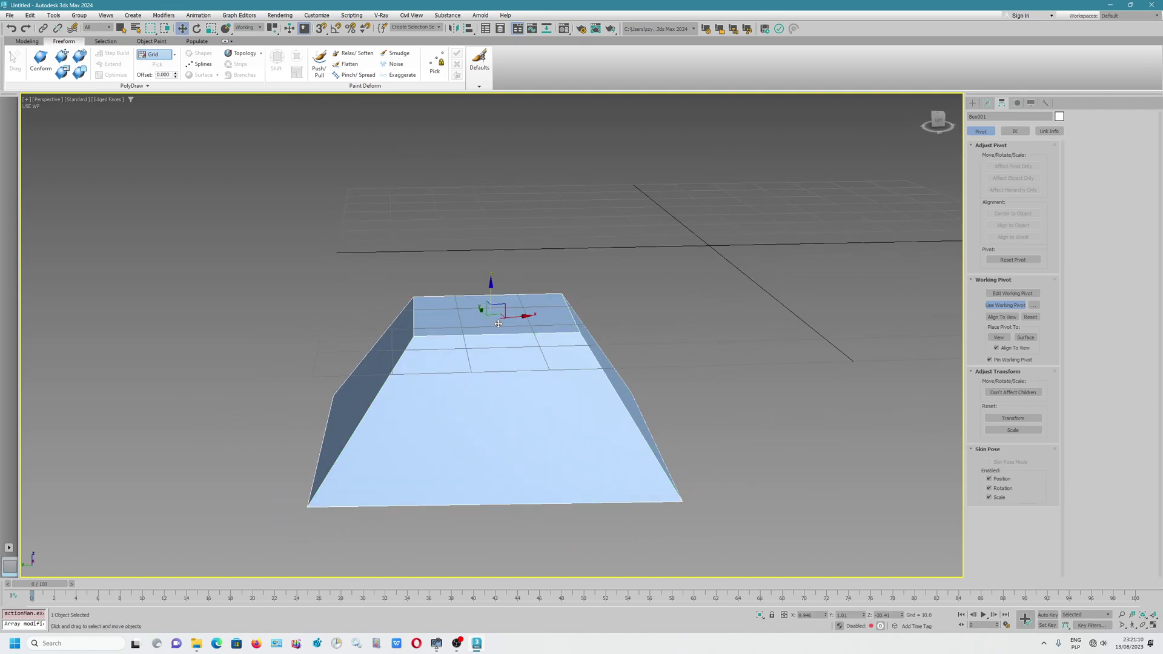
Keep Working as the reference coordinate system and pick a transform-centre option from the flyout.
middle_click_drag(520, 325, 364, 106, "alt")
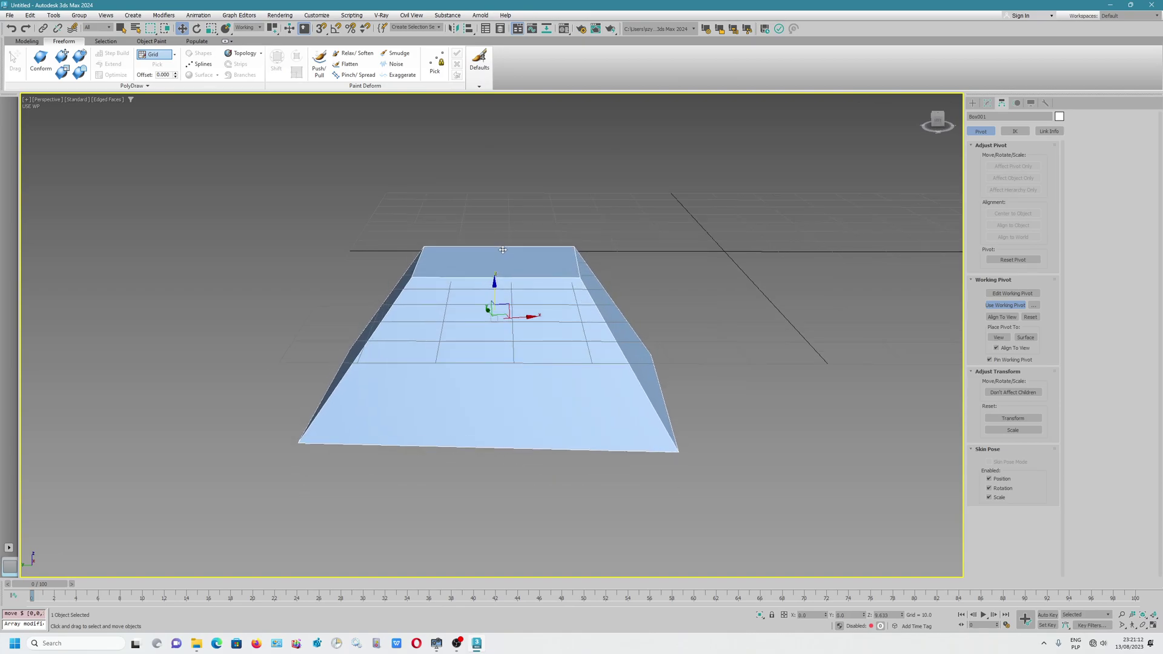
left_click(244, 28)
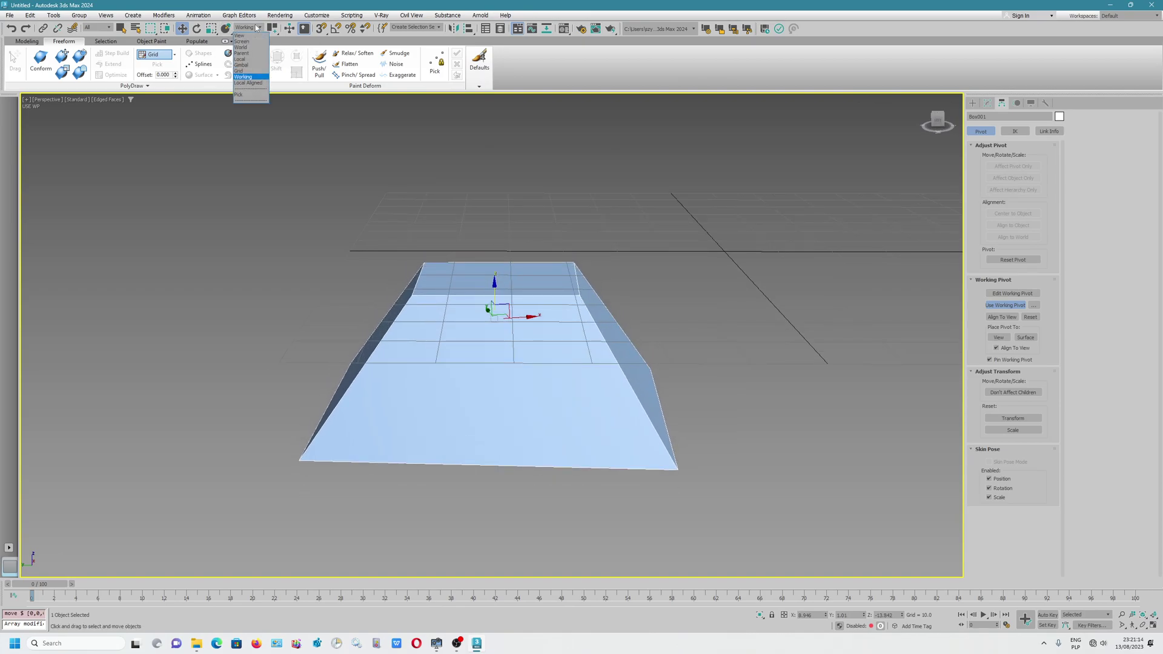
left_click(248, 86)
left_click_drag(275, 28, 271, 59)
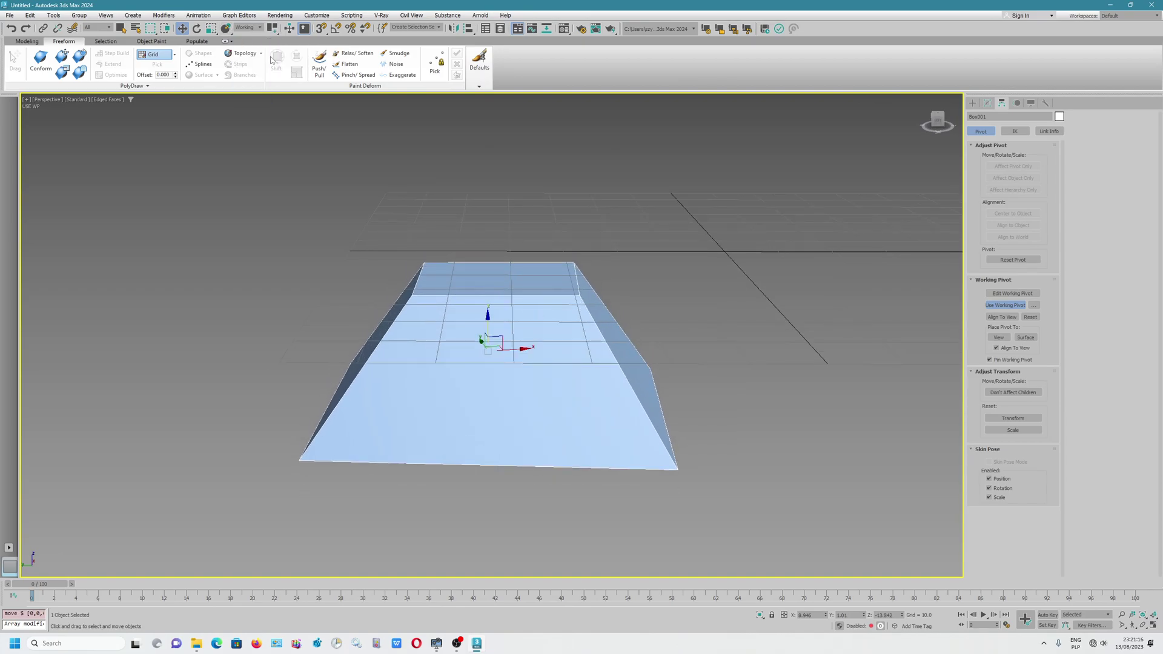
mouse_move(627, 302)
middle_mouse_down("alt")
mouse_move(514, 277)
mouse_move(550, 344)
middle_mouse_up("alt")
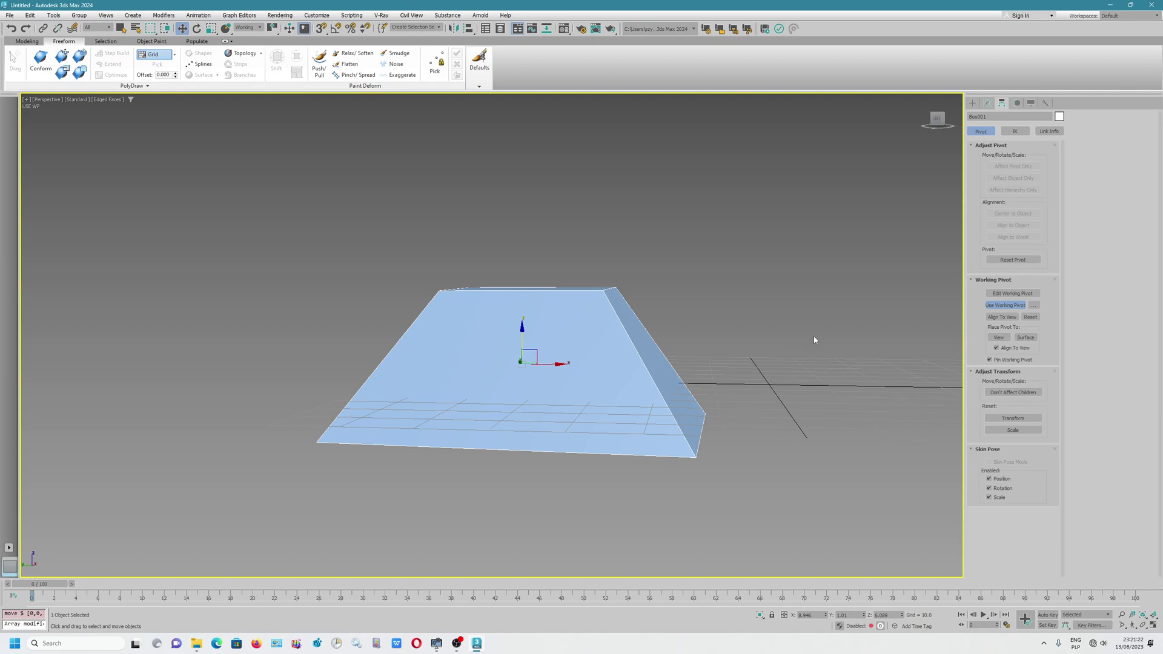
Edit the working pivot up to the box's top edge, confirm it, and test-move the box down and back.
left_click(1000, 294)
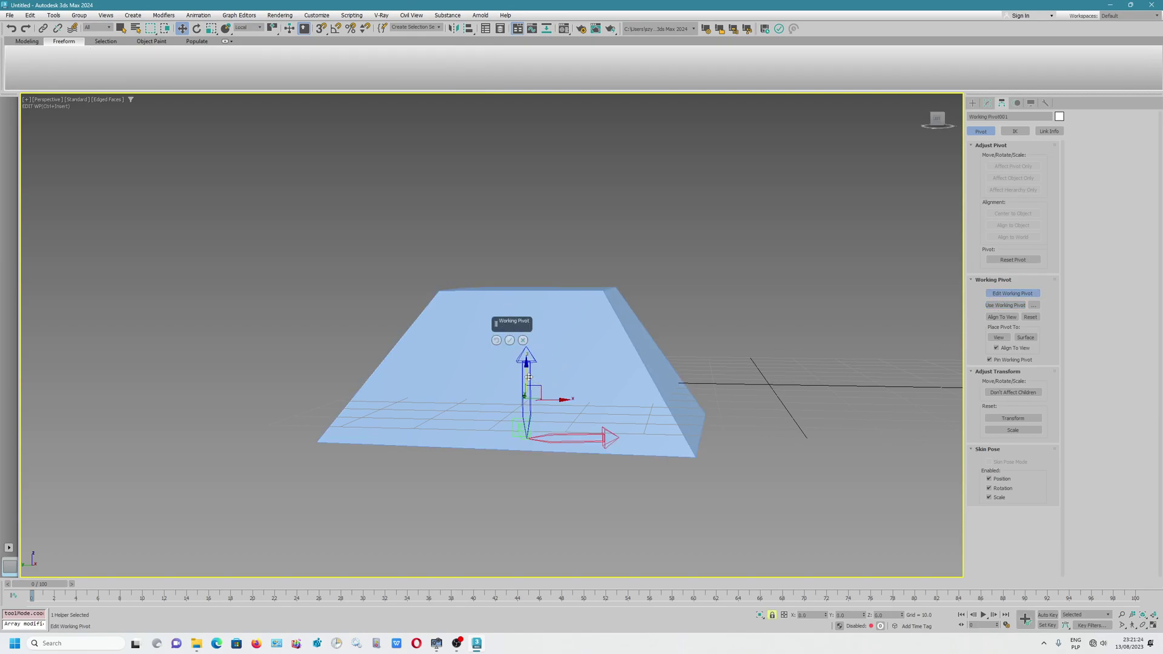
left_click(522, 289)
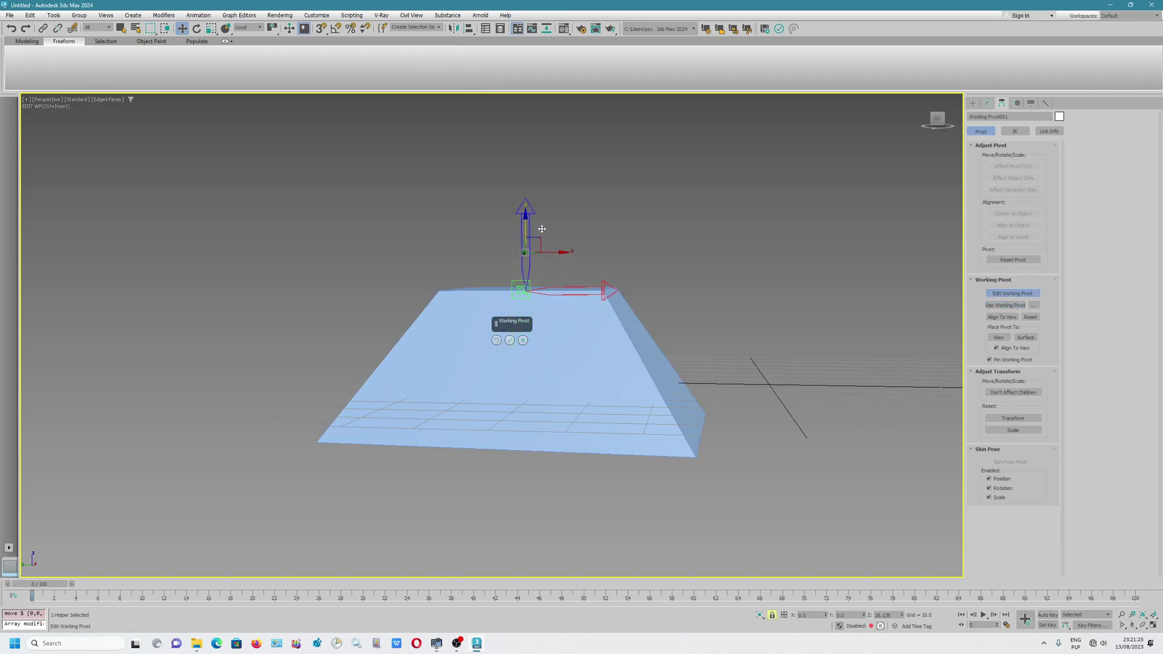
left_click(509, 341)
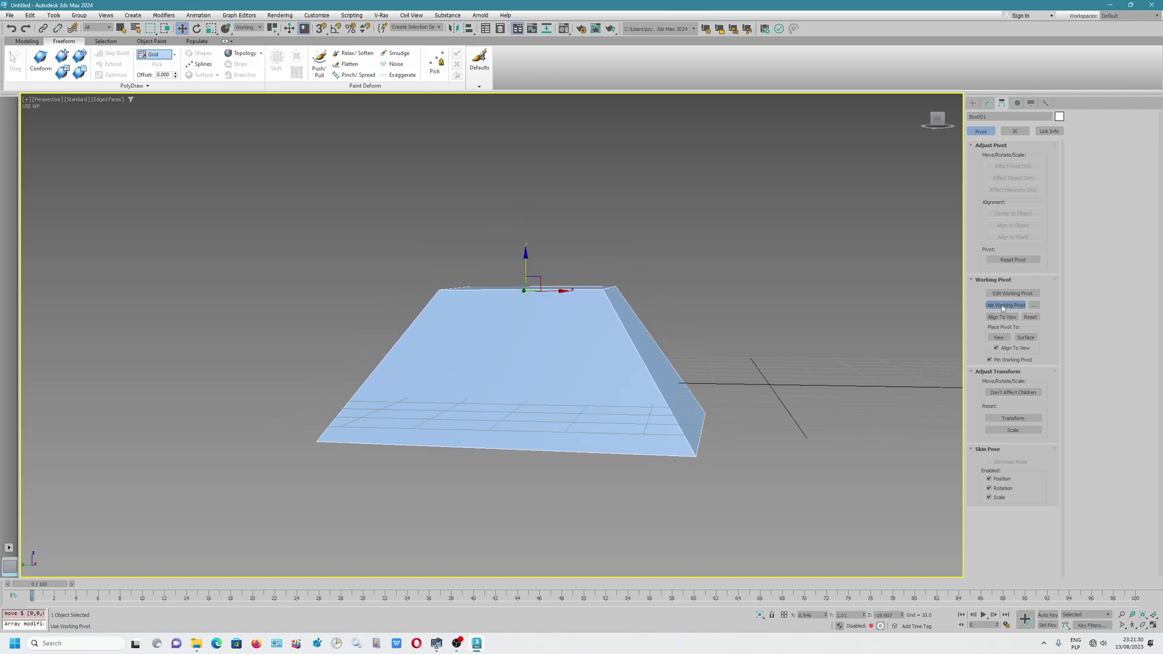
left_click_drag(523, 261, 545, 388)
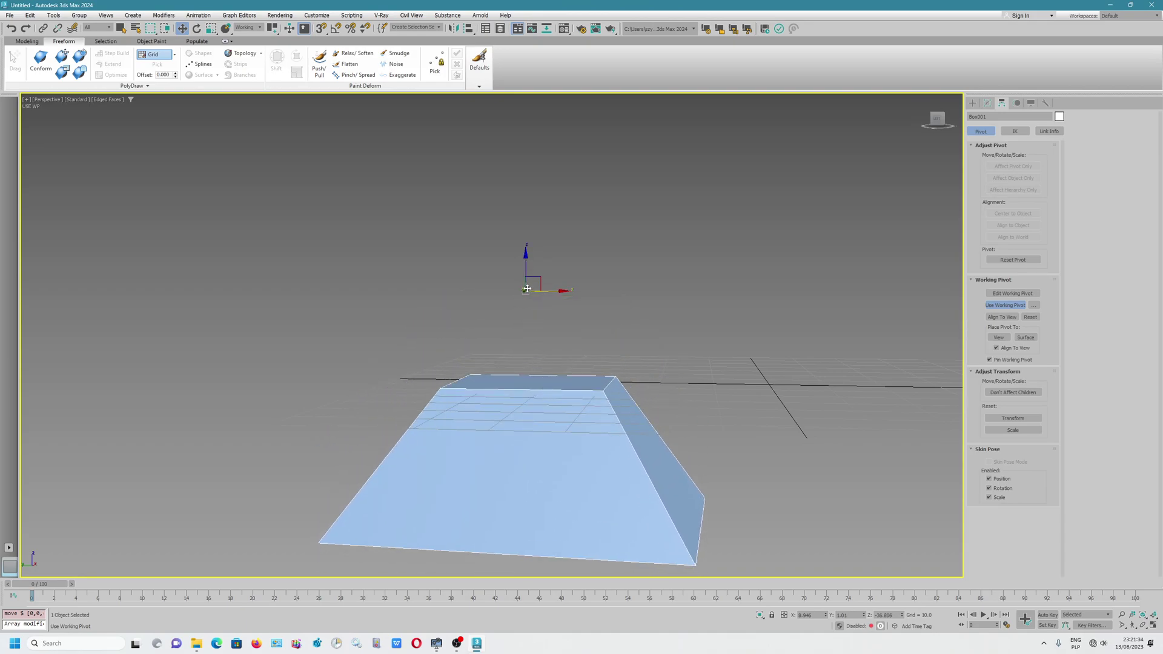
left_click_drag(528, 269, 523, 292)
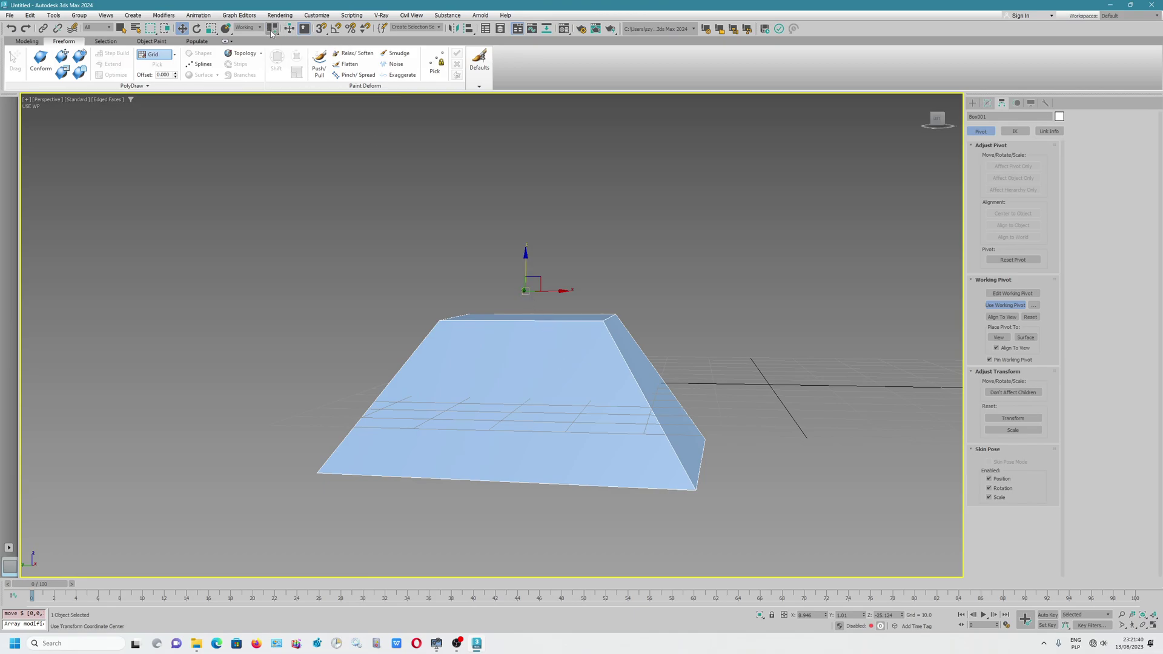
Centre transforms on the working pivot and move the box up and down against it.
left_click_drag(269, 30, 273, 77)
left_click_drag(527, 260, 525, 223)
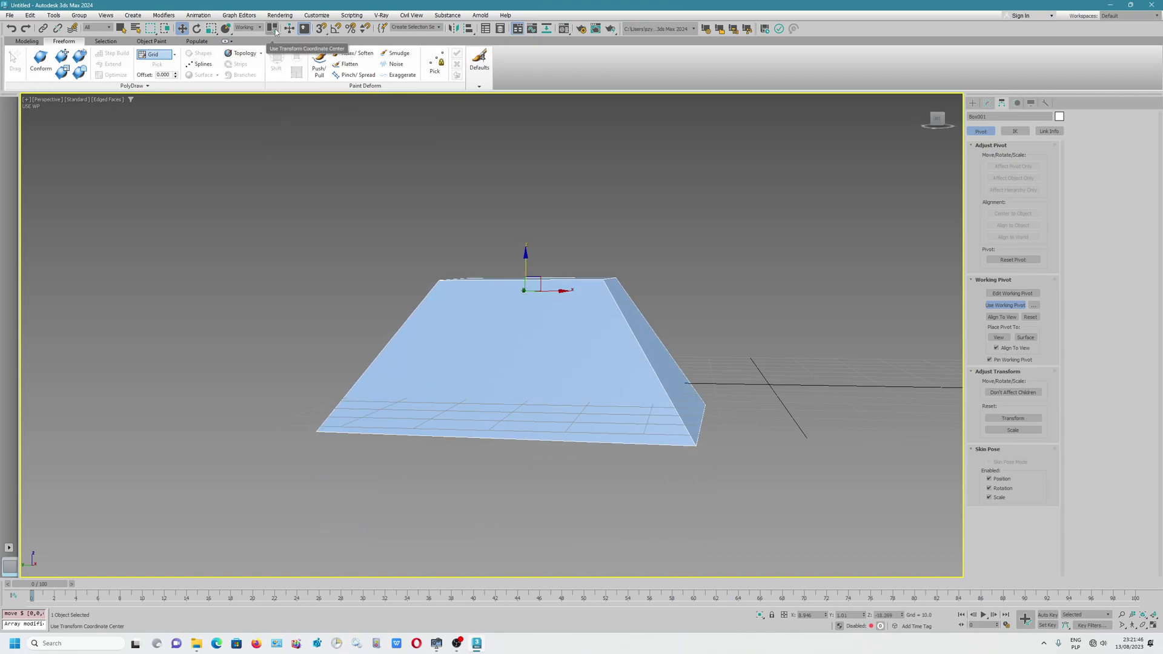
left_click_drag(275, 29, 271, 60)
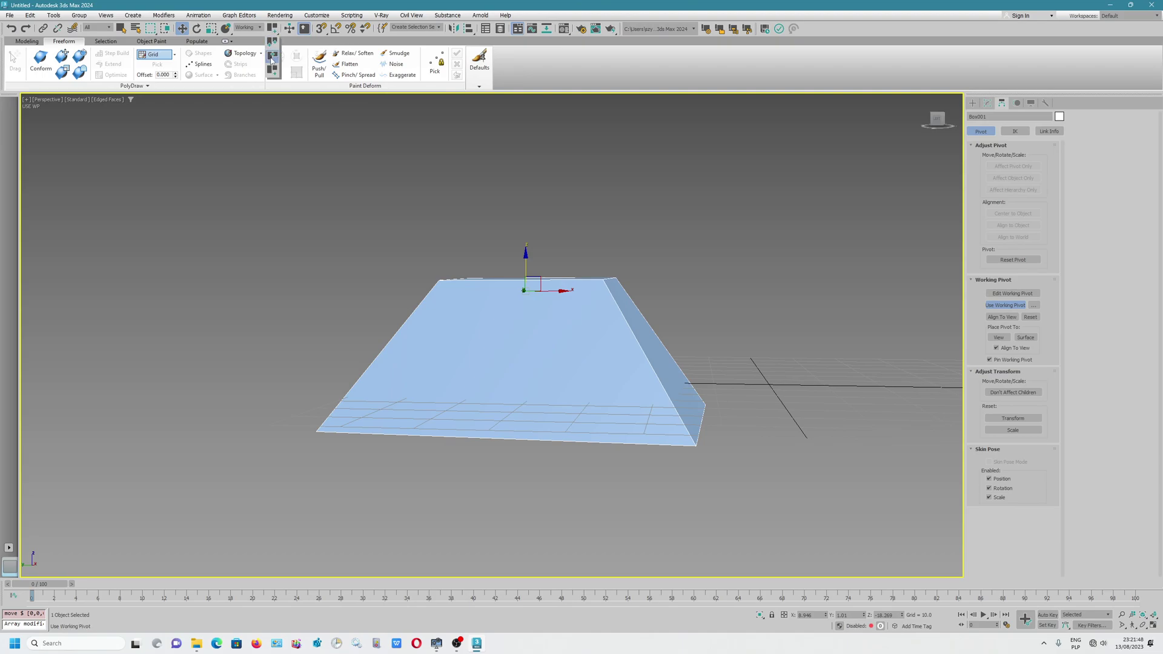
mouse_move(604, 363)
left_mouse_down()
mouse_move(603, 396)
mouse_move(543, 287)
left_mouse_up()
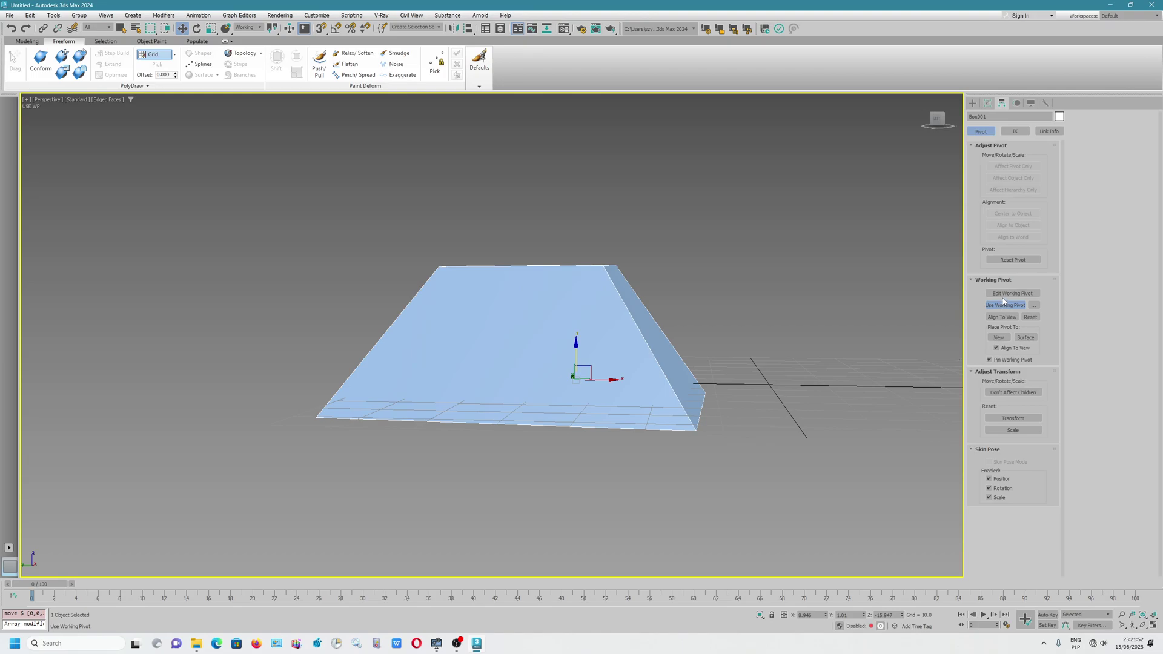
Re-edit the working pivot with Ctrl+Insert, raise it to the box top, and finish editing.
key("ctrl+Insert")
left_click_drag(527, 255, 527, 234)
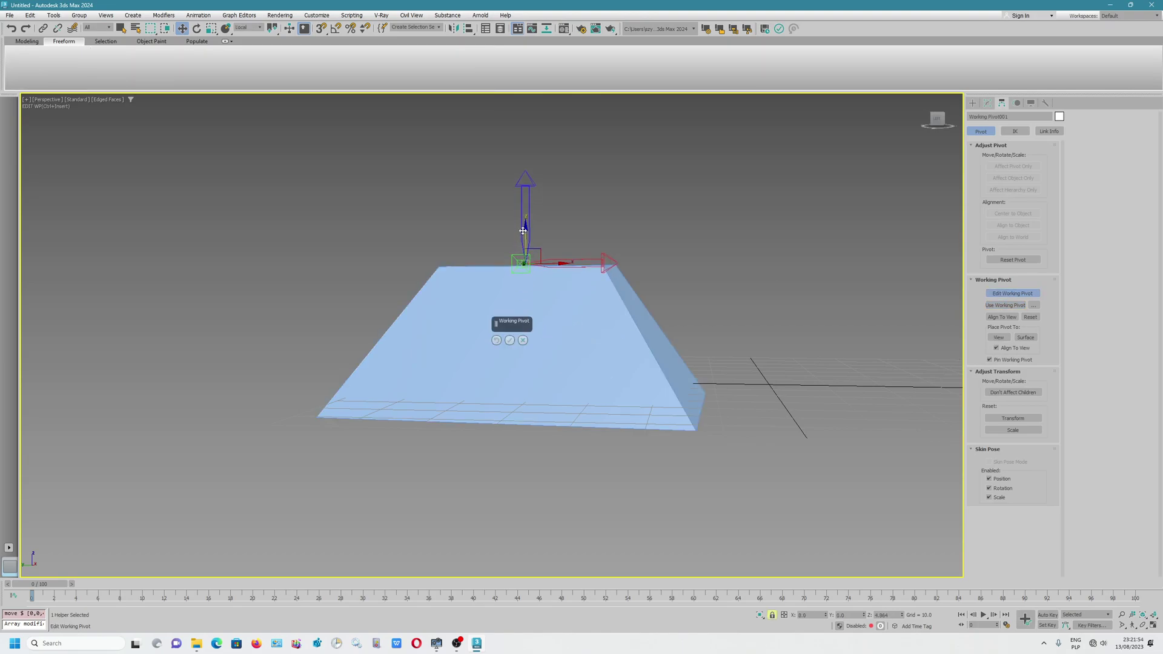
left_click(509, 340)
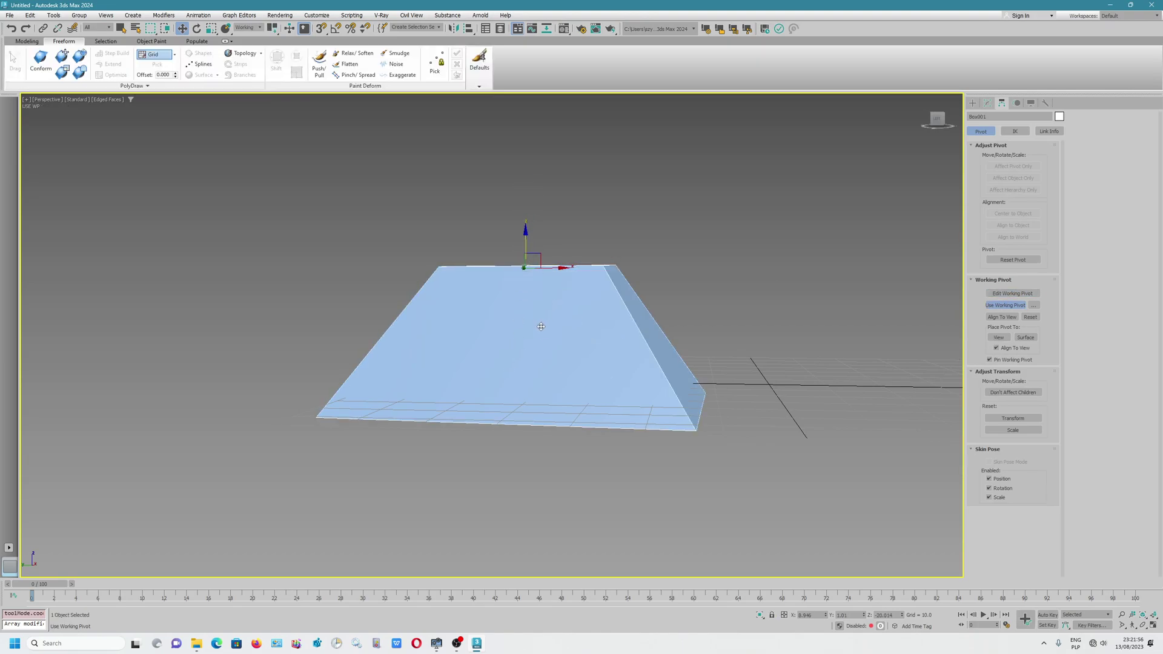
middle_click_drag(499, 345, 266, 98, "alt")
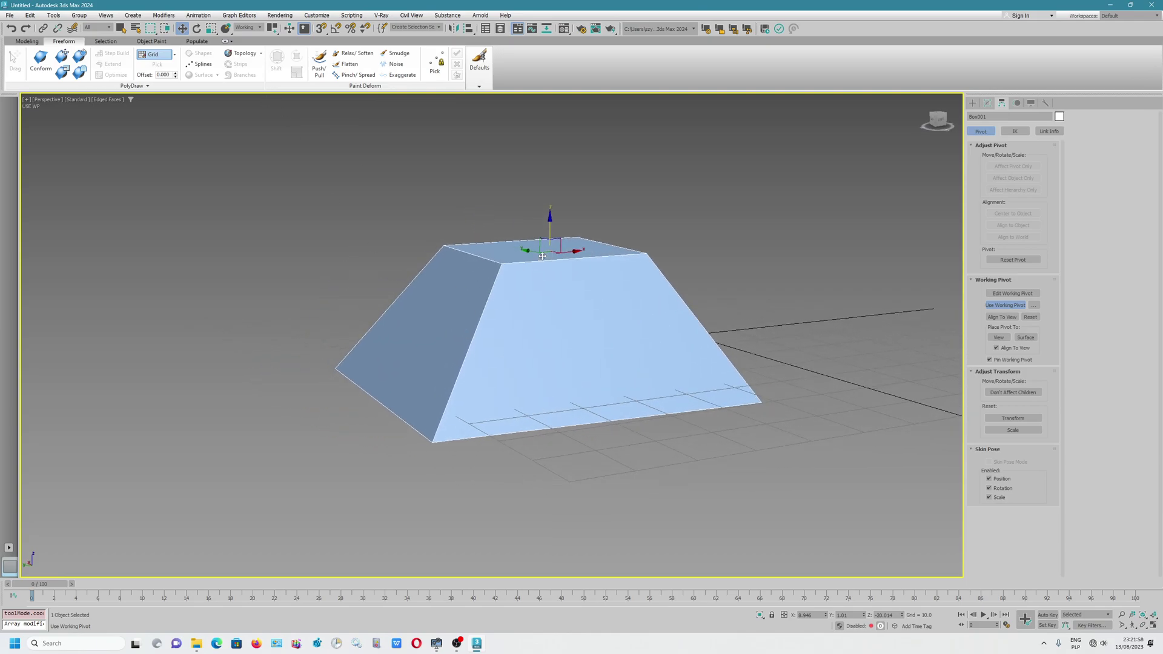
middle_click_drag(552, 314, 526, 318, "alt")
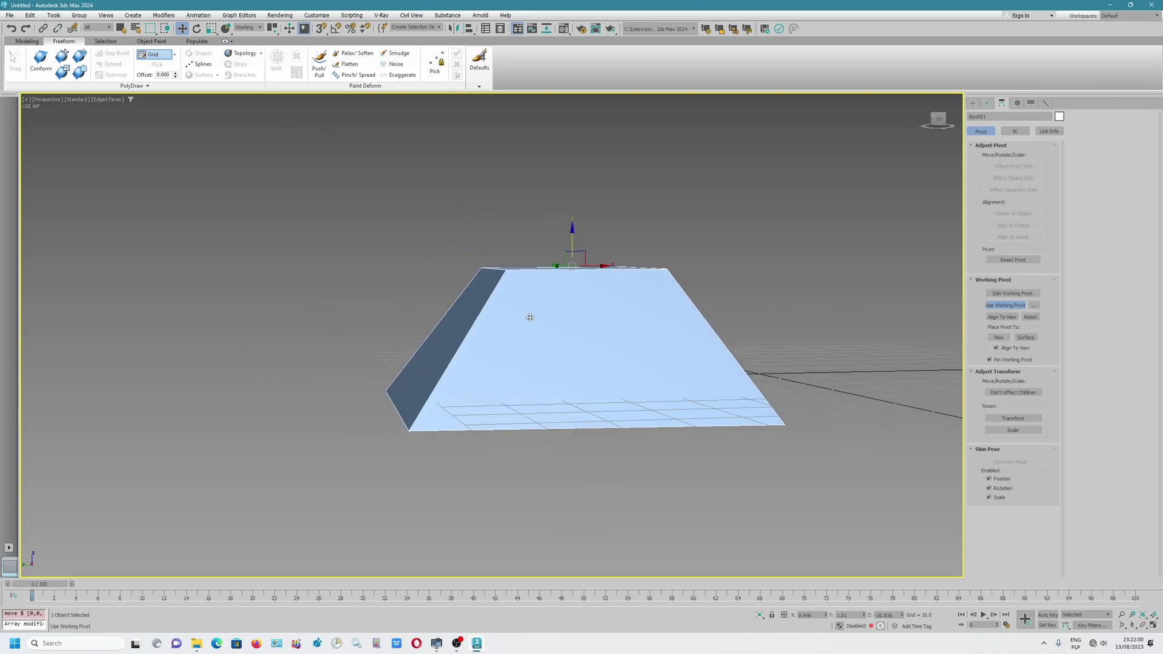
Rotate the box around the working pivot and inspect the result.
key("e")
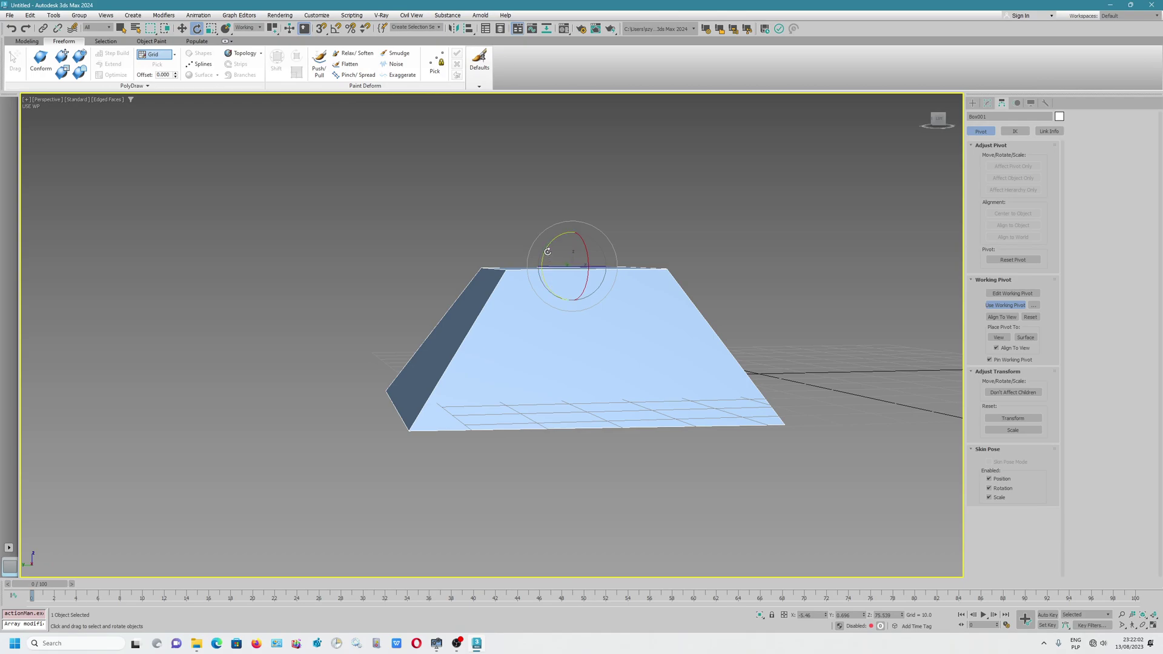
left_click_drag(547, 252, 535, 327)
mouse_move(536, 328)
middle_mouse_down("alt")
mouse_move(582, 353)
mouse_move(465, 416)
middle_mouse_up("alt")
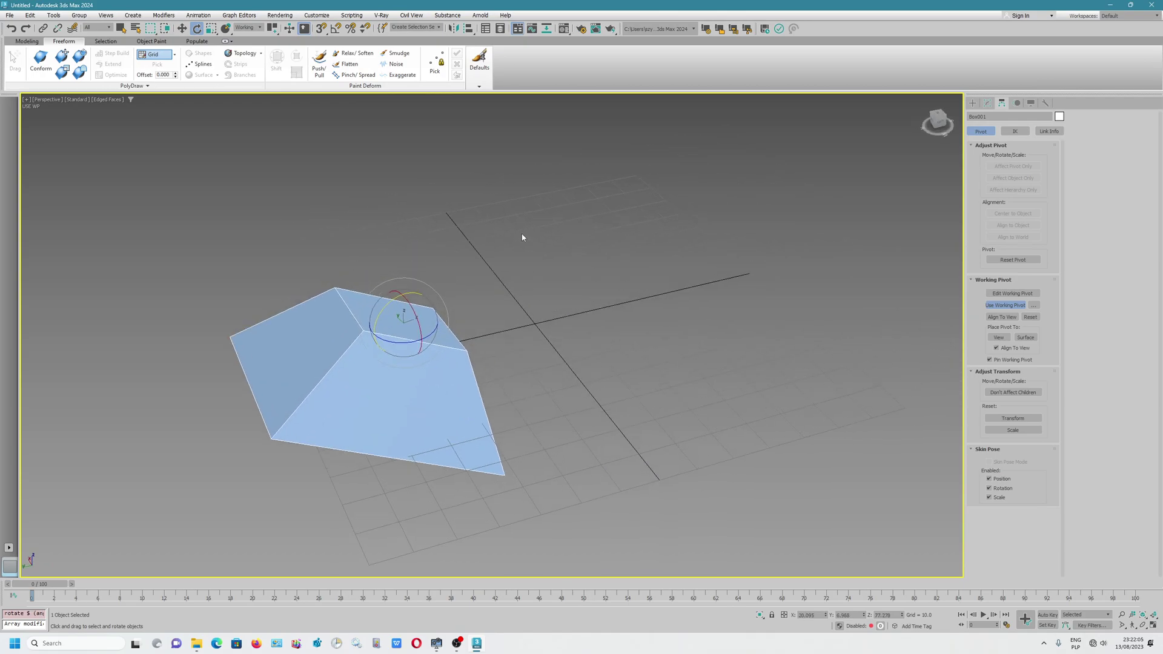
Adjust the home grid spacing in Grid and Snap Settings, making the grid much denser.
right_click(349, 29)
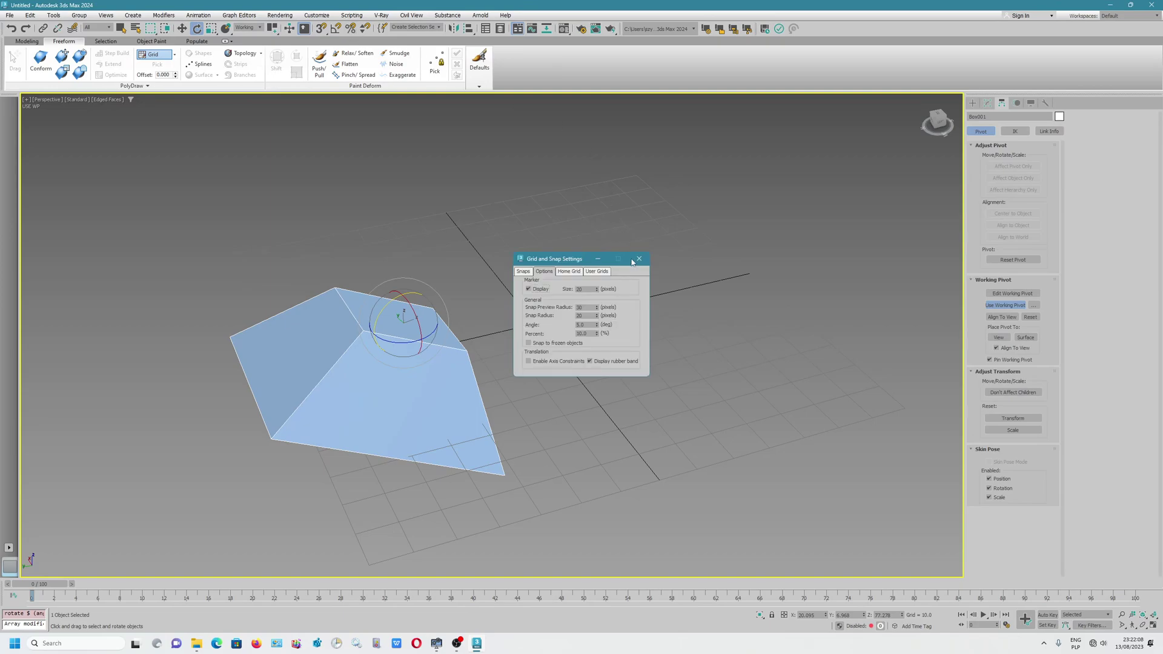
left_click(639, 260)
right_click(321, 29)
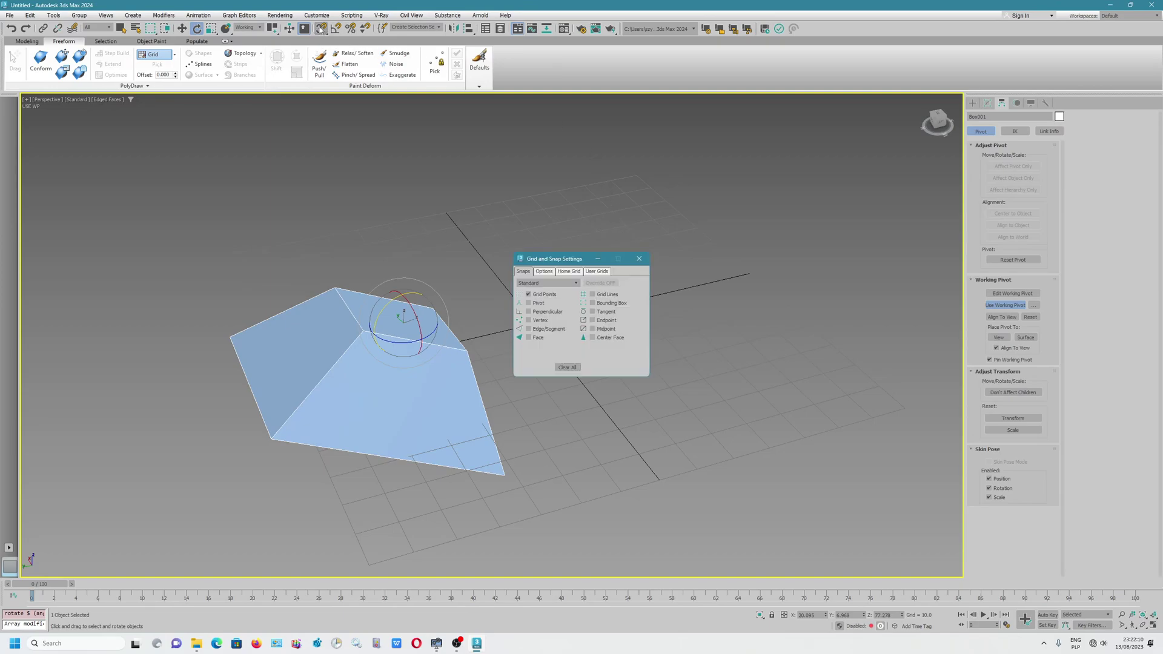
left_click(570, 271)
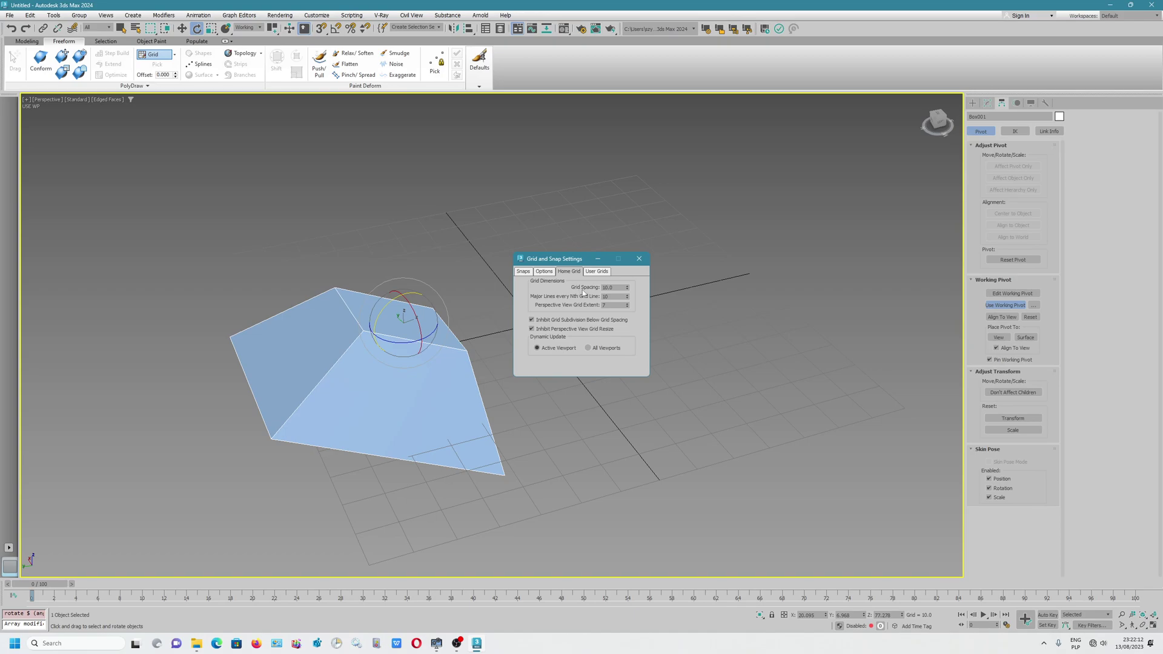
mouse_move(628, 290)
left_mouse_down()
mouse_move(635, 312)
mouse_move(627, 297)
left_mouse_up()
left_click_drag(627, 288, 628, 319)
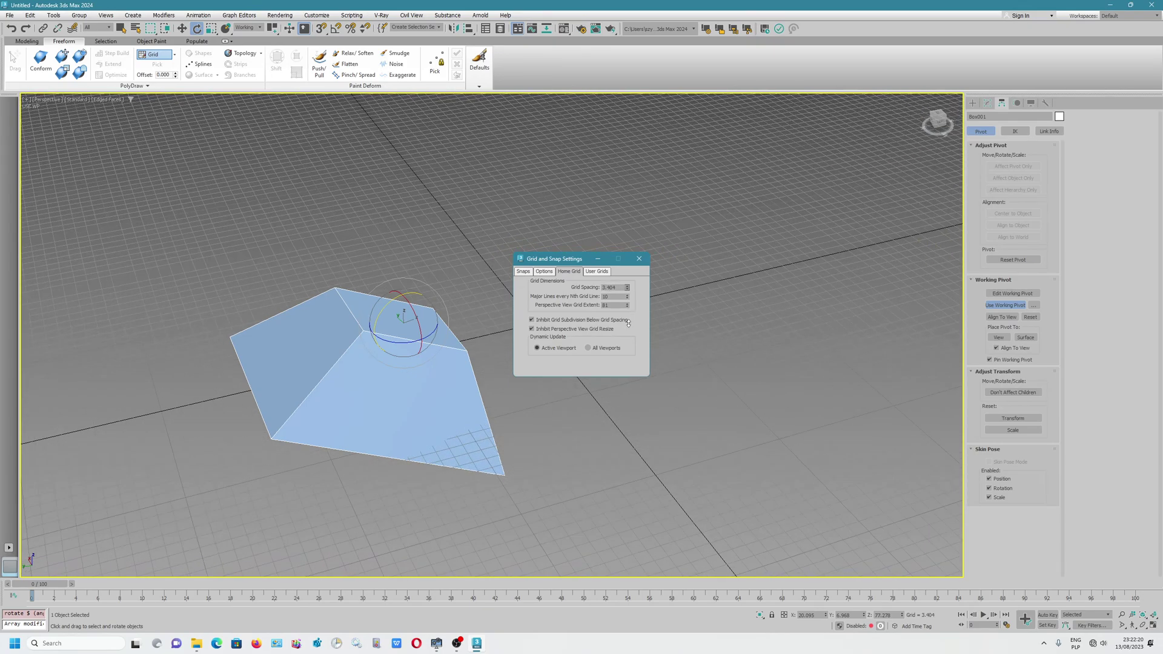
left_click(639, 259)
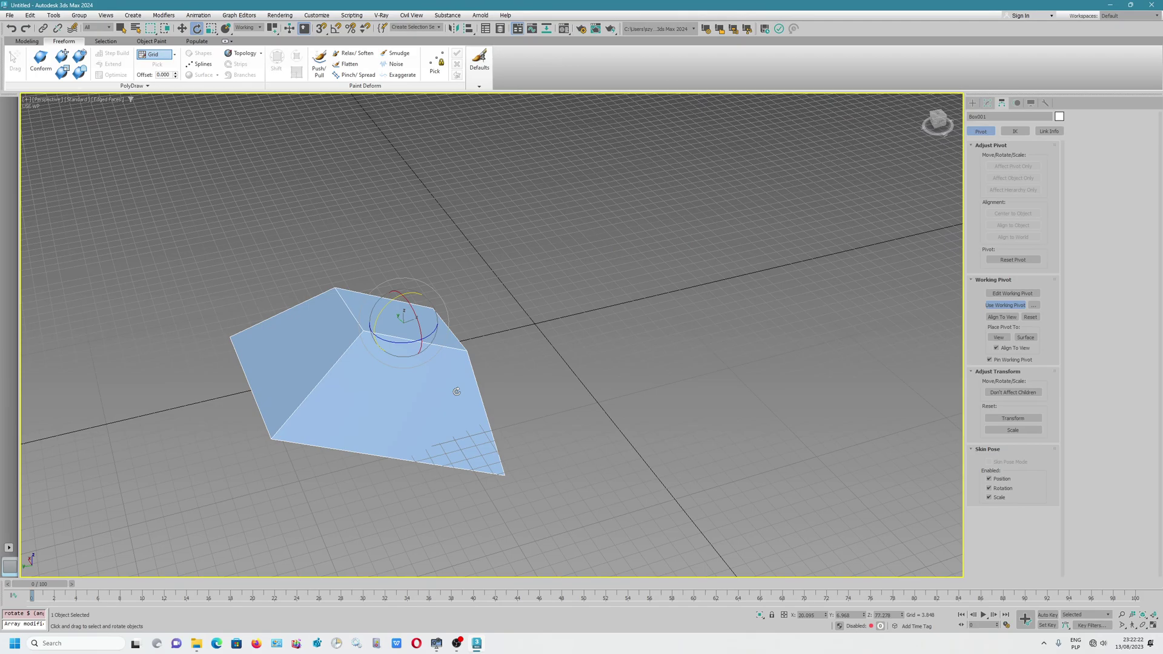
mouse_move(457, 392)
middle_mouse_down("alt")
mouse_move(436, 373)
mouse_move(456, 316)
mouse_move(440, 356)
middle_mouse_up("alt")
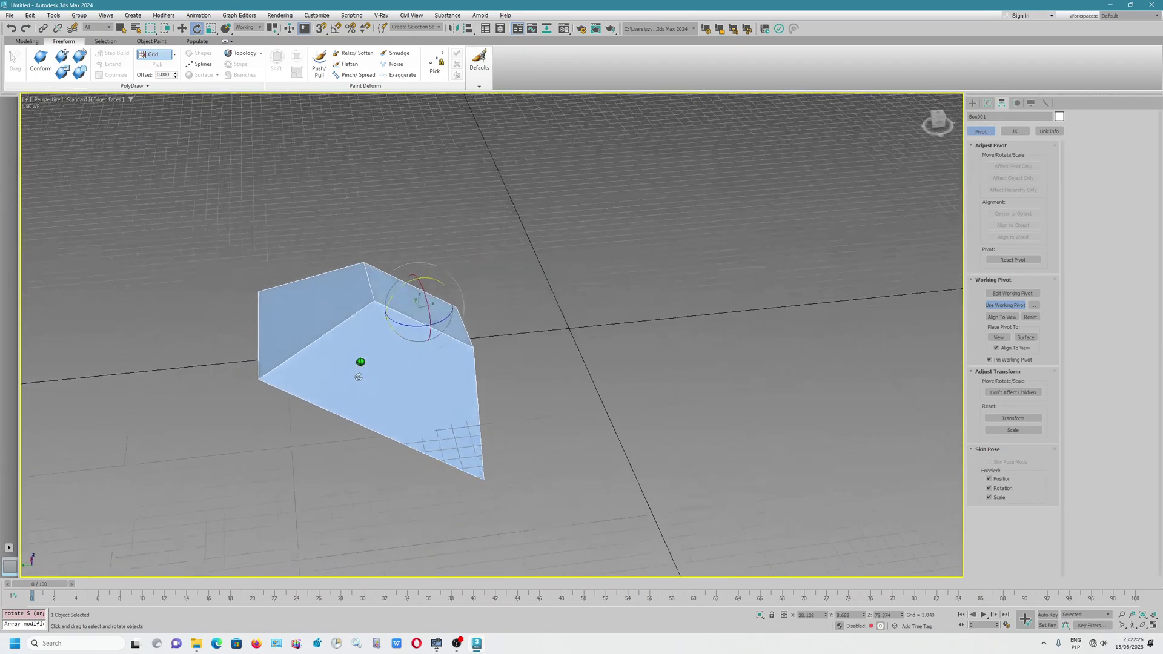
scroll(446, 362, "down", 4)
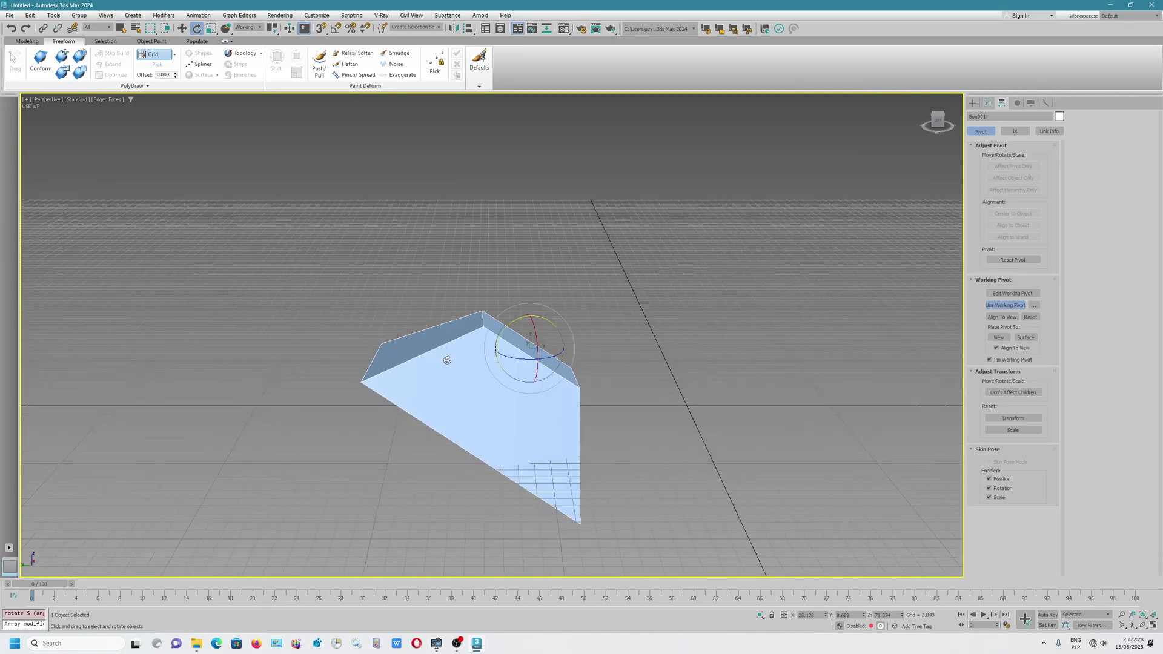
In Move mode, place the working pivot at the box's top corner from the quad menu.
key("w")
right_click(440, 340)
left_click(465, 388)
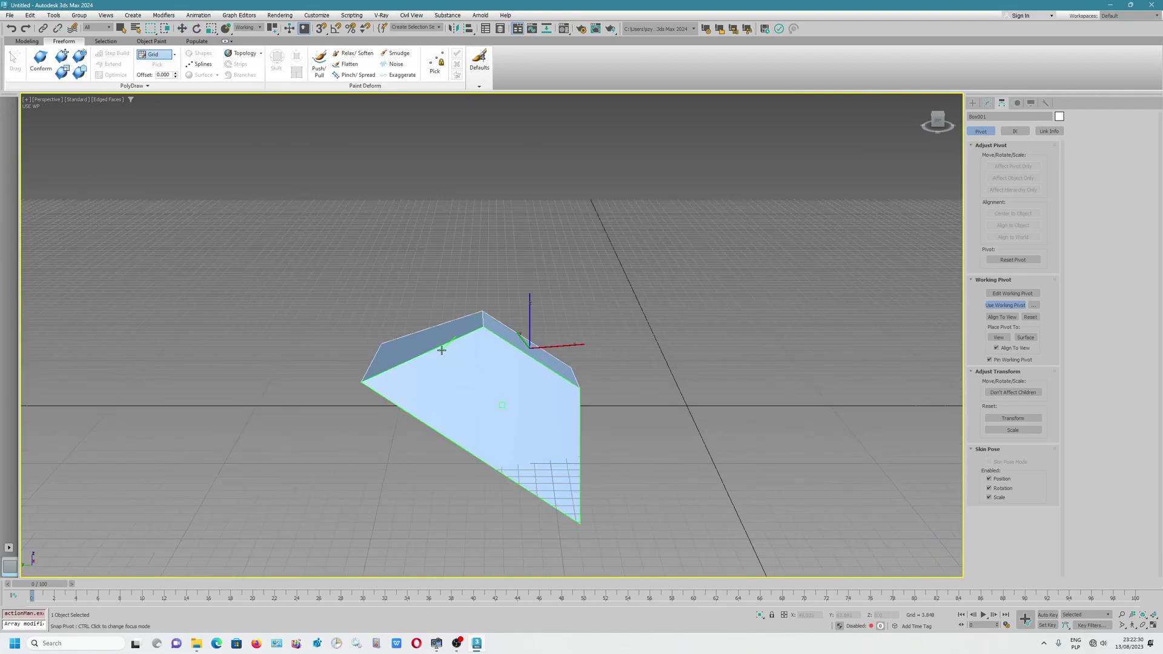
left_click(427, 339)
middle_click_drag(468, 371, 399, 318, "alt")
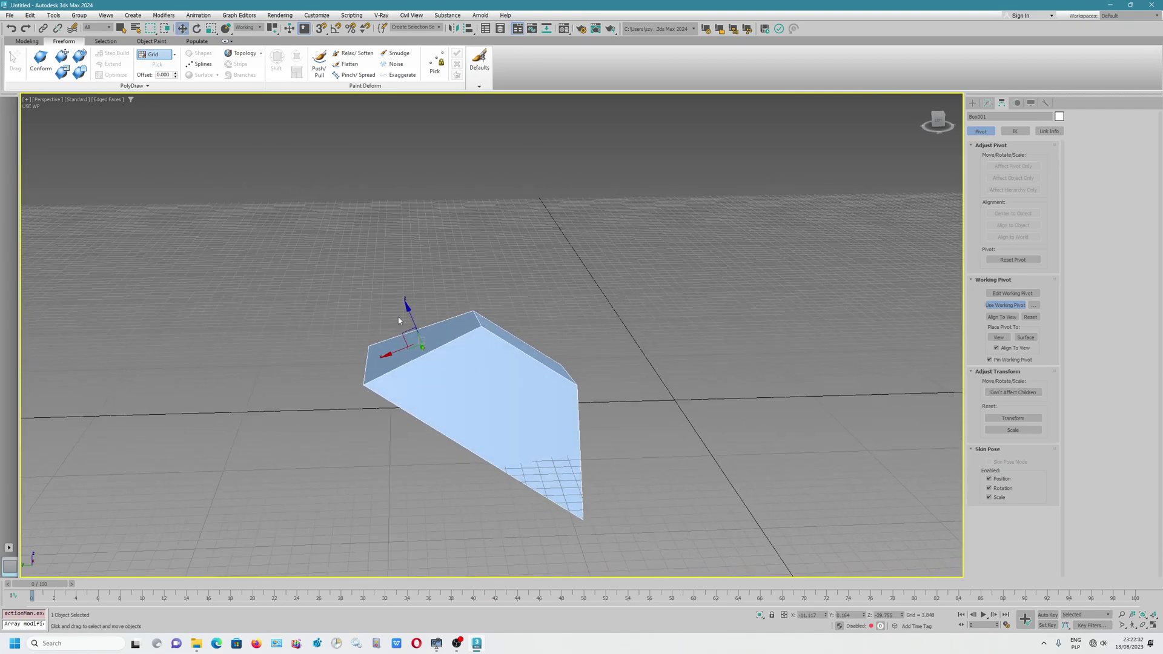
Select the box's top polygon in the Modify panel, stretch it upward, then undo the stretch.
left_click(987, 104)
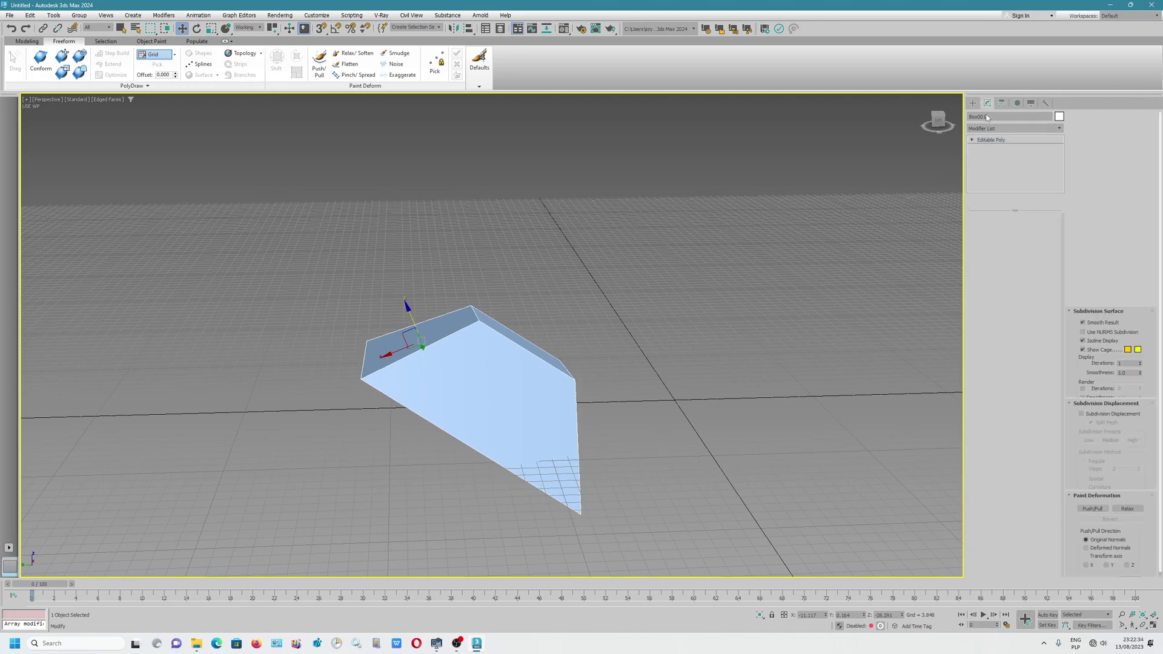
left_click(451, 326)
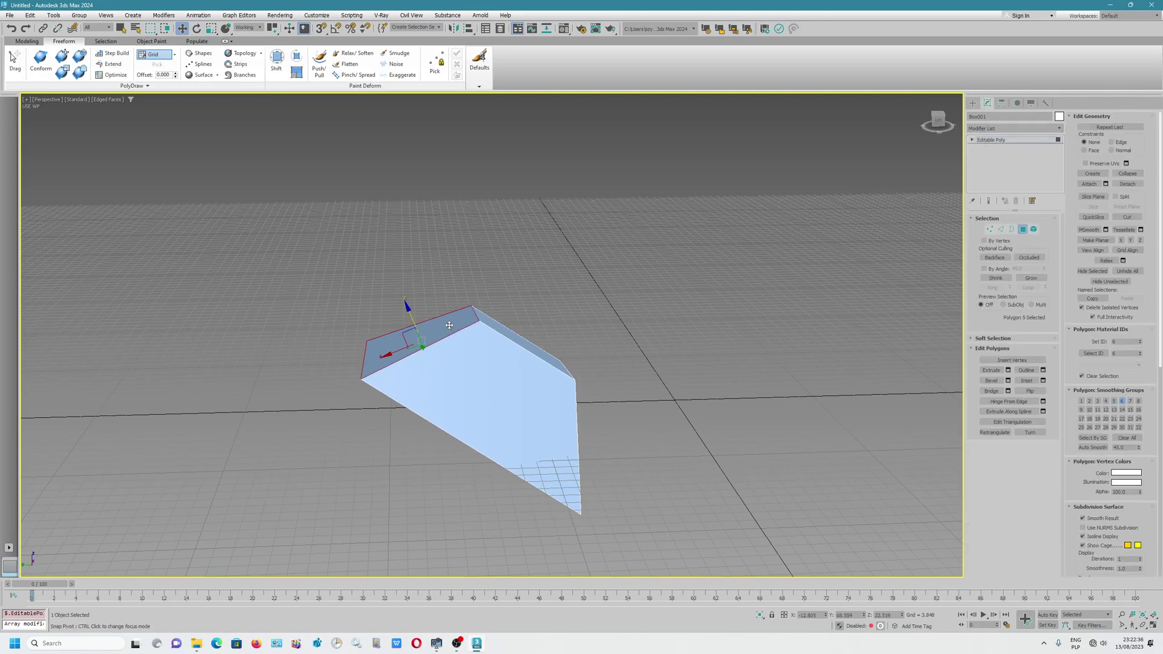
left_click_drag(408, 312, 355, 228)
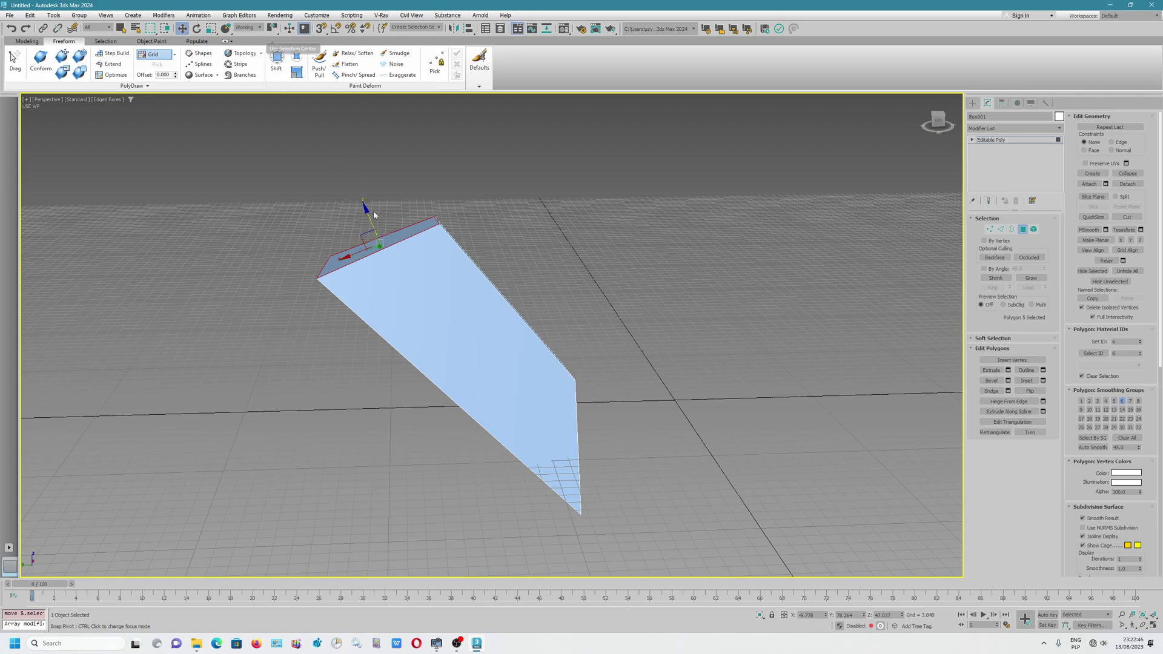
left_click_drag(370, 213, 329, 131)
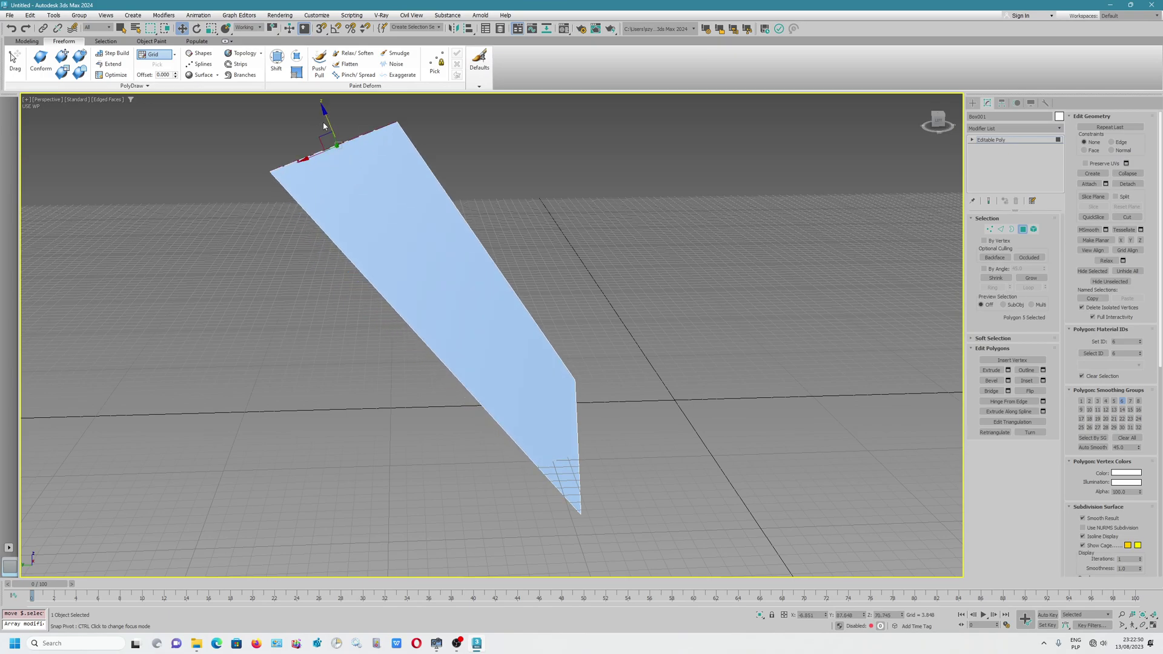
right_click(327, 123)
left_click(380, 202, "ctrl")
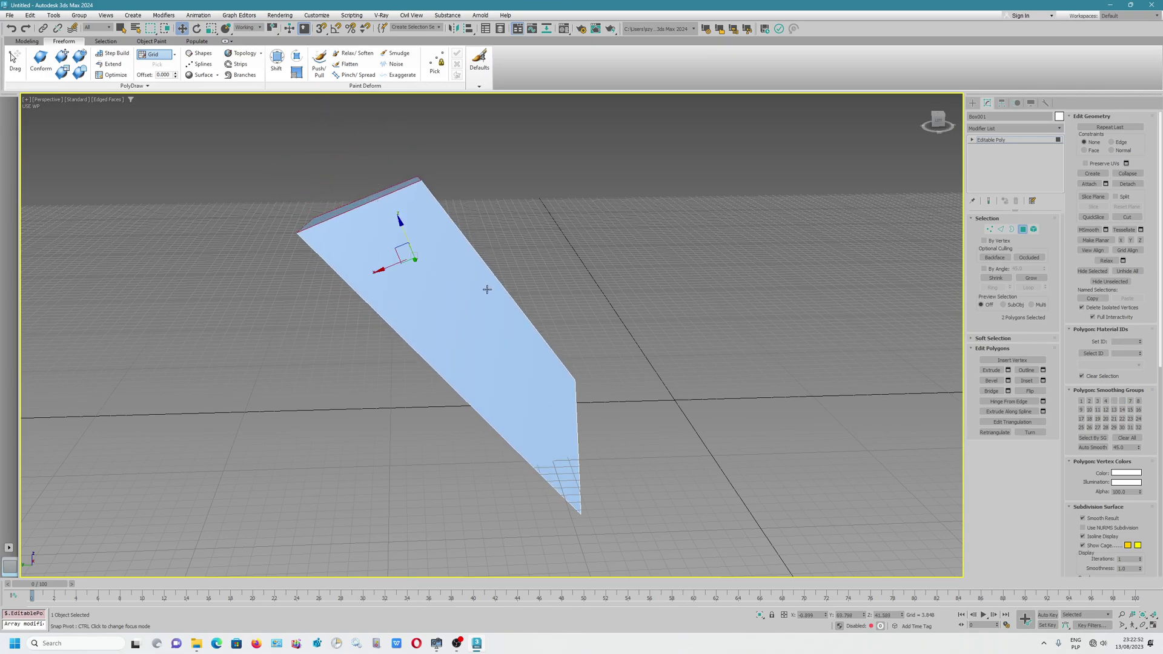
Reselect the top polygon and shift it down and to the right.
middle_click_drag(487, 289, 481, 330, "alt")
left_click(454, 293)
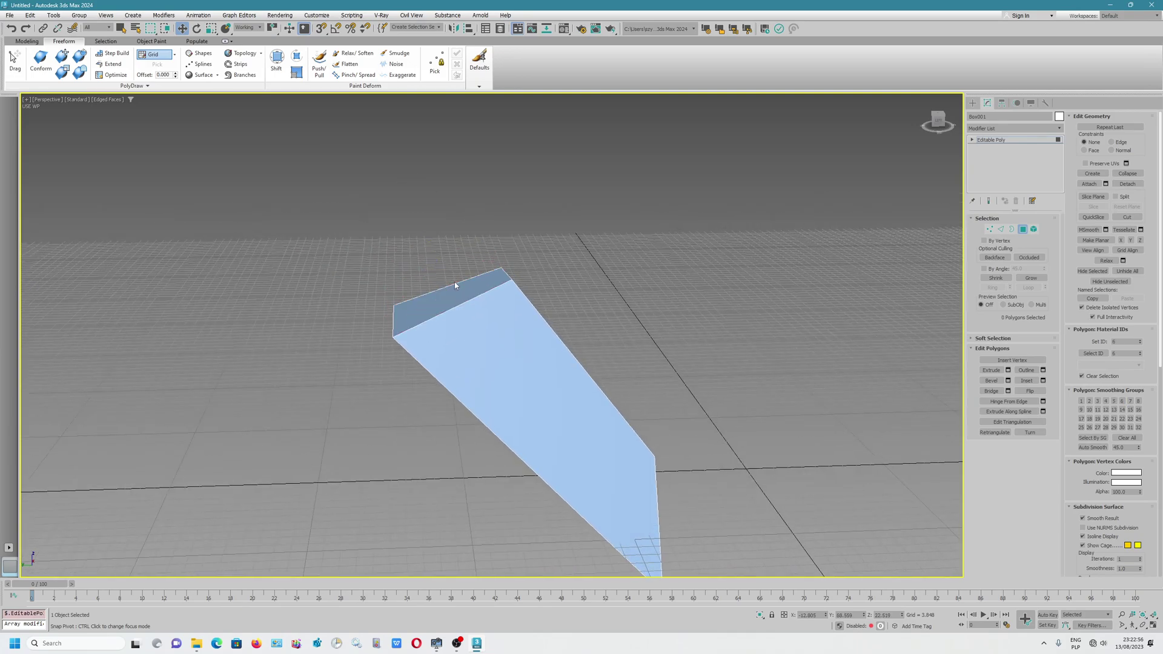
left_click_drag(433, 254, 448, 291)
middle_click_drag(502, 344, 513, 336, "alt")
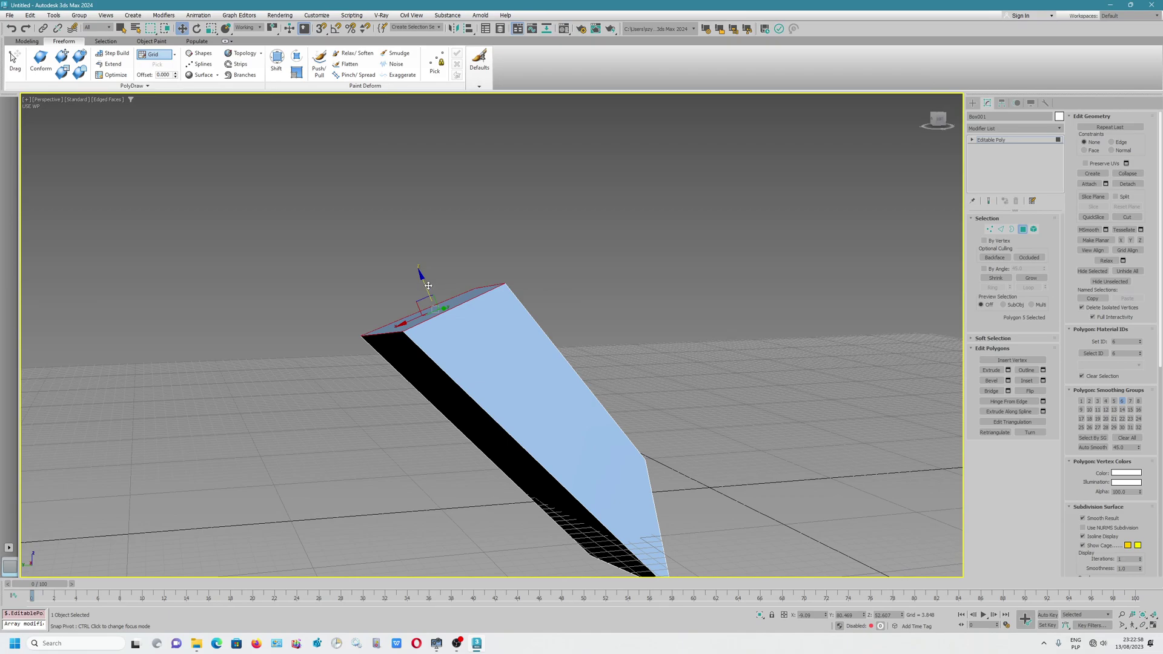
Move the top polygon down, then bring up Customize > Preferences.
left_click_drag(428, 286, 437, 317)
middle_click_drag(532, 393, 337, 324, "alt")
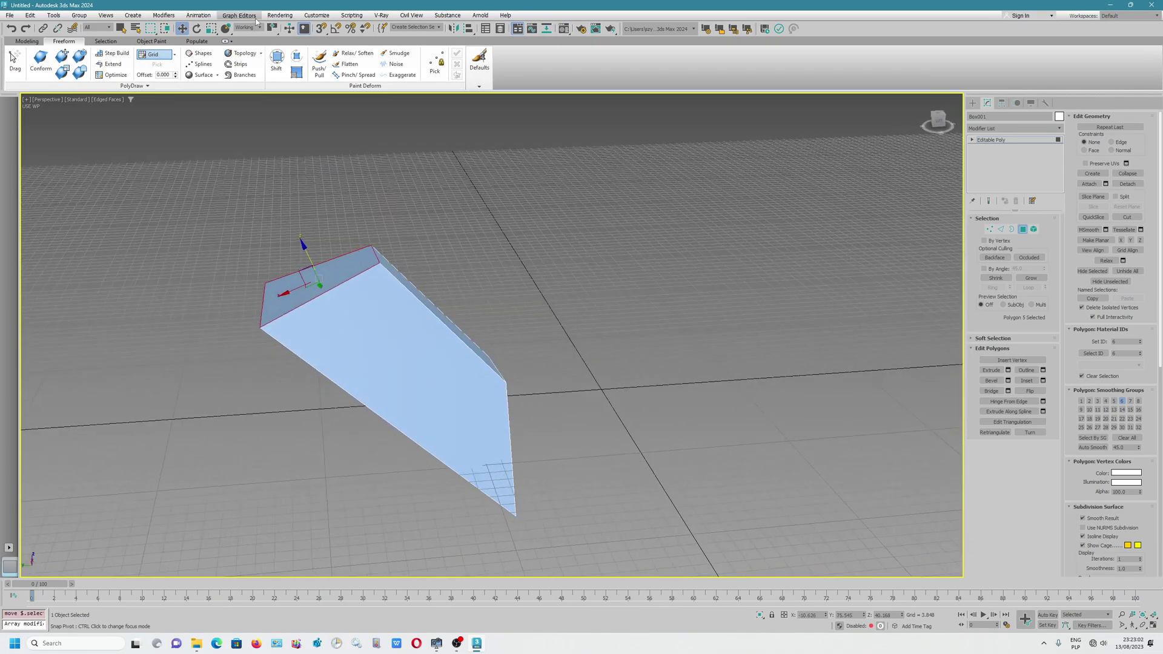
left_click(317, 16)
left_click(343, 191)
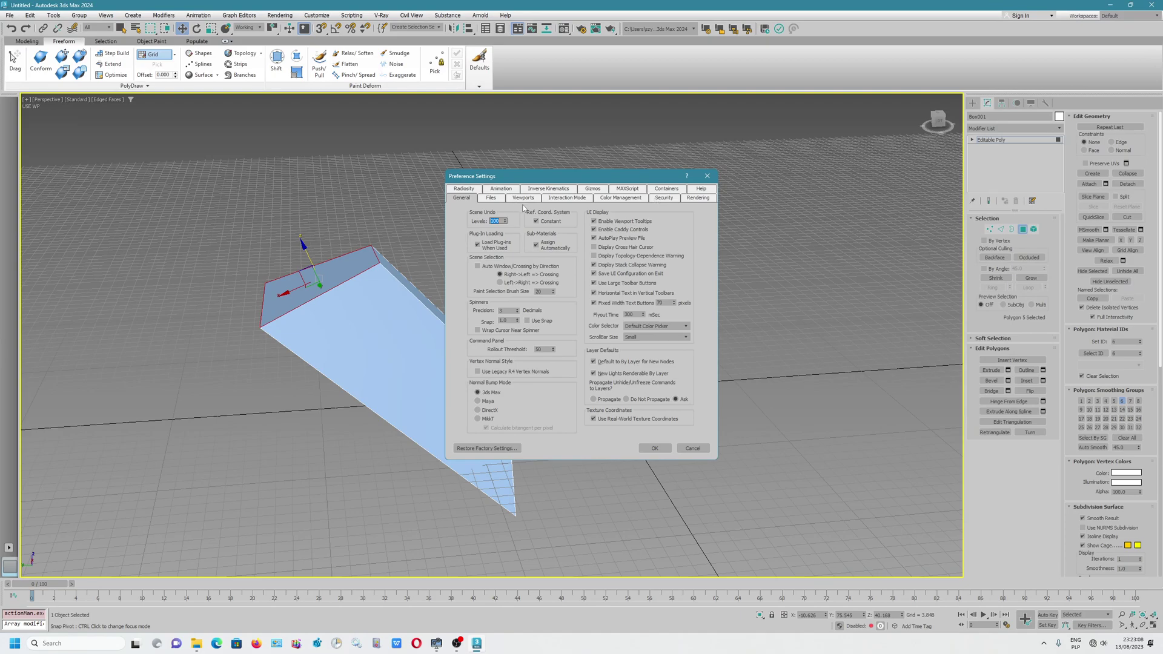
On the Gizmos tab raise the move gizmo size and plane-handle offset, then confirm with OK.
left_click(589, 190)
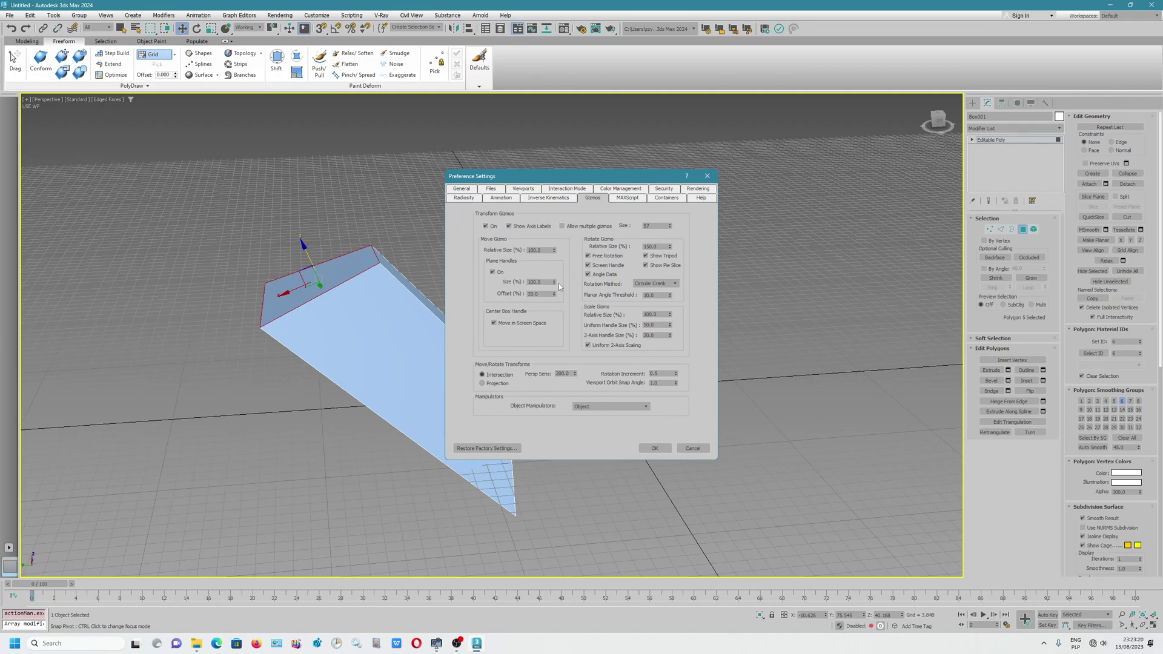
left_click(643, 445)
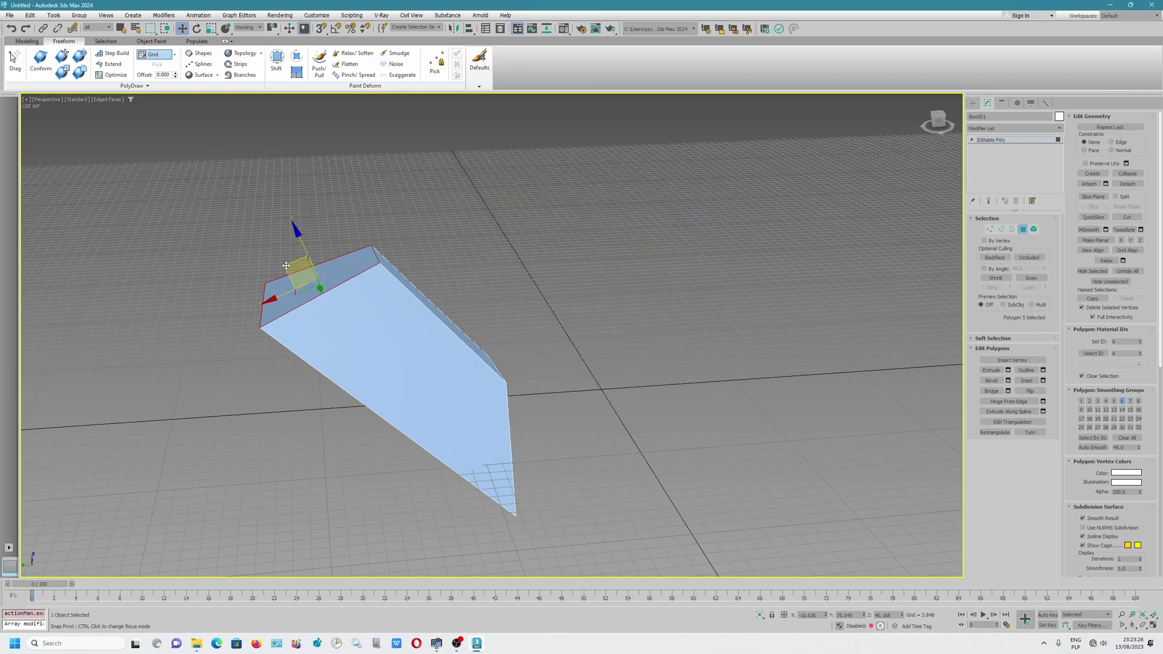
Move the end polygon up and outward, switching the transform centre and nudging it along its height.
left_click_drag(286, 266, 256, 238)
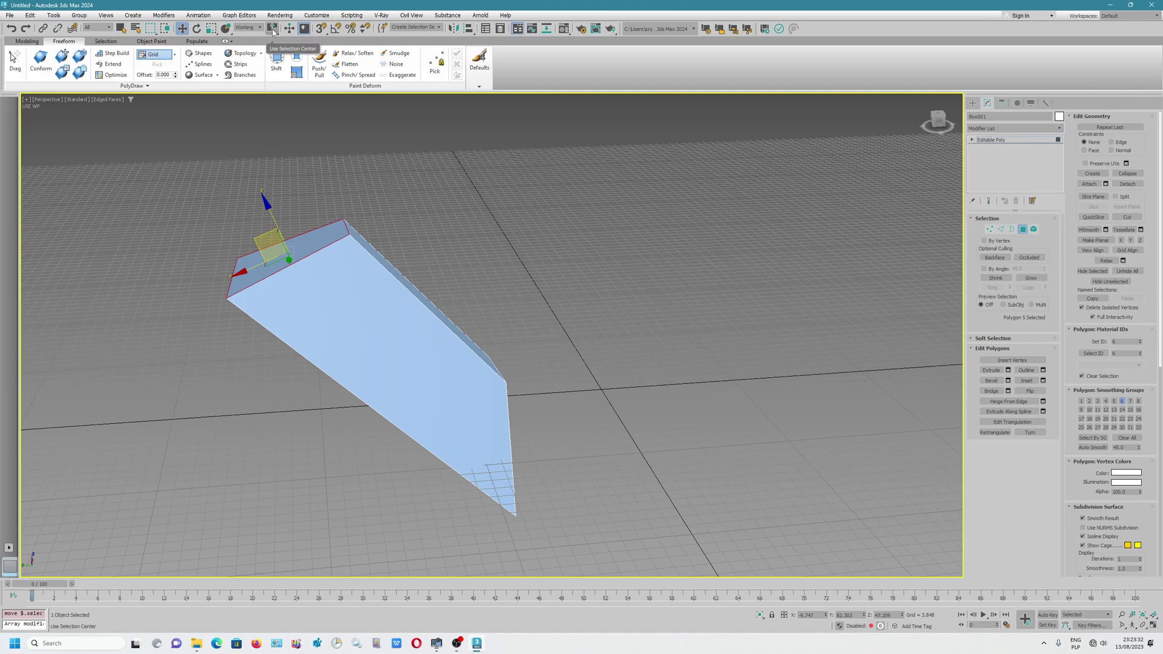
left_click_drag(273, 29, 272, 70)
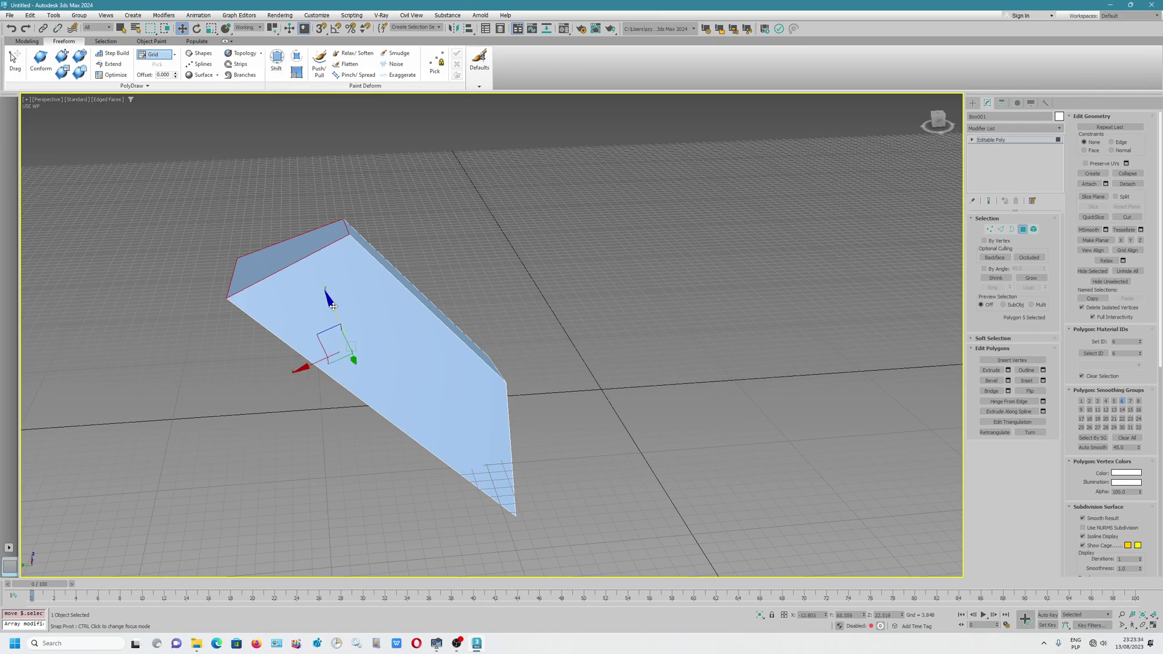
left_click_drag(332, 305, 326, 293)
middle_click_drag(372, 279, 346, 328, "alt")
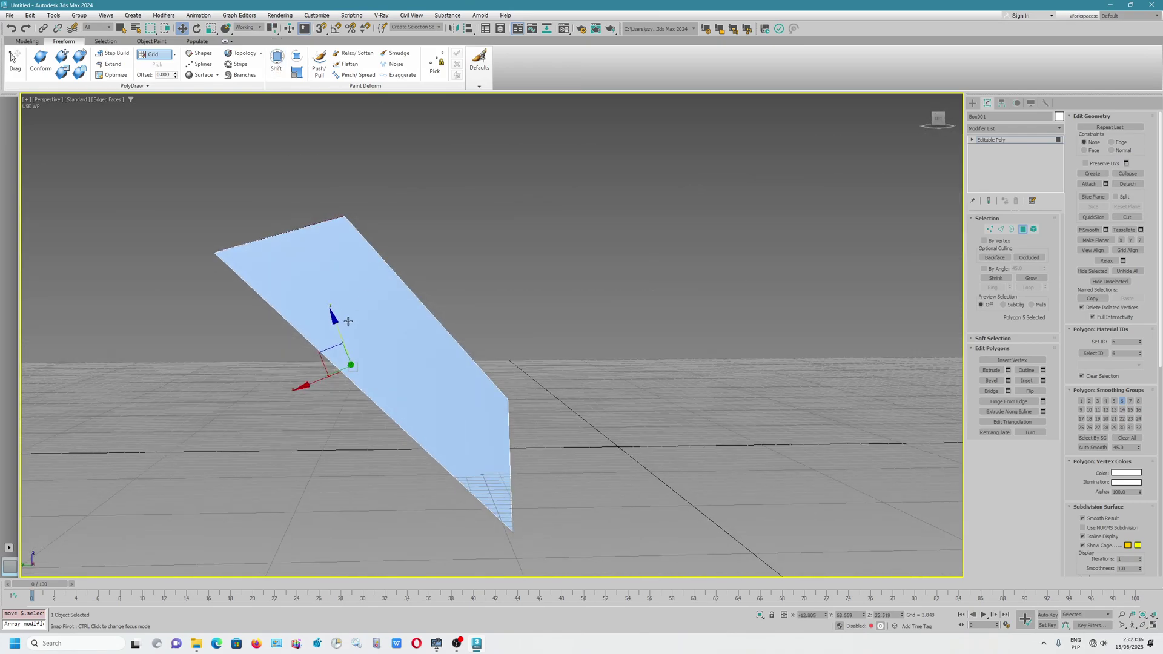
left_click_drag(332, 351, 328, 352)
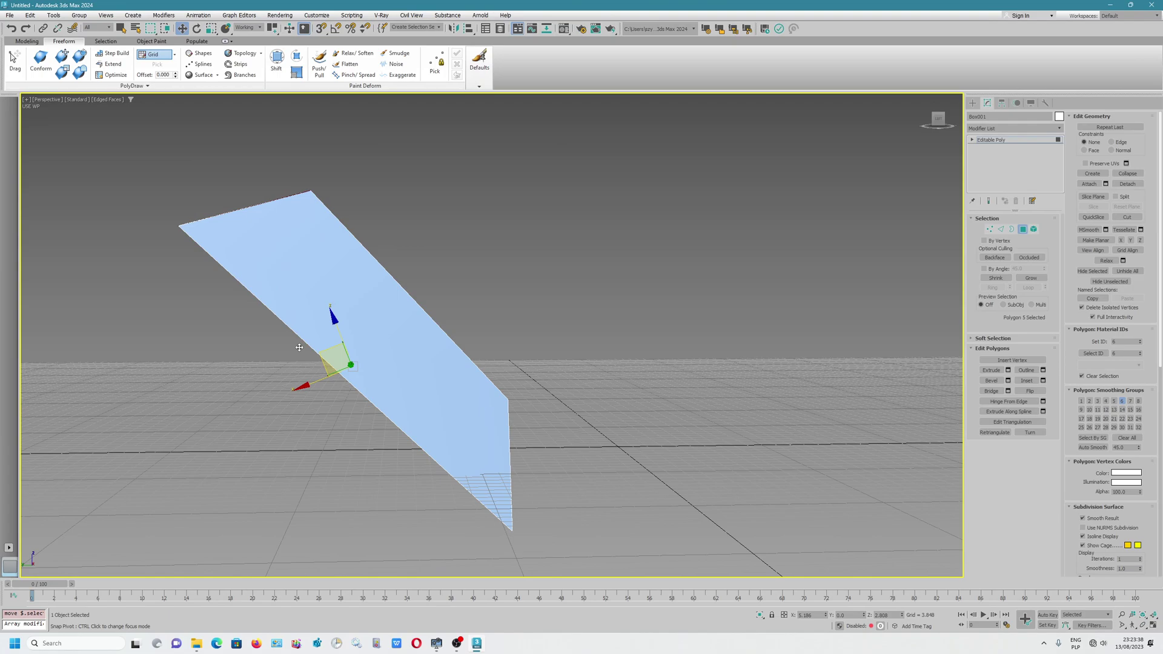
Set Use Selection Center so the gizmo recentres on the end polygon.
middle_click_drag(307, 330, 361, 304, "alt")
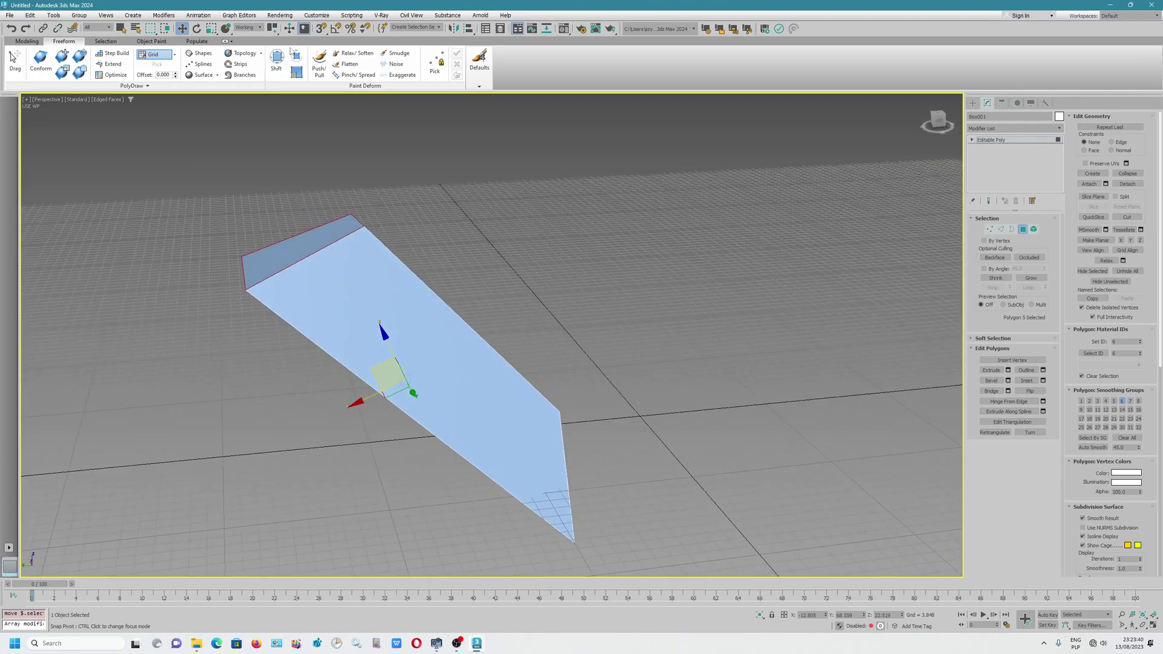
left_click_drag(274, 29, 273, 71)
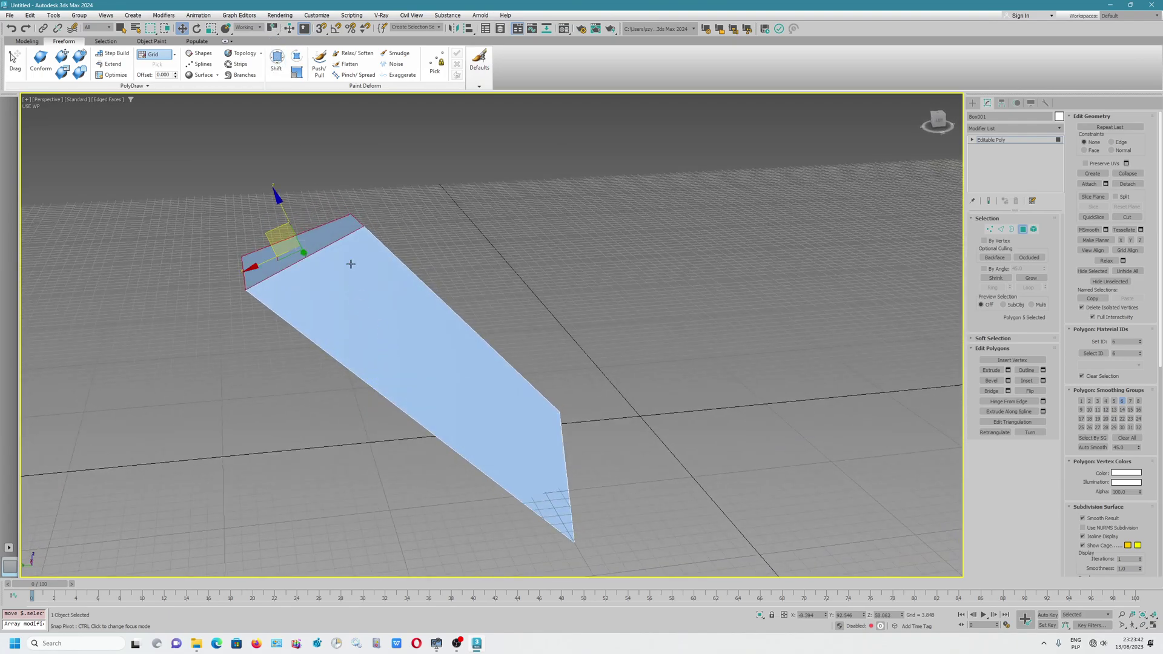
middle_click_drag(352, 265, 336, 258, "alt")
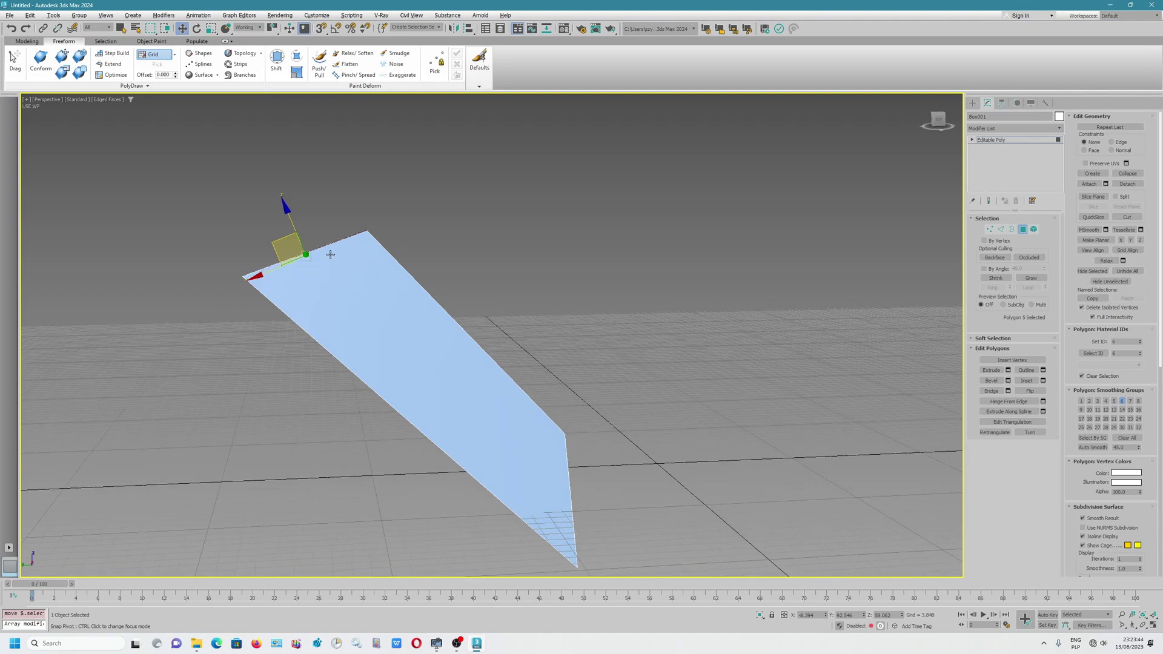
left_click(359, 309)
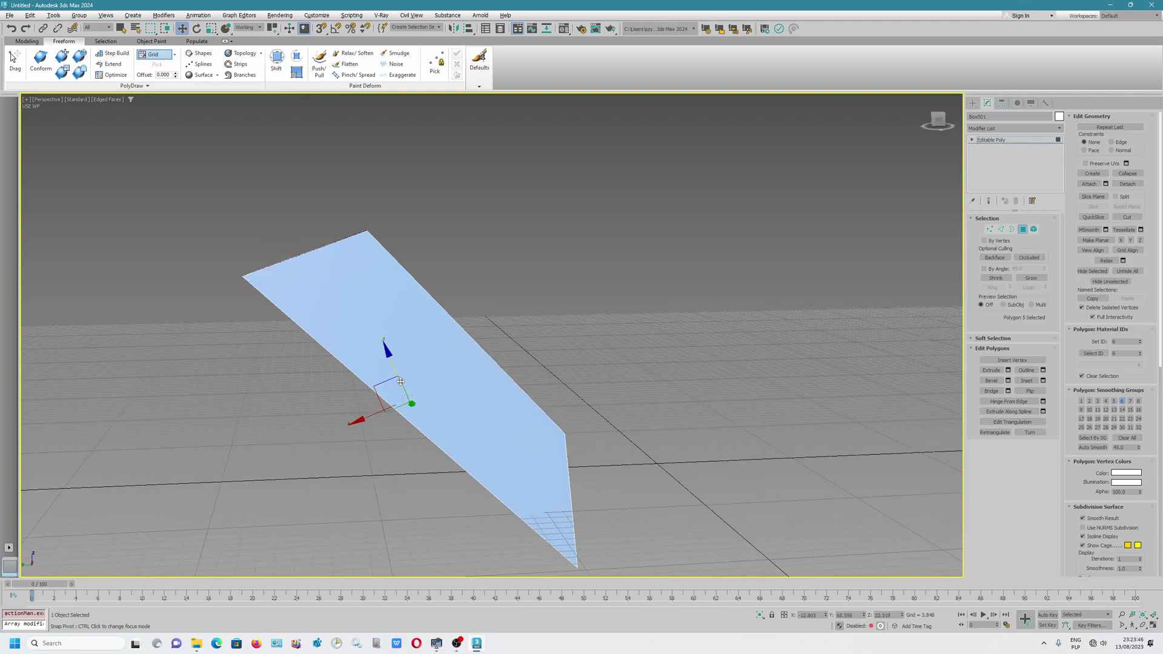
Rotate the end polygon about its selection centre to tilt the top edge, then switch to Scale.
key("e")
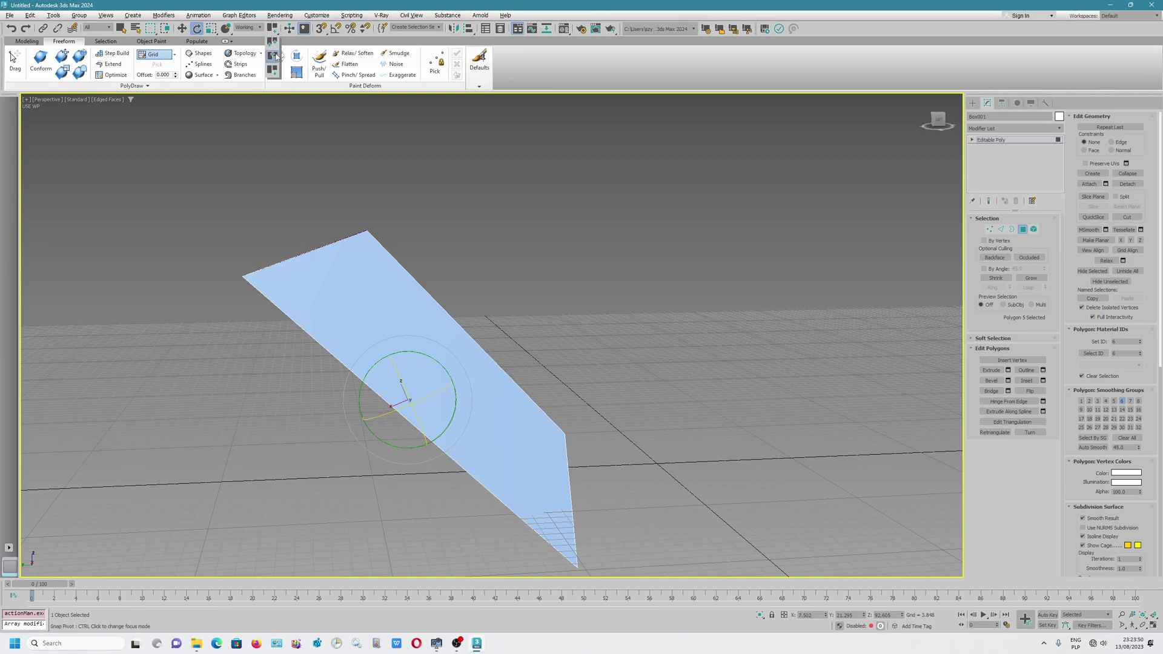
left_click(277, 62)
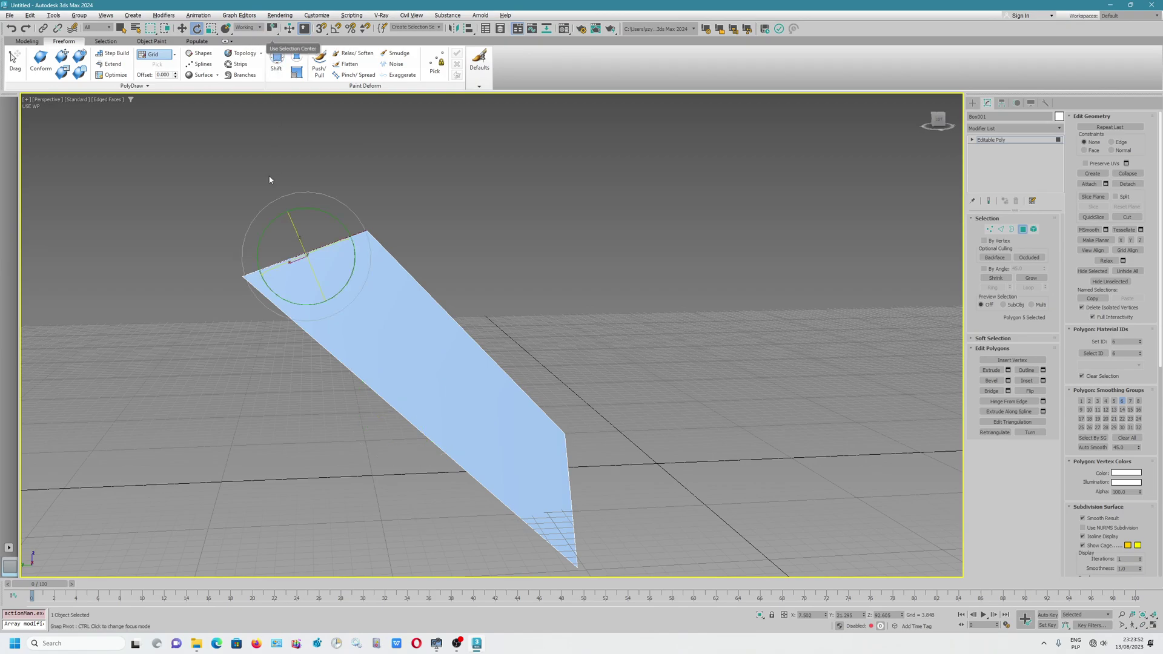
left_click_drag(274, 218, 258, 230)
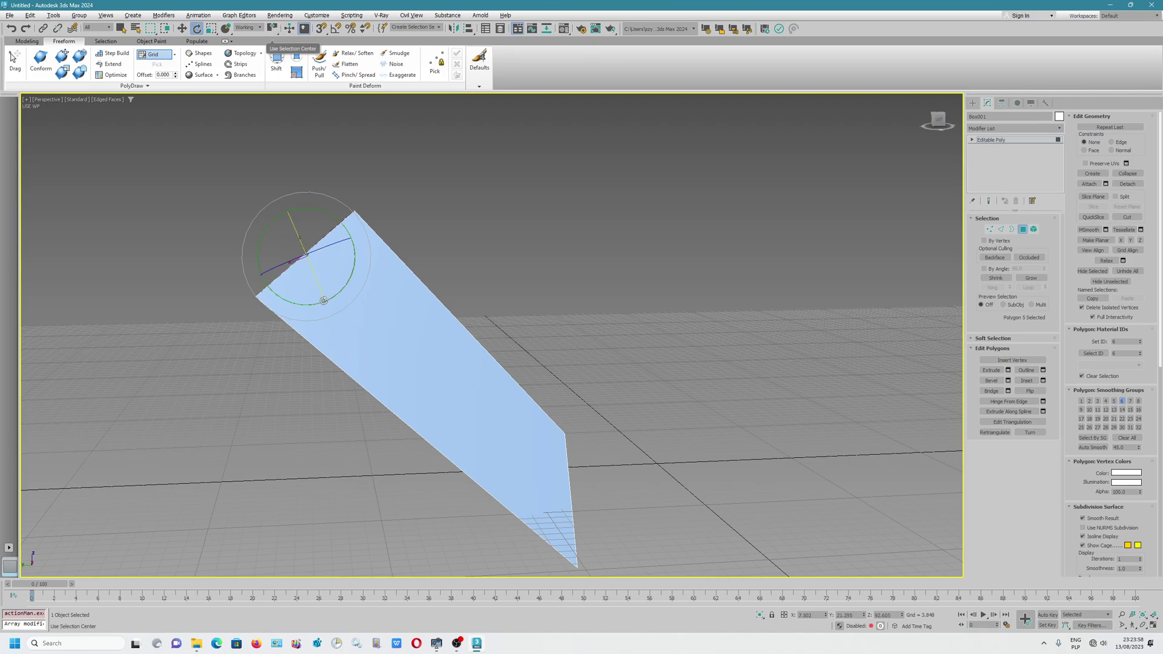
mouse_move(277, 228)
left_mouse_down()
mouse_move(259, 235)
mouse_move(280, 215)
left_mouse_up()
key("r")
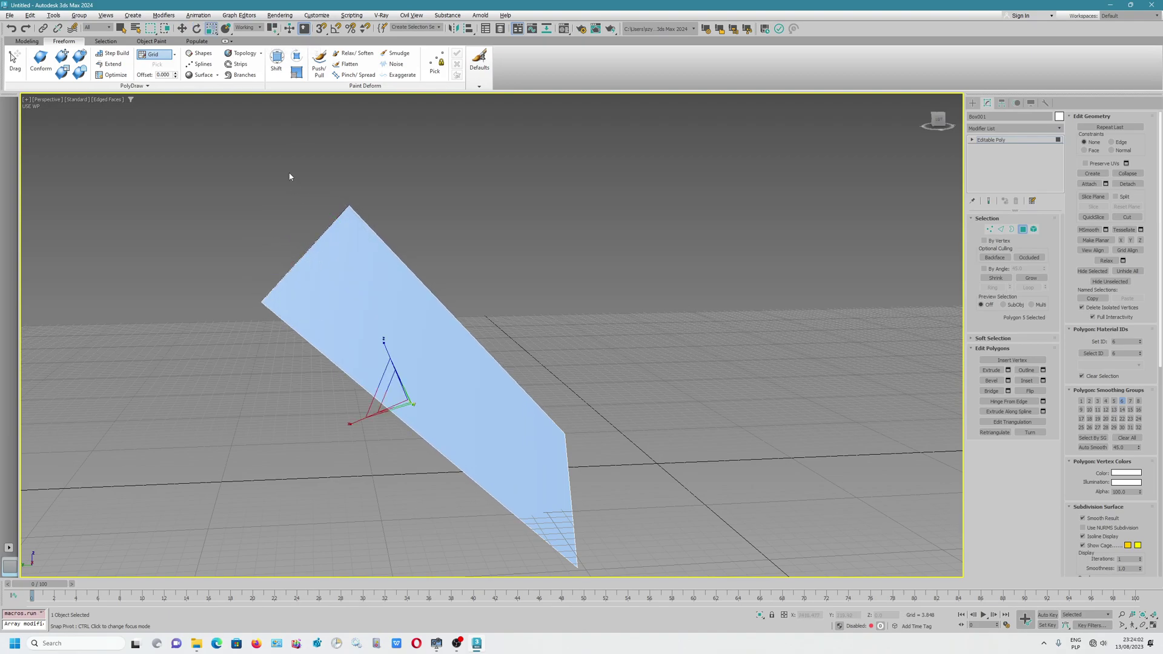
left_click_drag(270, 31, 273, 64)
Switch reference coordinates to World and resize the end face from its corner.
left_click(247, 28)
left_click(250, 28)
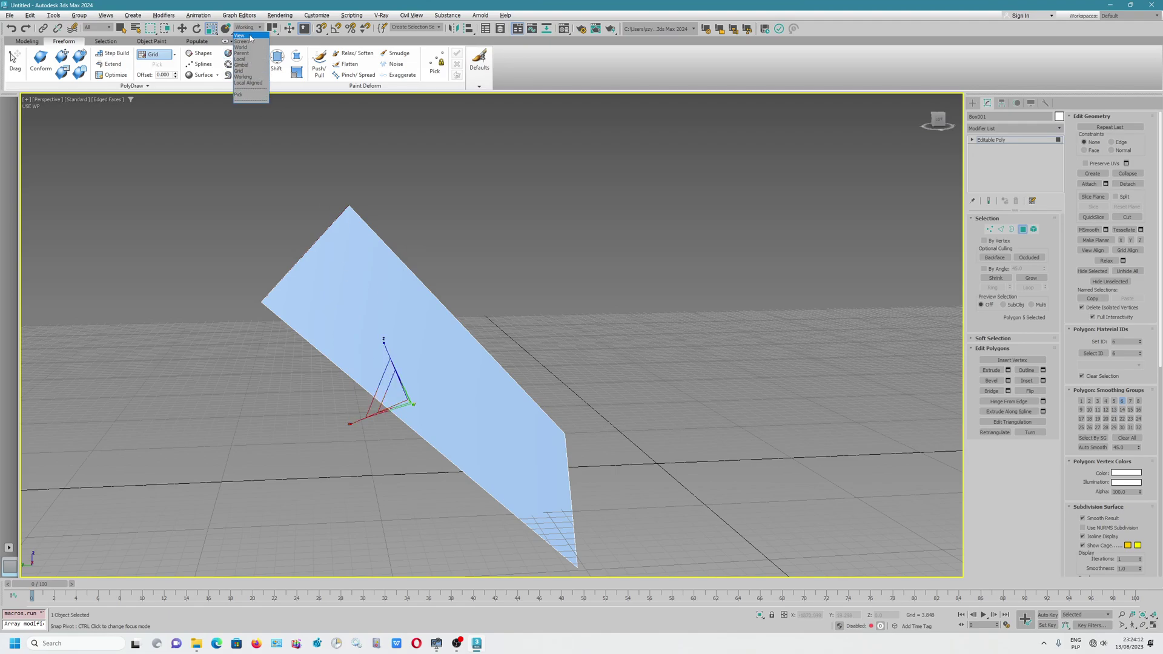
left_click(247, 50)
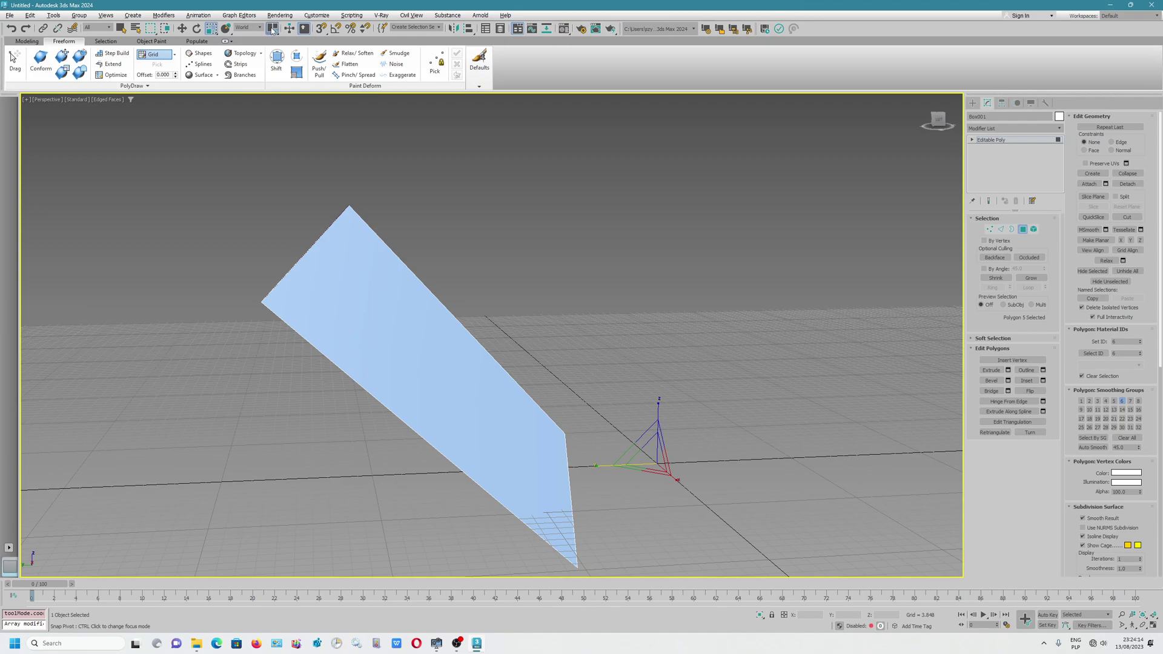
left_click_drag(300, 247, 294, 260)
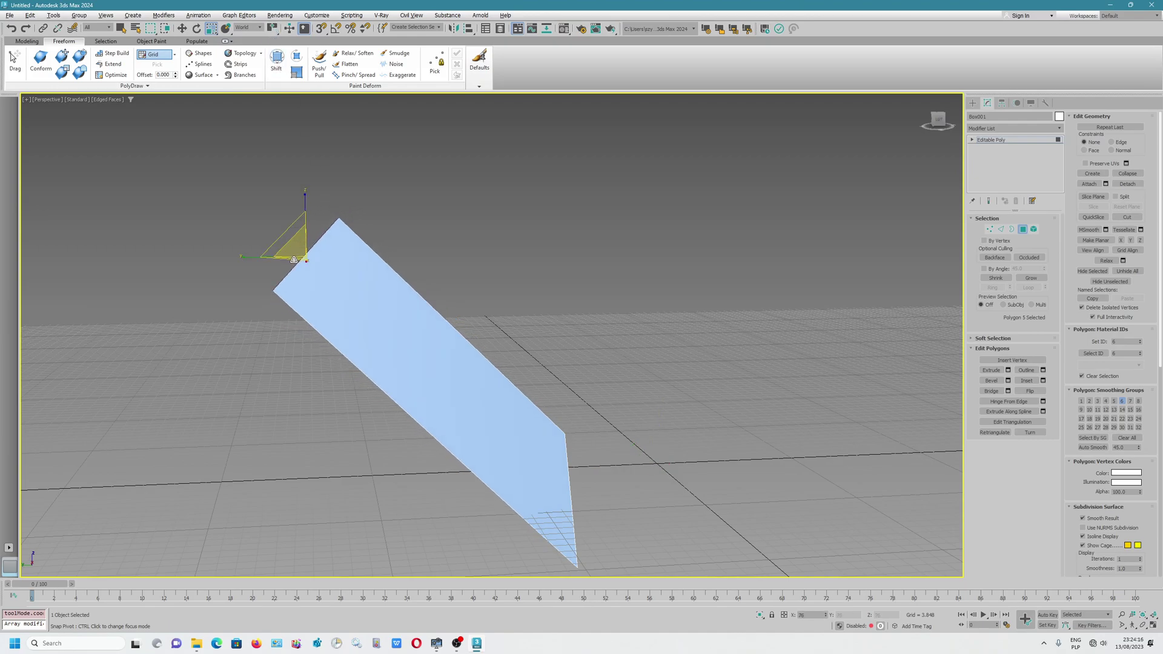
middle_click_drag(345, 284, 376, 312, "alt")
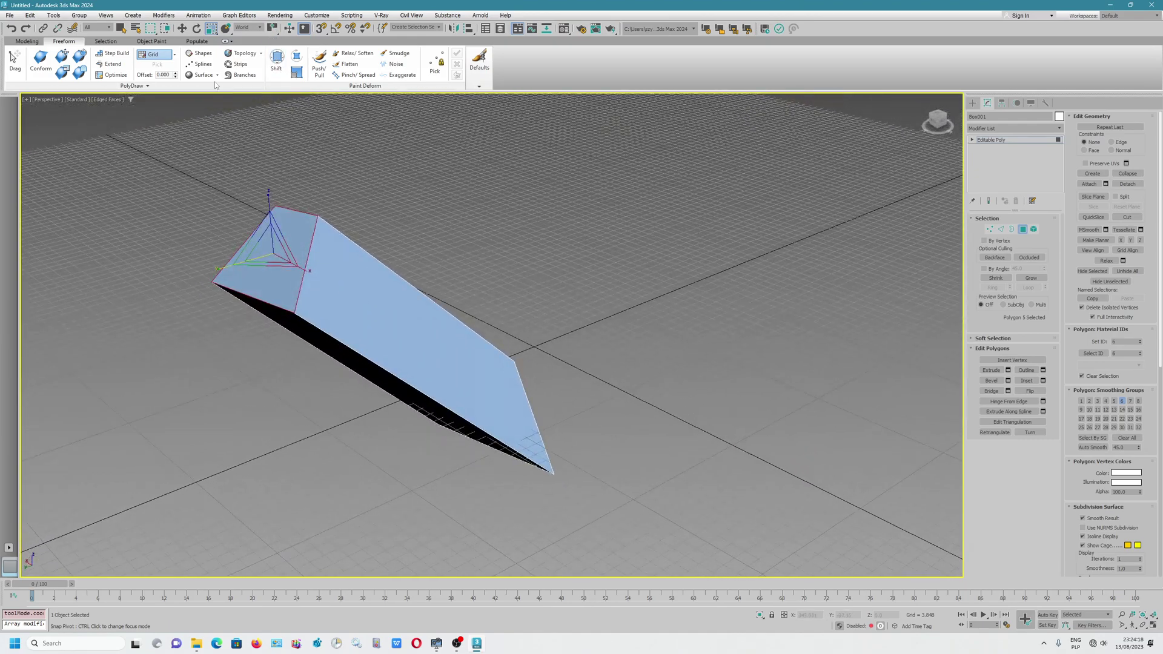
Switch back to Working coordinates and shrink the end face to taper the blade.
left_click(248, 27)
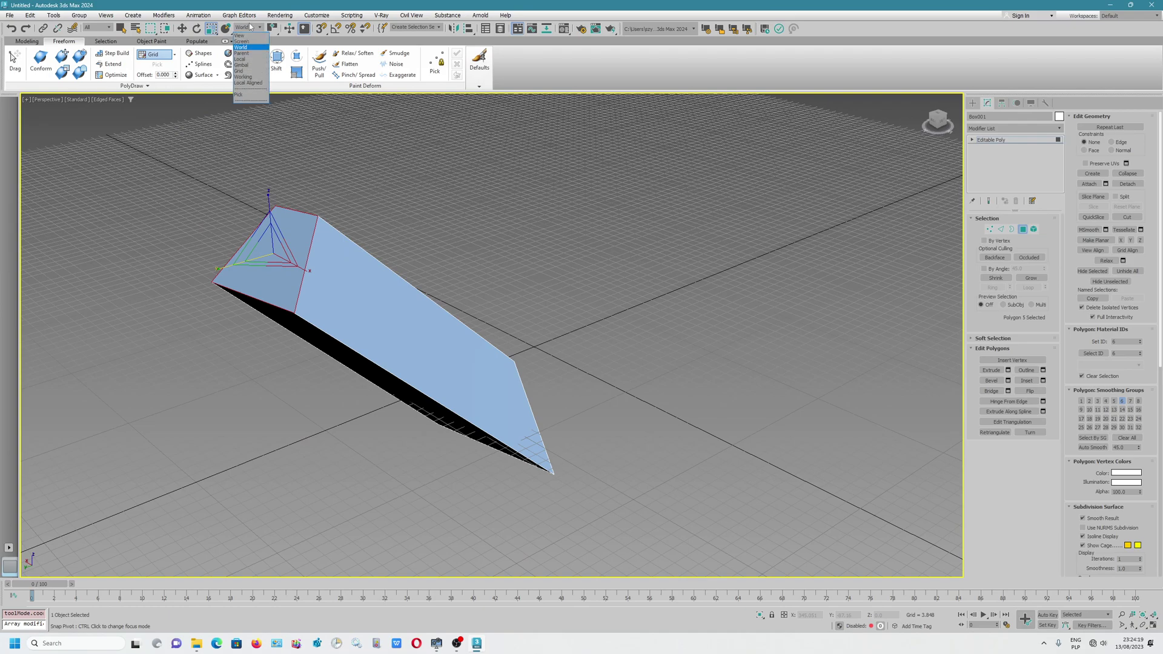
left_click(248, 79)
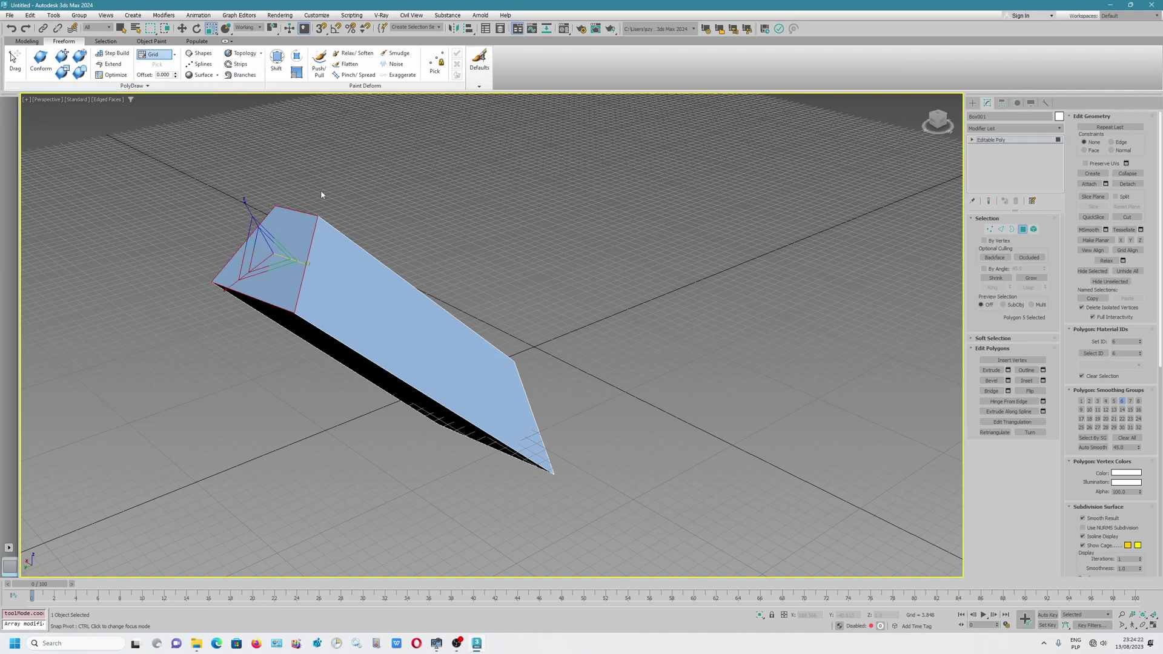
left_click_drag(263, 253, 277, 262)
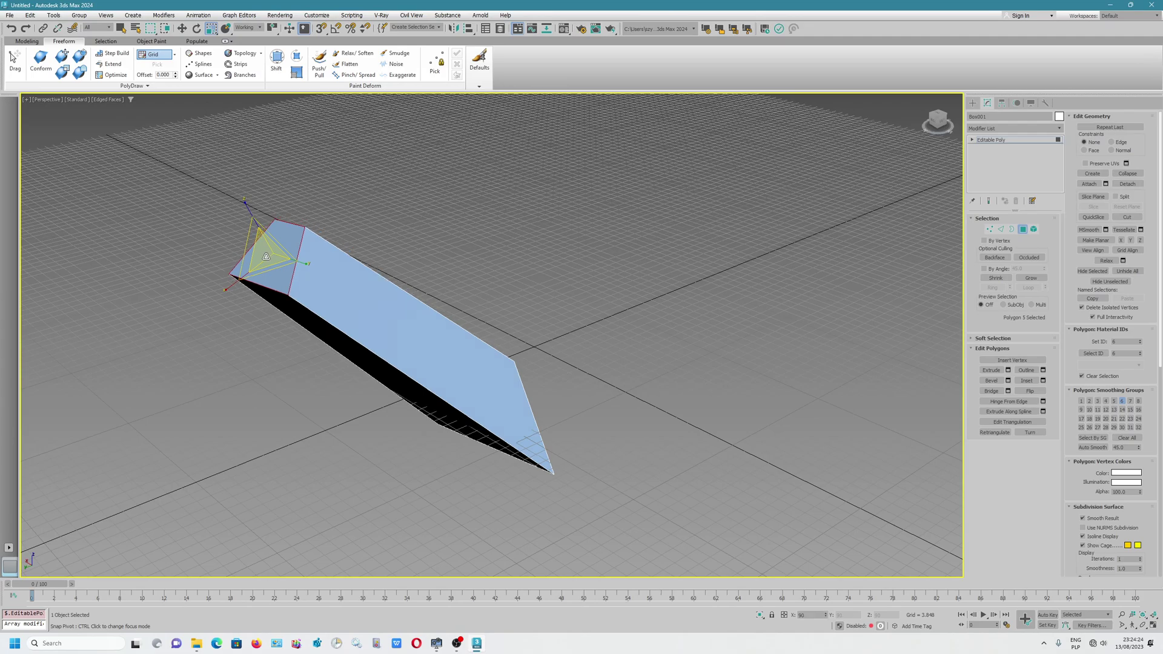
In Move mode, pull the end face further up and outward, lengthening the blade.
key("w")
middle_click_drag(395, 318, 221, 82, "alt")
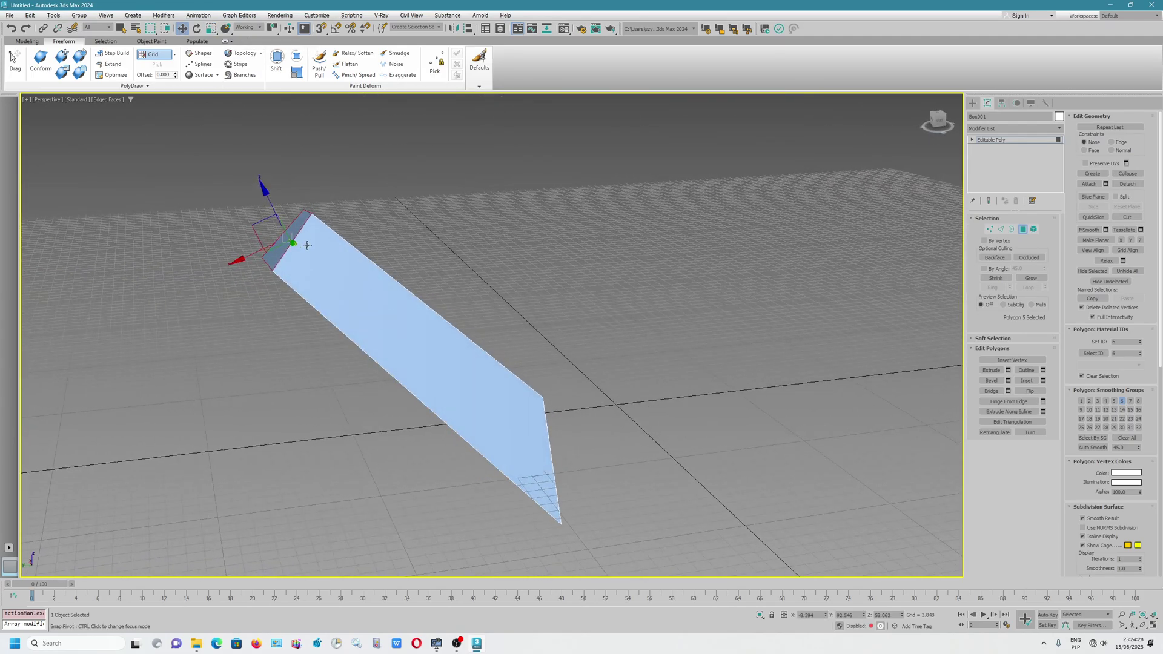
middle_click_drag(308, 246, 289, 20, "alt")
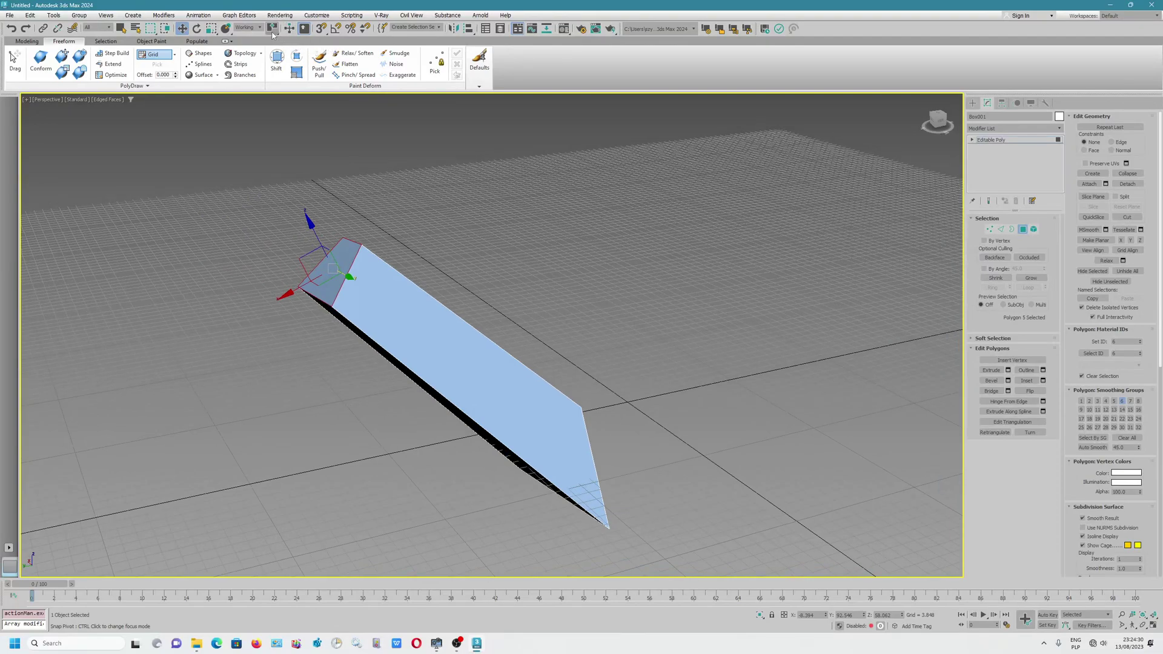
middle_click_drag(327, 253, 332, 262, "alt")
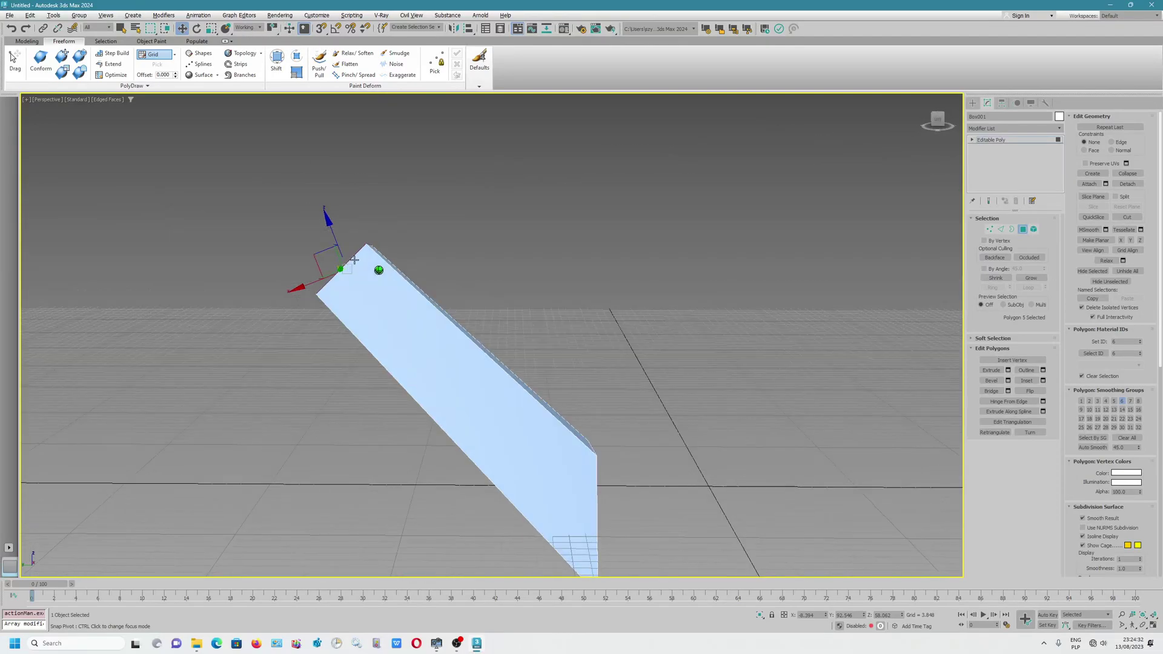
left_click_drag(320, 257, 278, 241)
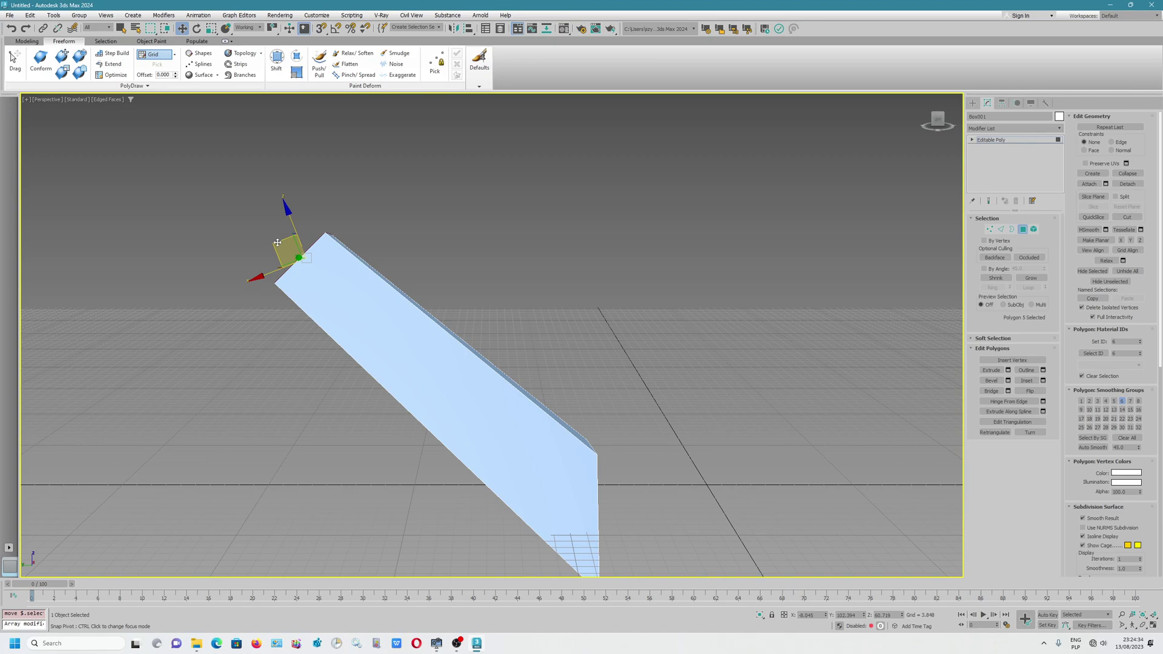
Orbit the view around the blade toward its end face.
middle_click_drag(376, 300, 409, 300, "alt")
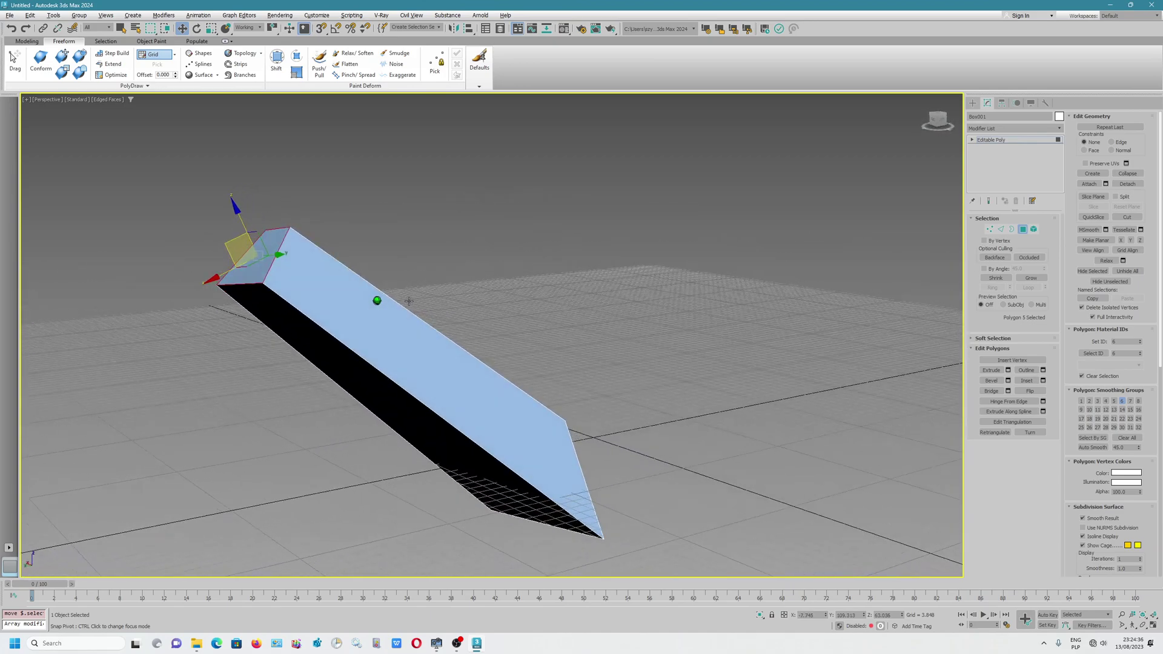
middle_click_drag(264, 255, 301, 266, "alt")
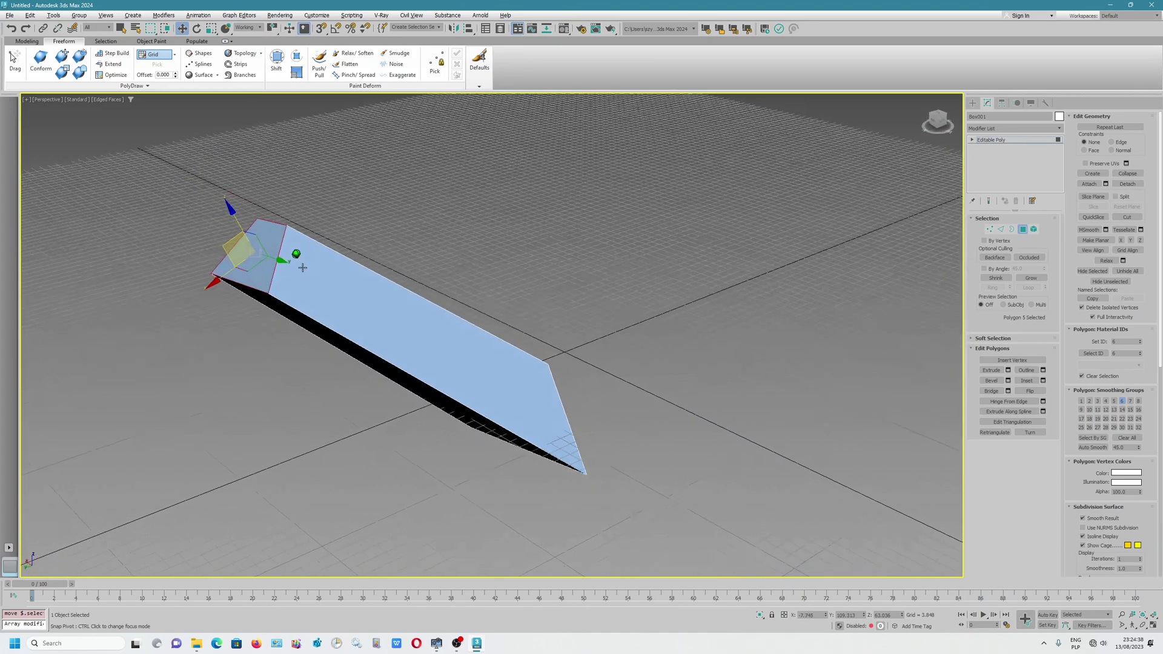
scroll(302, 266, "up", 4)
scroll(301, 266, "down", 4)
scroll(282, 242, "up", 2)
scroll(260, 213, "up", 2)
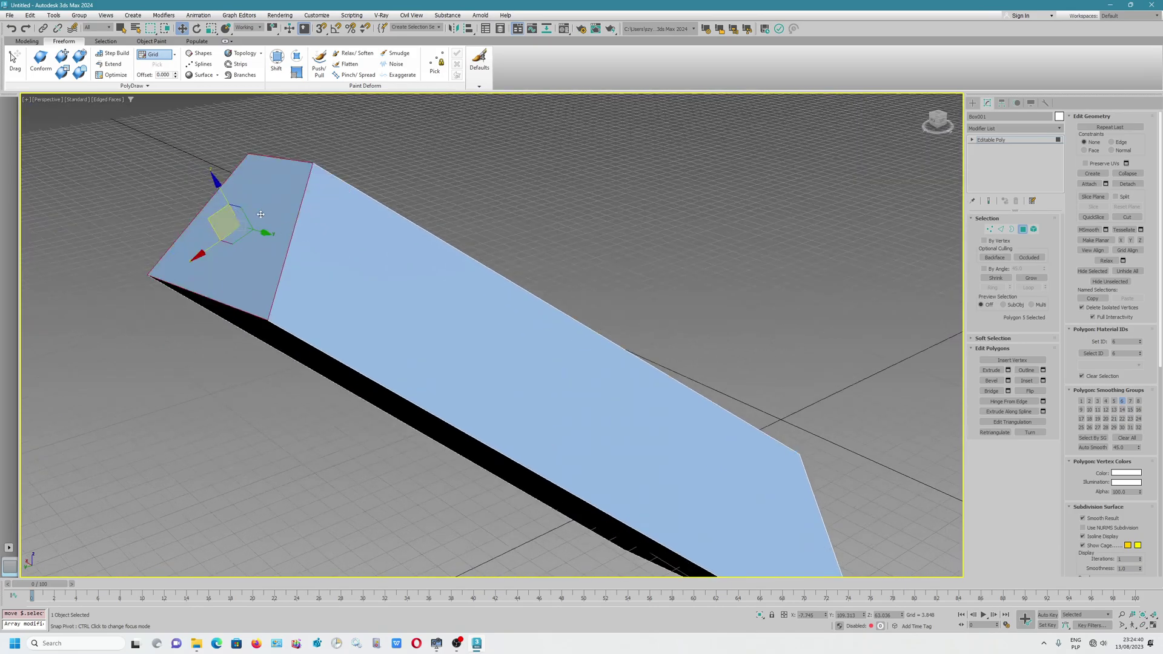
middle_click_drag(260, 214, 319, 219, "alt")
Place the working pivot on the blade's end face via the quad menu and orbit to inspect it.
right_click(322, 200)
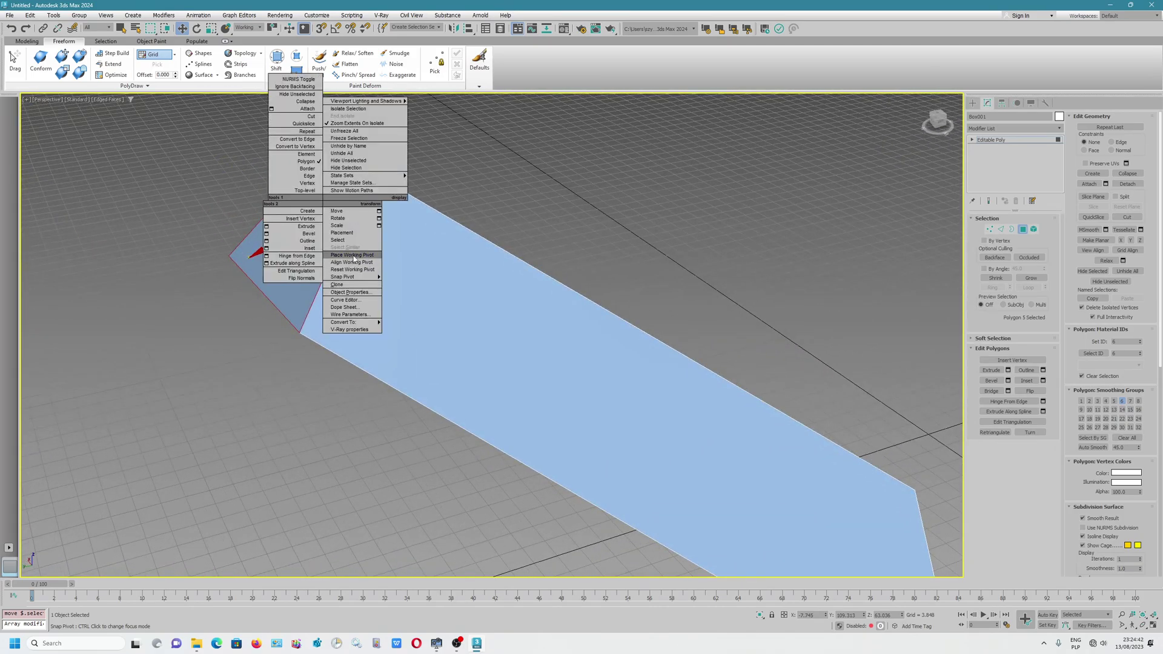
left_click(354, 256)
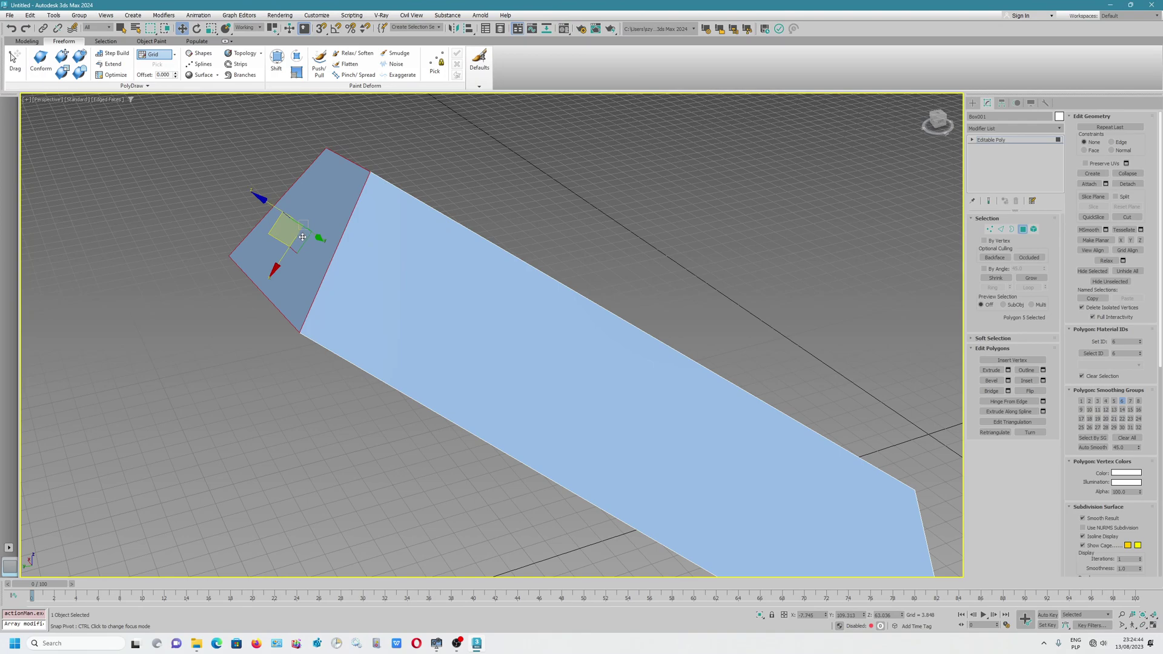
mouse_move(302, 237)
middle_mouse_down("alt")
mouse_move(326, 271)
mouse_move(363, 260)
middle_mouse_up("alt")
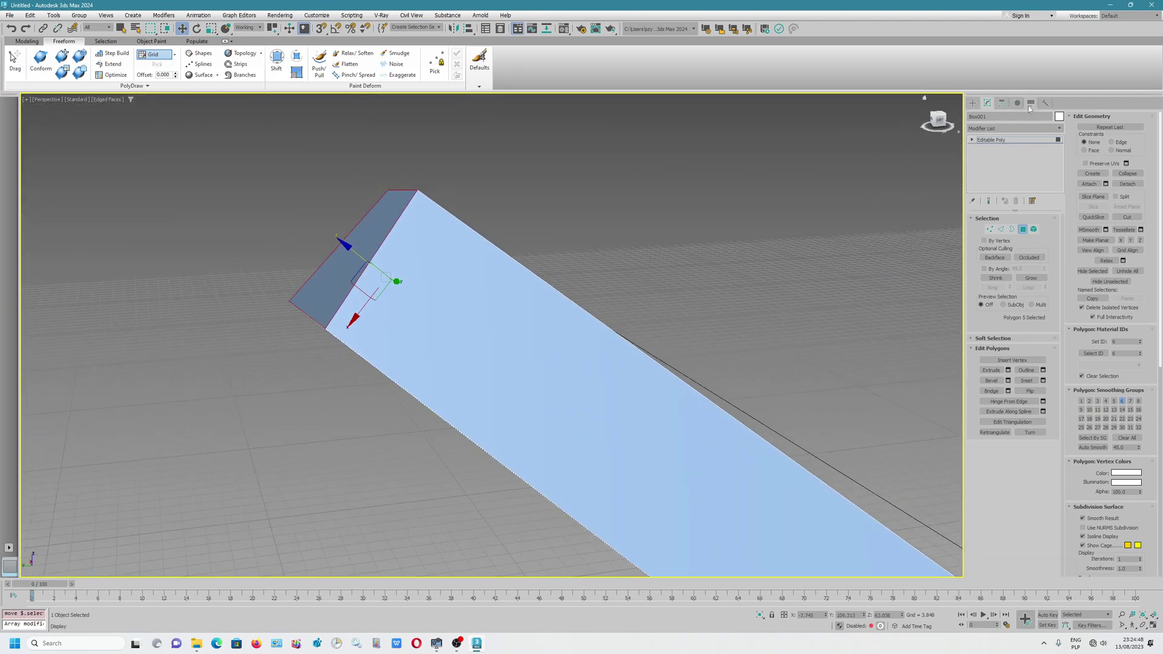
In the Hierarchy Pivot panel, snap the pivot to the blade's upper-left corner, then recentre it on the blade's middle.
left_click(1002, 102)
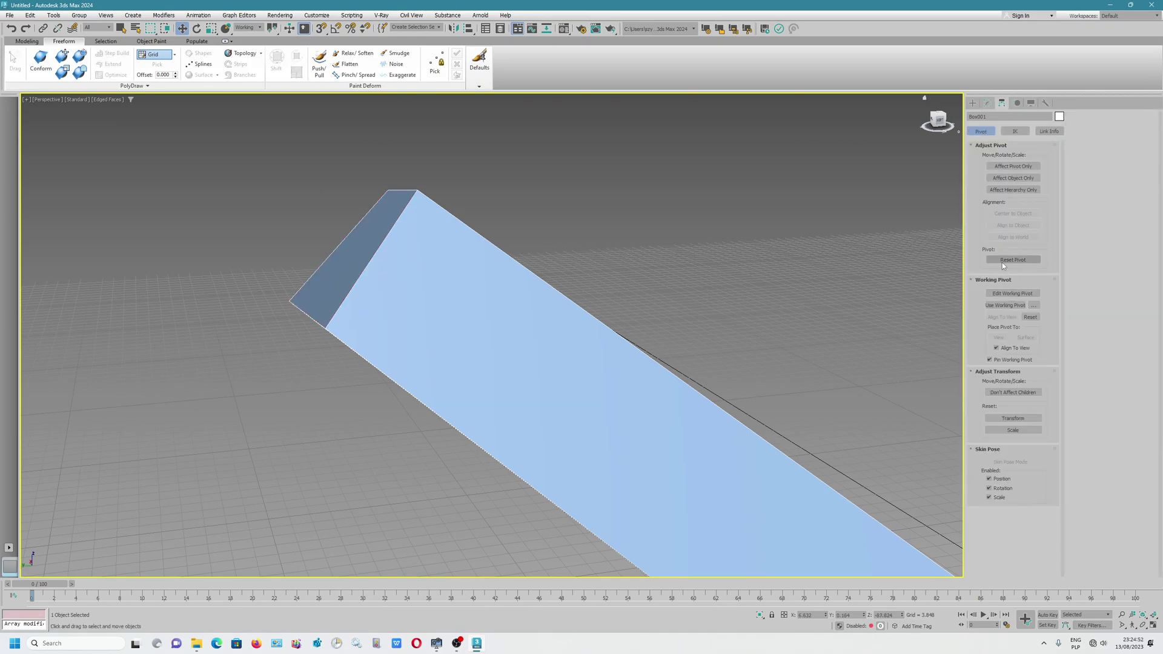
scroll(546, 382, "down", 5)
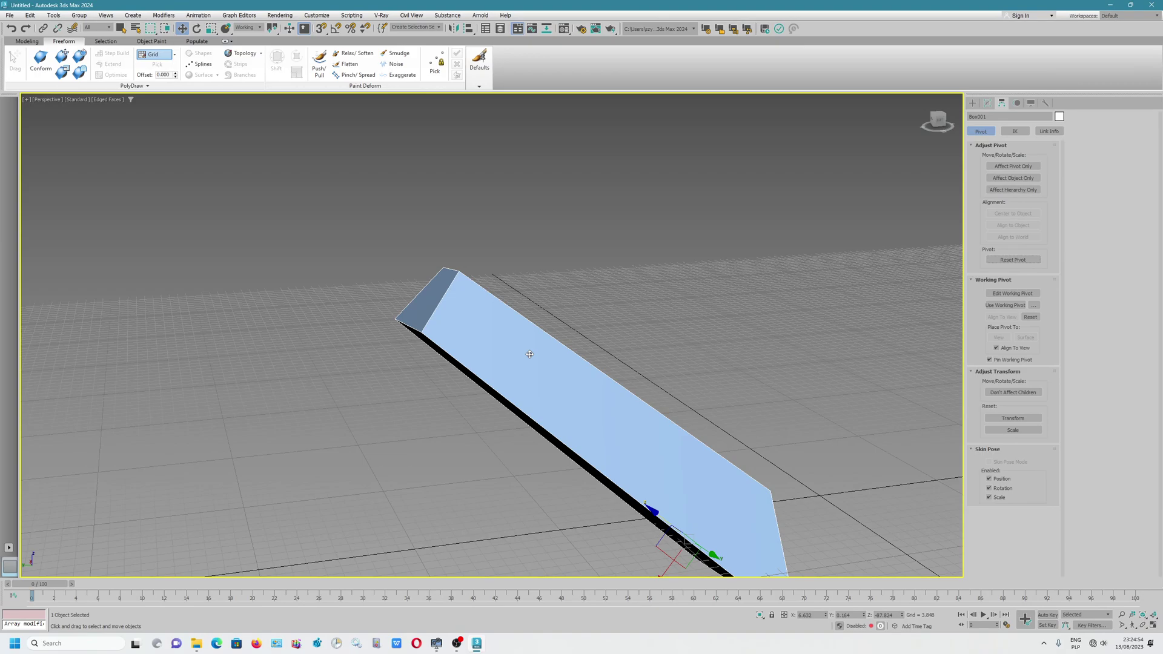
left_click_drag(596, 455, 574, 438)
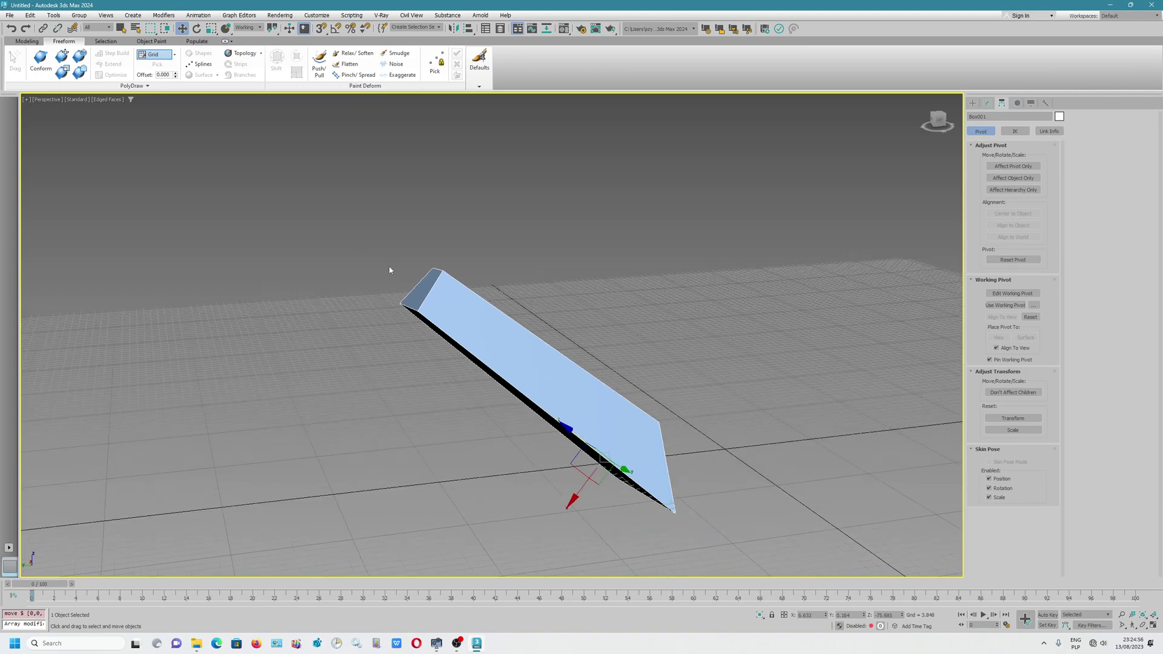
right_click(427, 288)
left_click(446, 344)
mouse_move(429, 305)
left_mouse_down()
mouse_move(392, 261)
mouse_move(351, 242)
left_mouse_up()
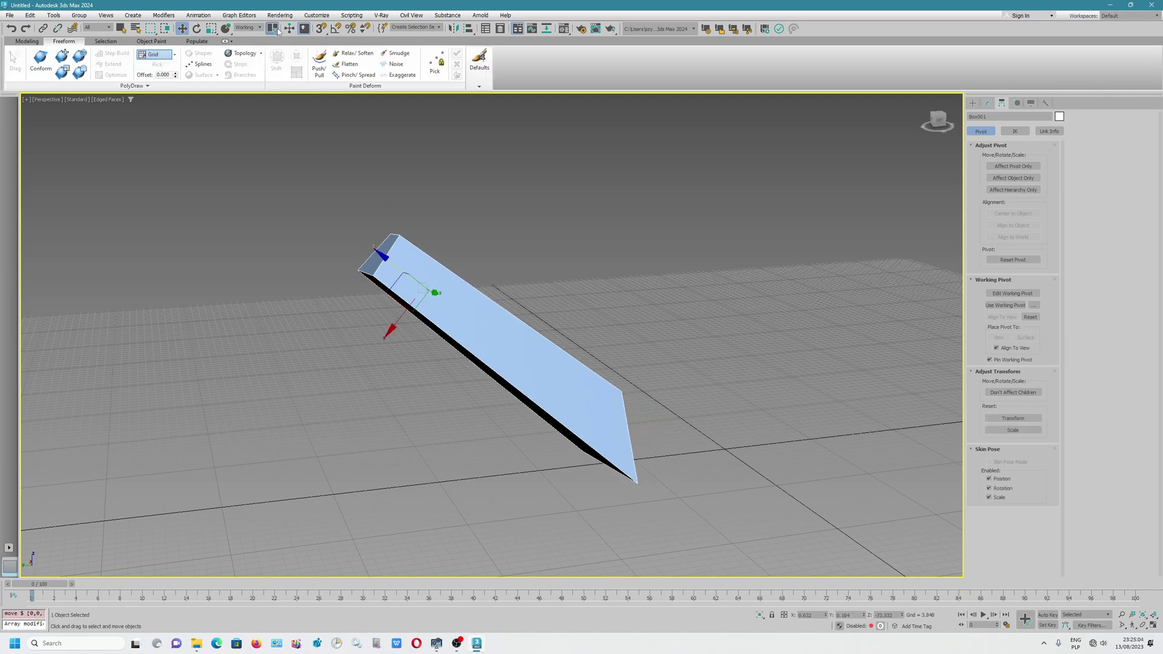
left_click_drag(279, 31, 272, 48)
In Polygon mode with Use Selection Center, move the end polygon outward to lengthen the blade.
left_click(987, 101)
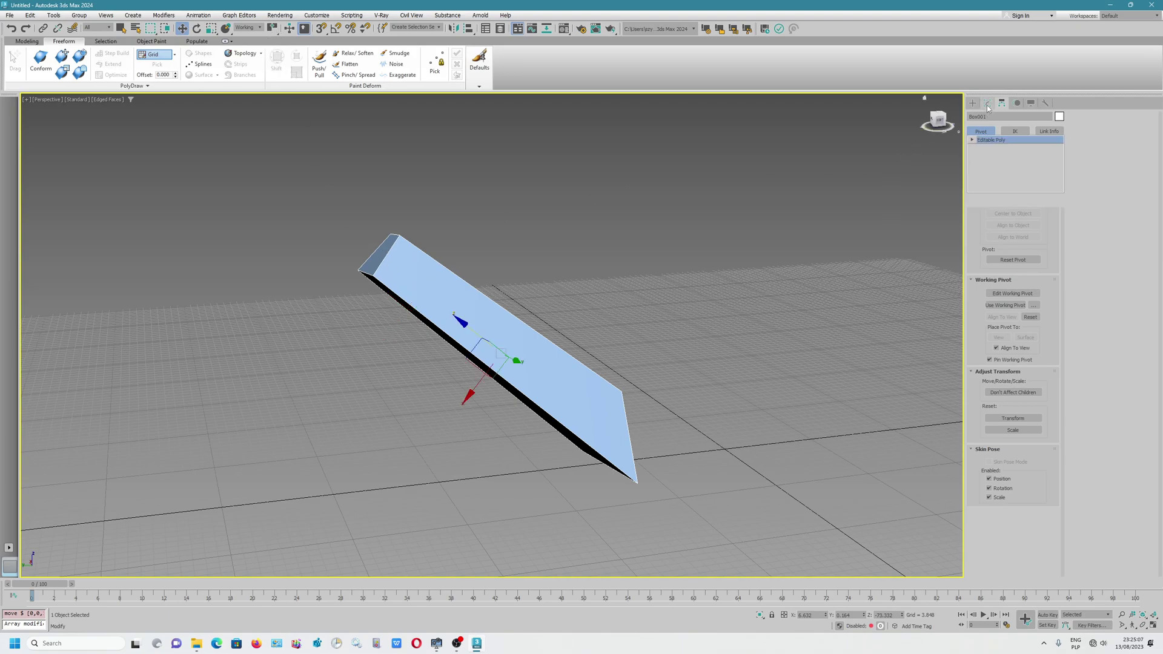
left_click(1023, 230)
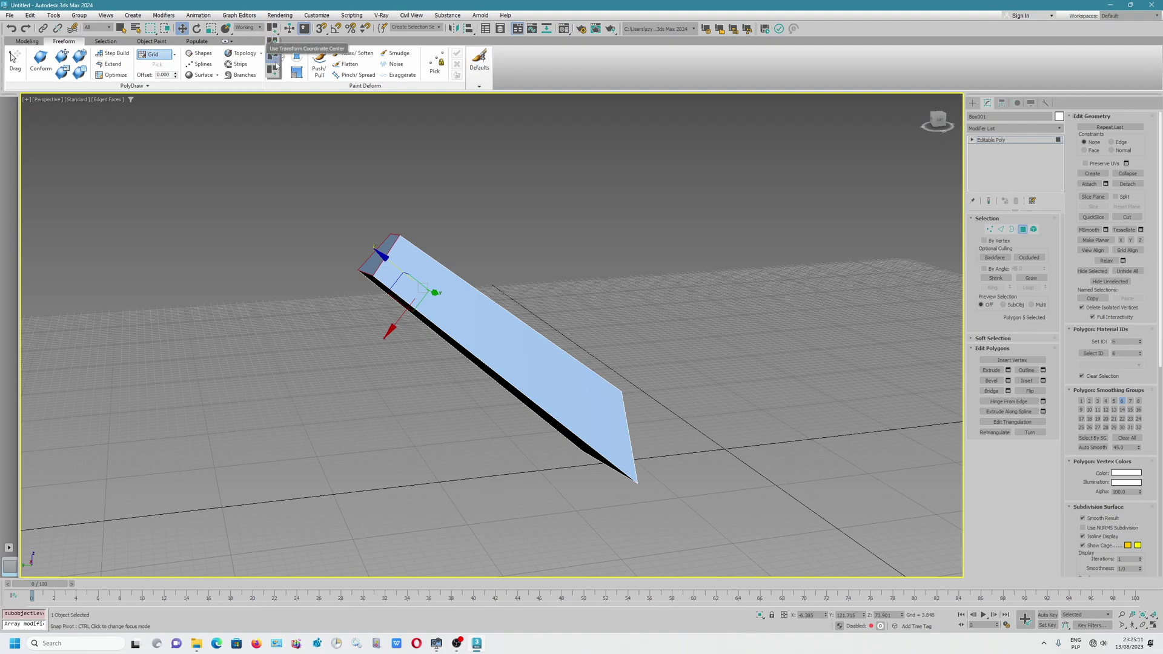
left_click_drag(272, 28, 272, 29)
left_click_drag(357, 234, 333, 215)
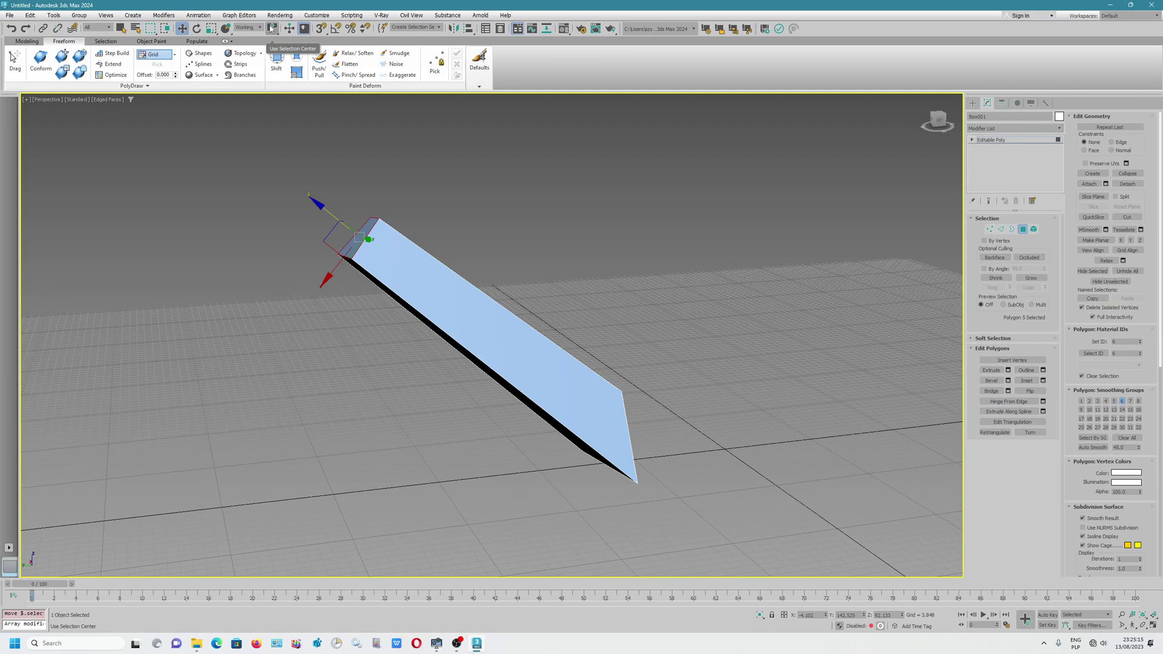
left_click(455, 644)
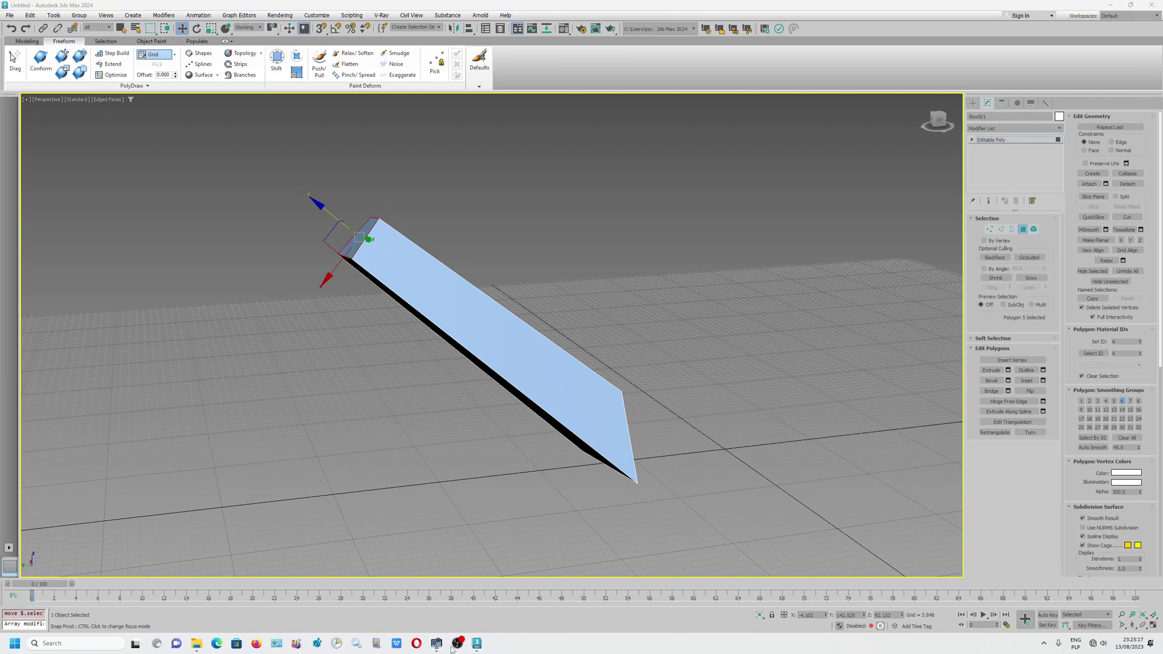
left_click(459, 644)
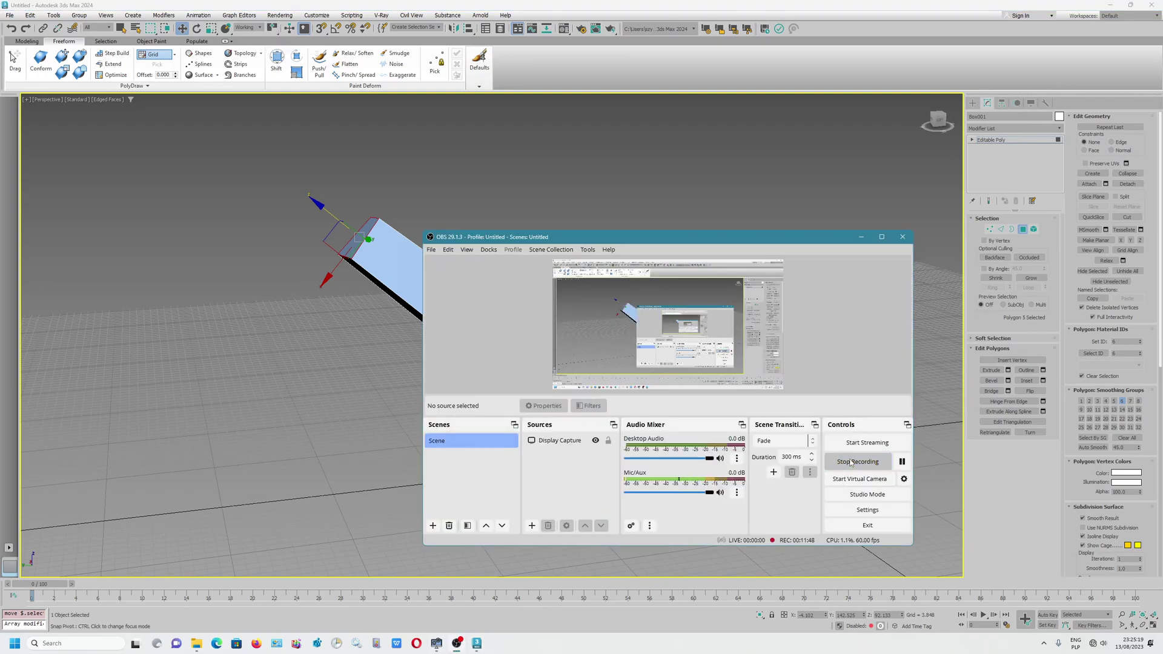